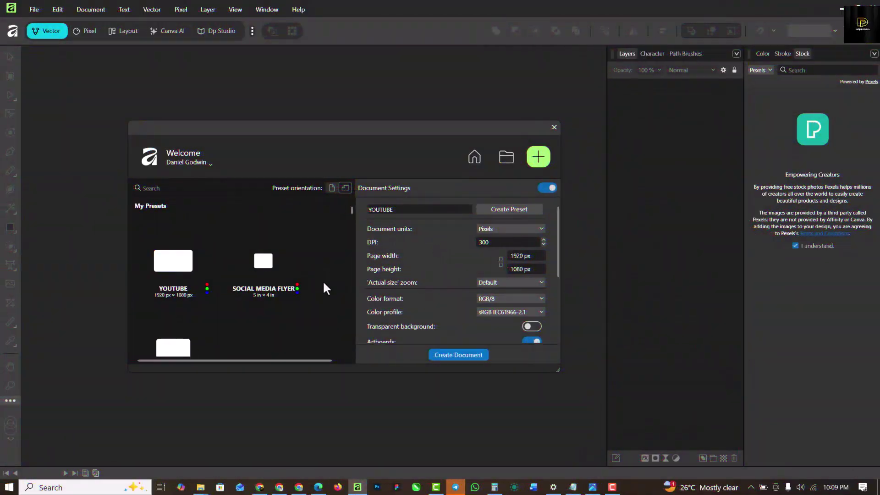
Confirm the 1920 × 1080 px page size and create the document with a blank Artboard1
click(540, 256)
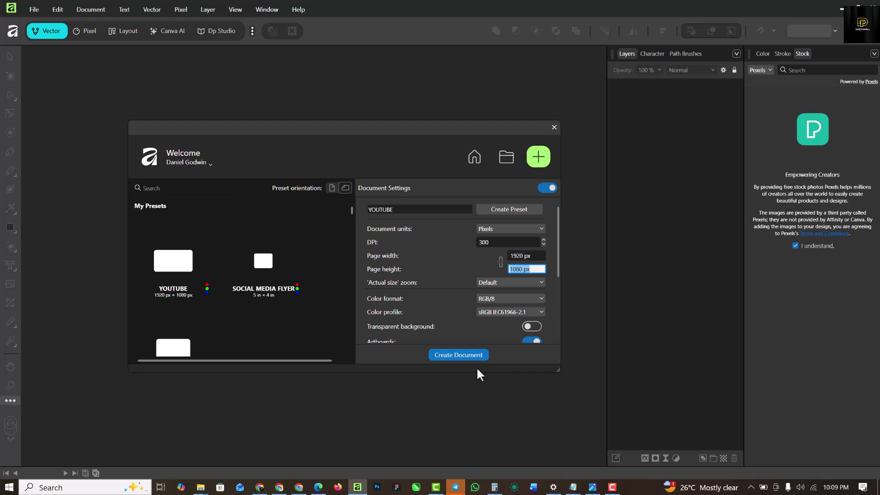
scroll(486, 309, down, 3)
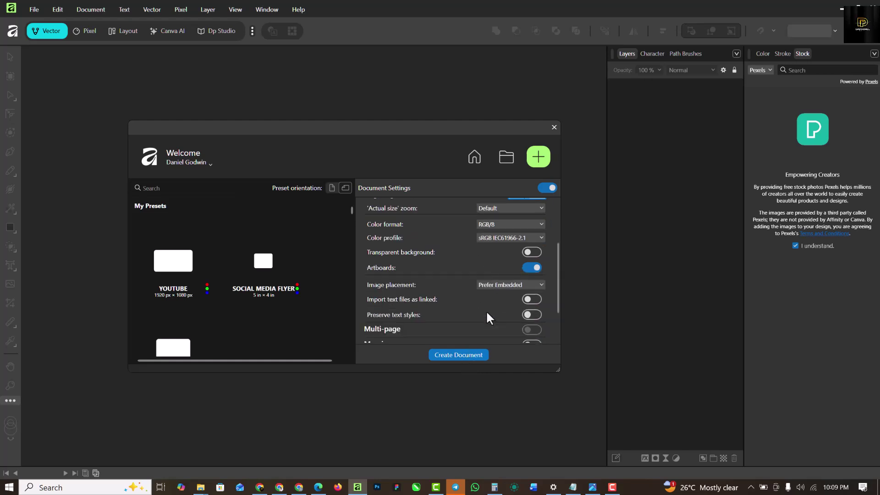
click(459, 356)
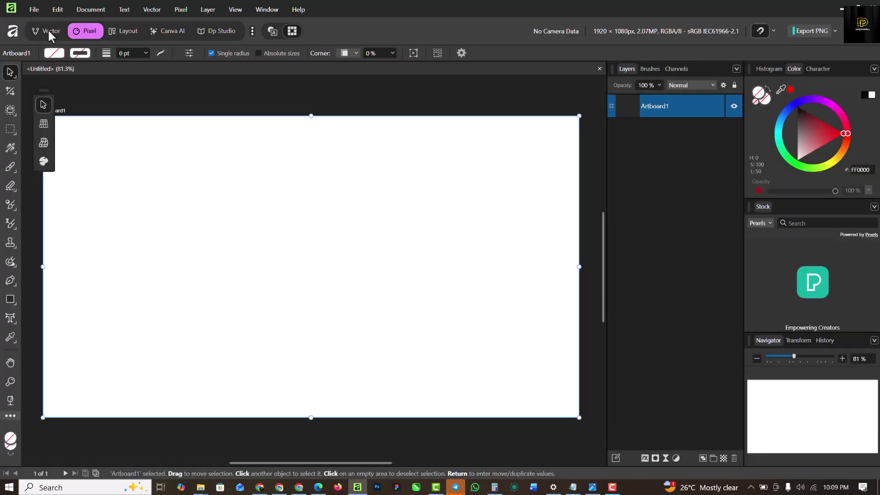
Add art text reading 'FINISH' on the artboard
click(49, 32)
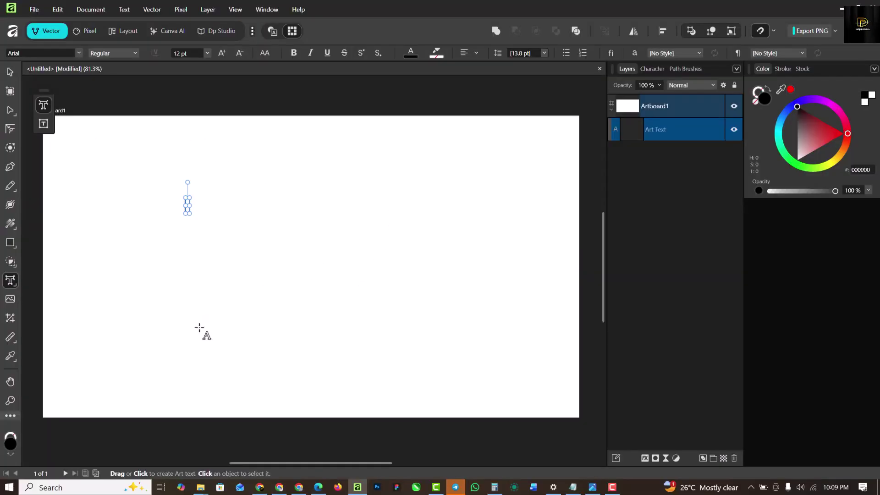
text(FINISH)
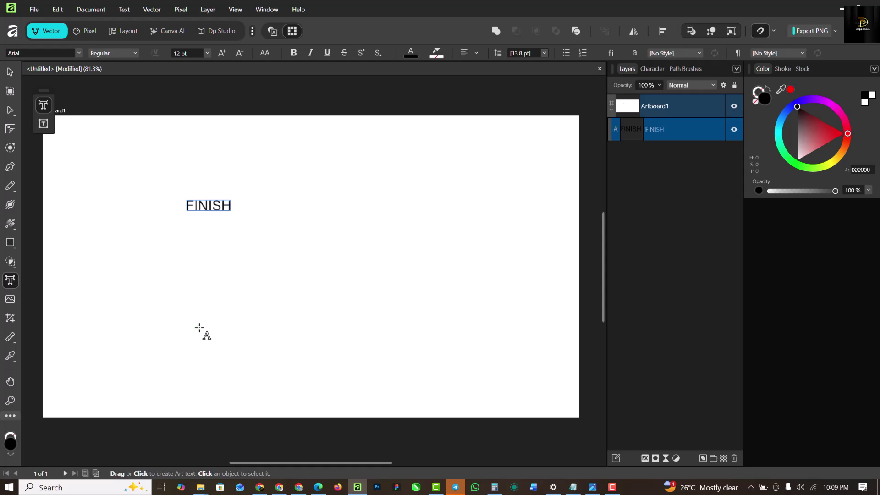
key(Escape)
click(10, 72)
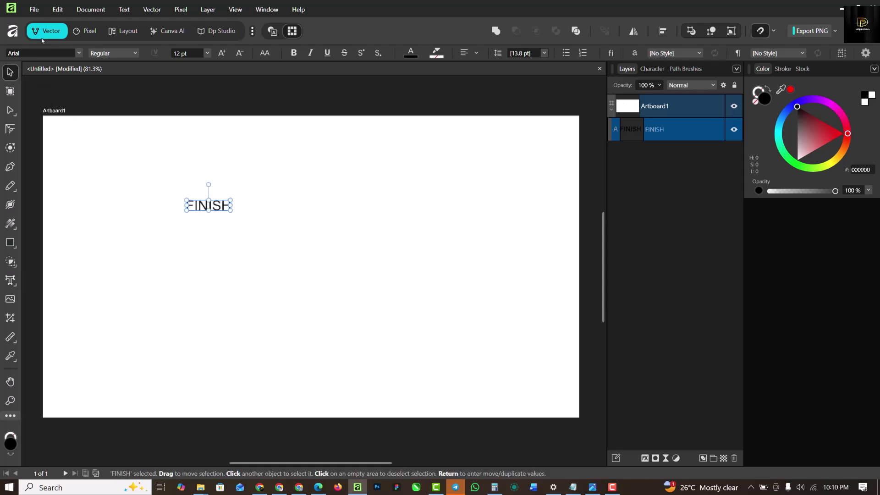
Set FINISH to the Angelic Child font, enlarge it to about 58.4 pt, and duplicate it
click(79, 54)
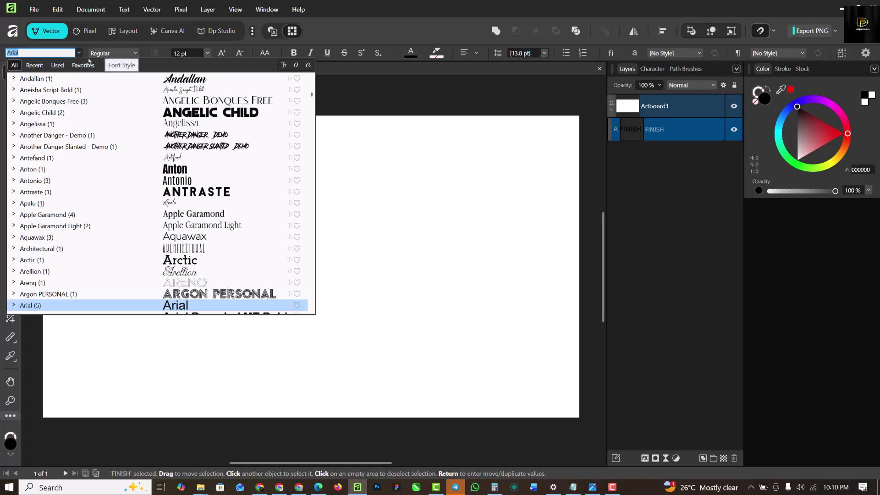
click(83, 66)
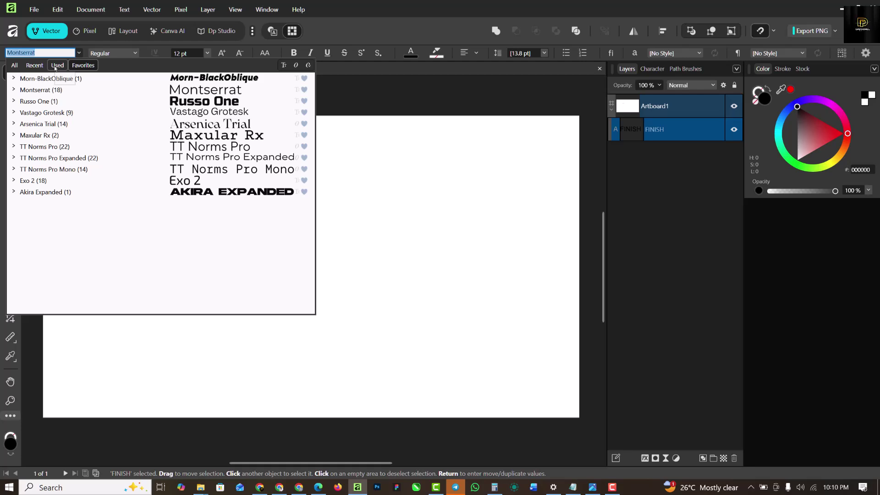
click(35, 65)
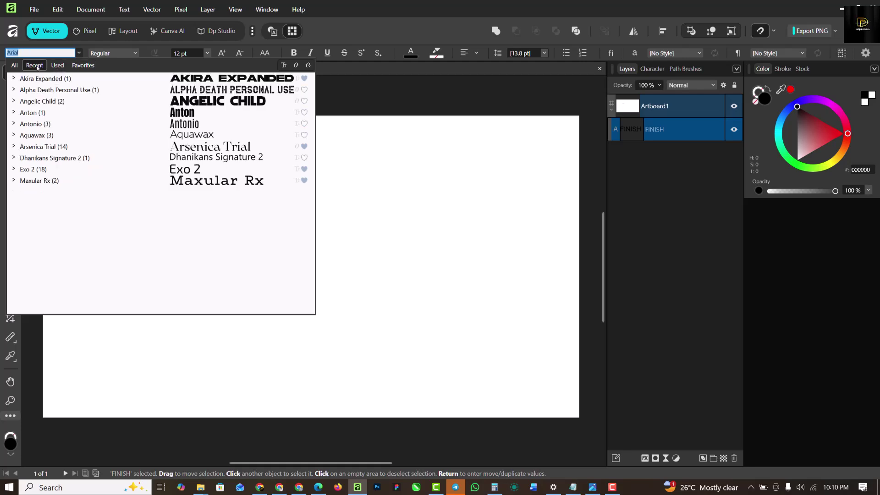
click(202, 102)
drag(229, 210, 388, 274)
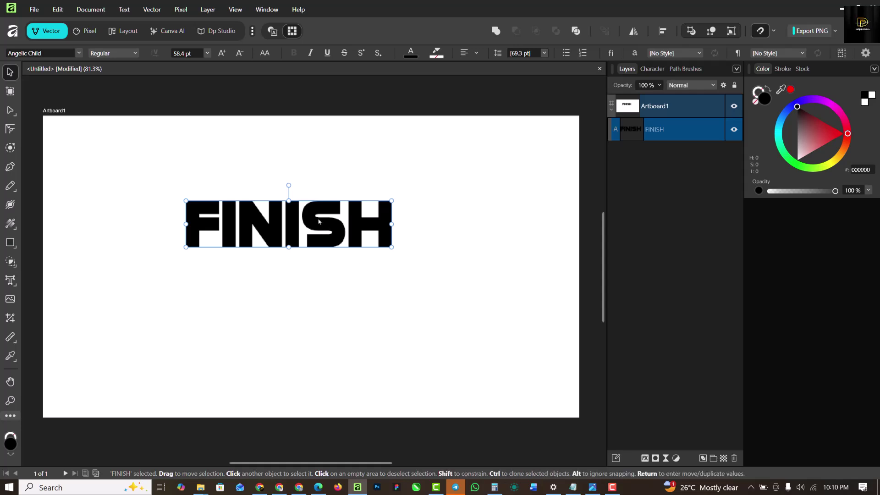
key(ctrl+j)
Move the FINISH copy below the original and change its text to 'STRONG'
drag(319, 222, 319, 271)
key(t)
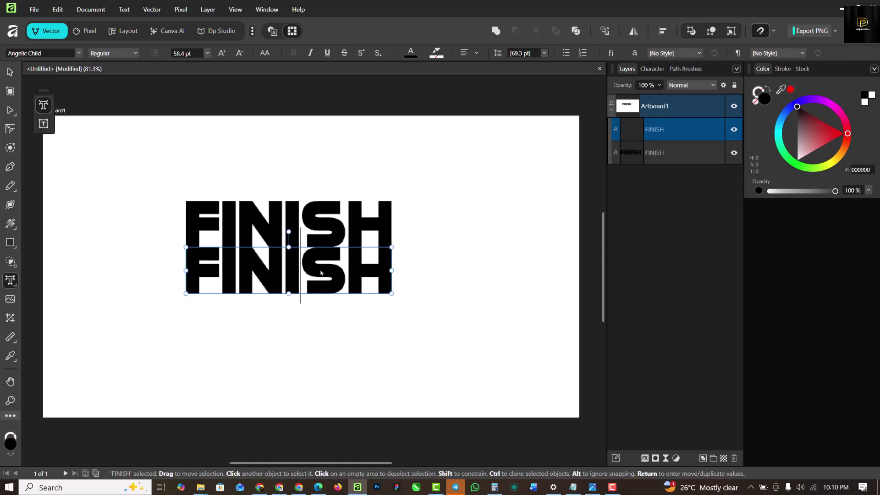
double_click(300, 275)
text(STRONG)
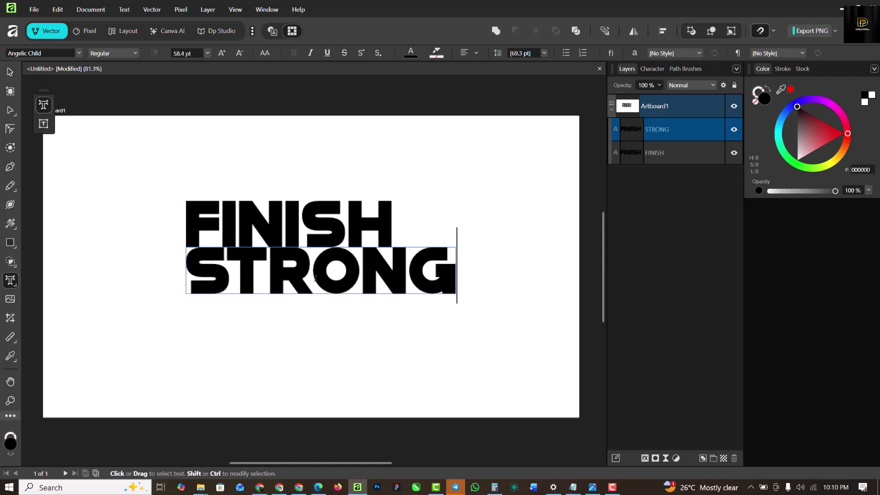
key(Escape)
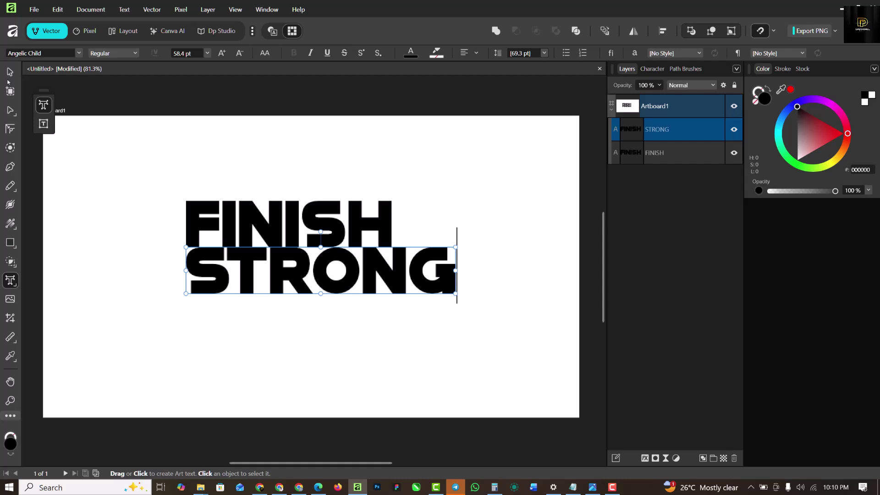
key(v)
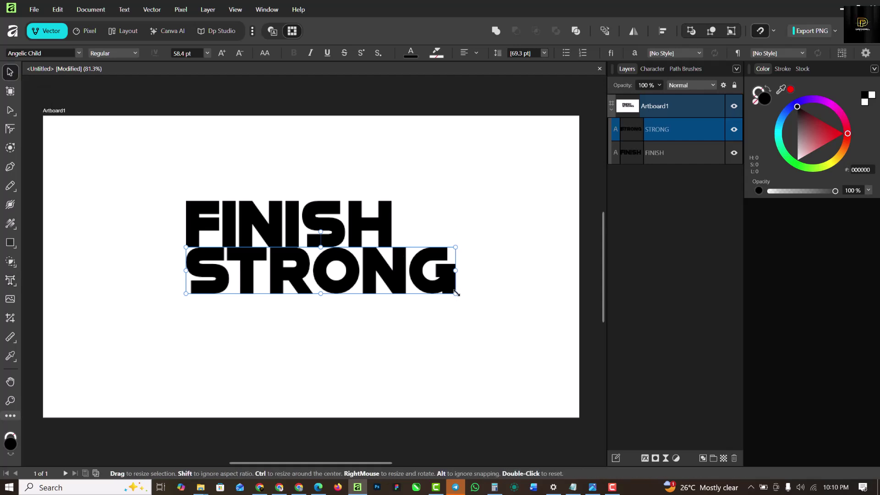
Resize STRONG to 44.5 pt to match FINISH's width and position it just below
drag(455, 293, 392, 299)
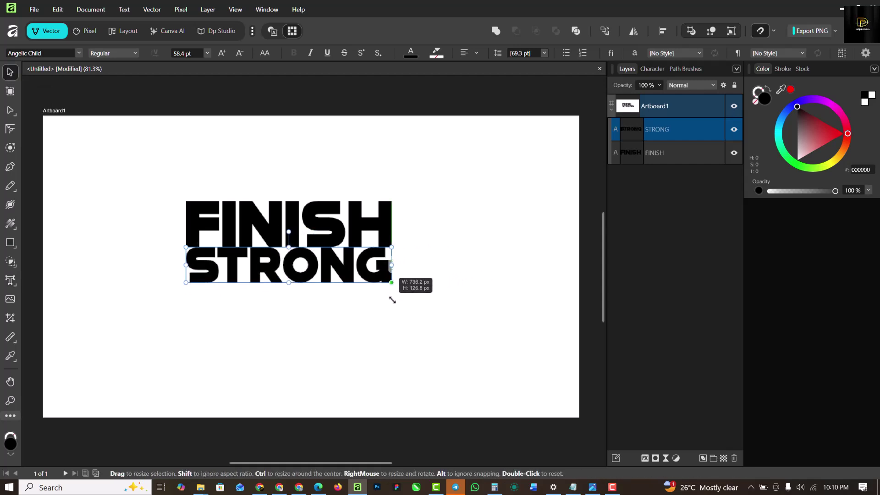
drag(364, 331, 364, 331)
drag(292, 271, 324, 275)
click(453, 253)
drag(390, 254, 390, 254)
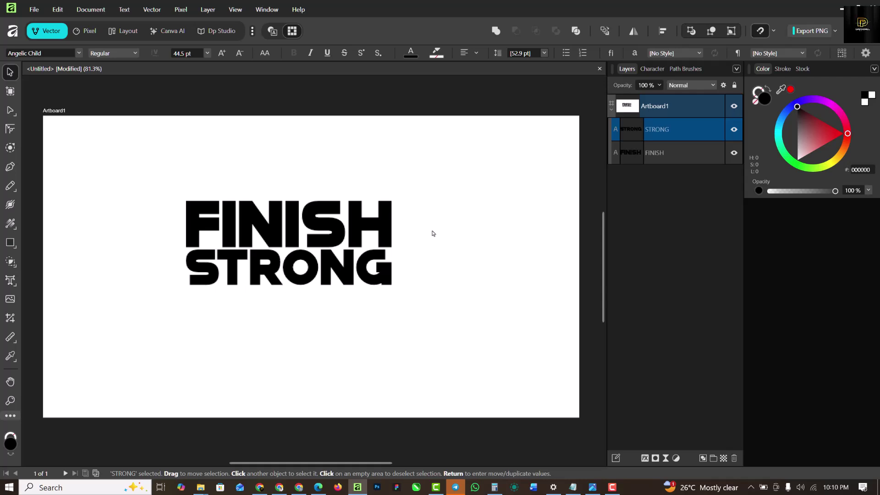
click(434, 234)
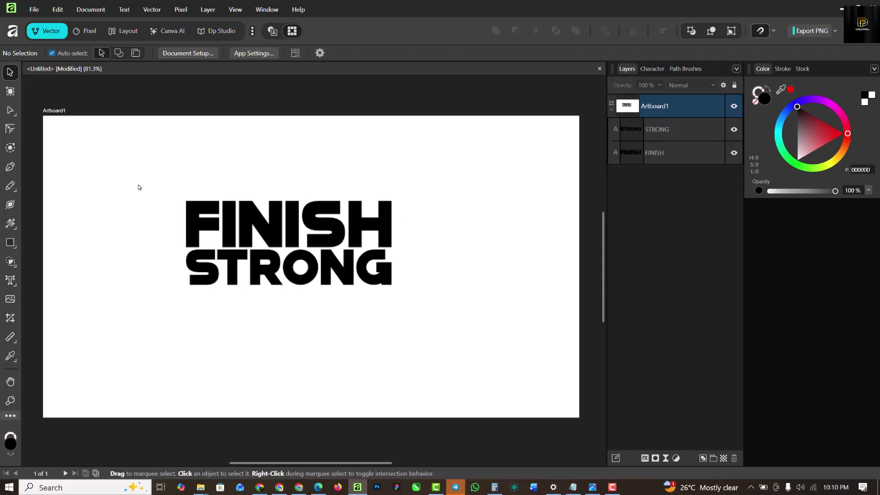
Select FINISH and STRONG together, move the pair up-right, and scale it up
drag(145, 177, 474, 316)
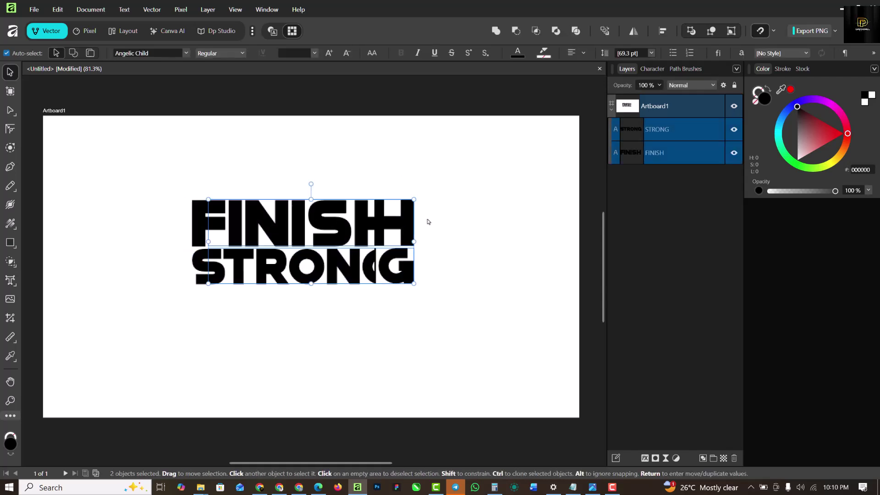
drag(429, 222, 455, 191)
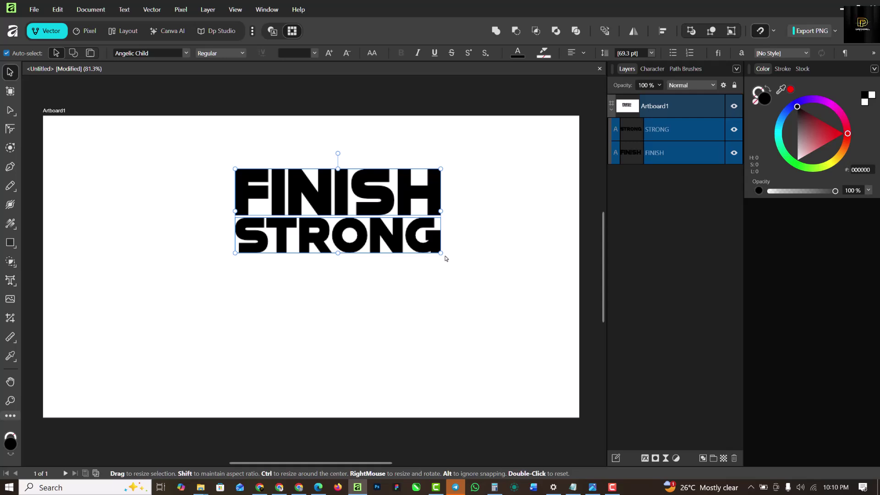
drag(447, 256, 467, 272)
drag(414, 240, 414, 262)
Place a smaller copy of STRONG beneath the title
click(303, 355)
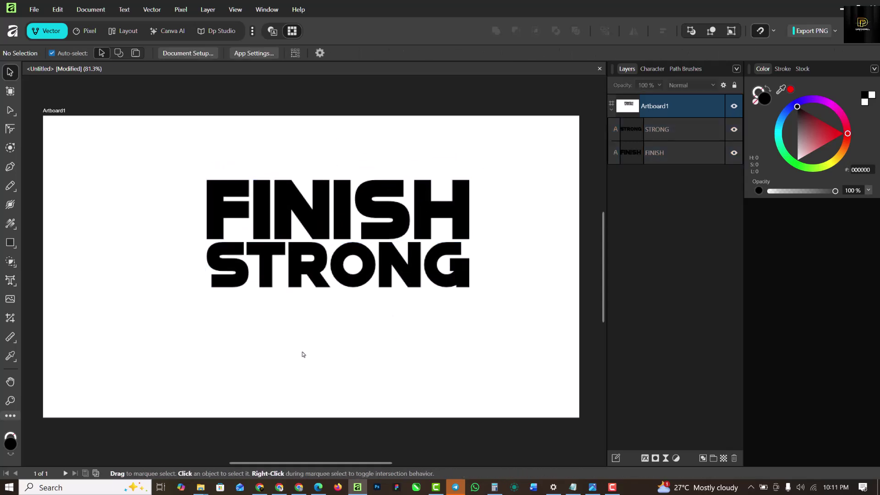
click(313, 272)
drag(315, 275, 315, 338)
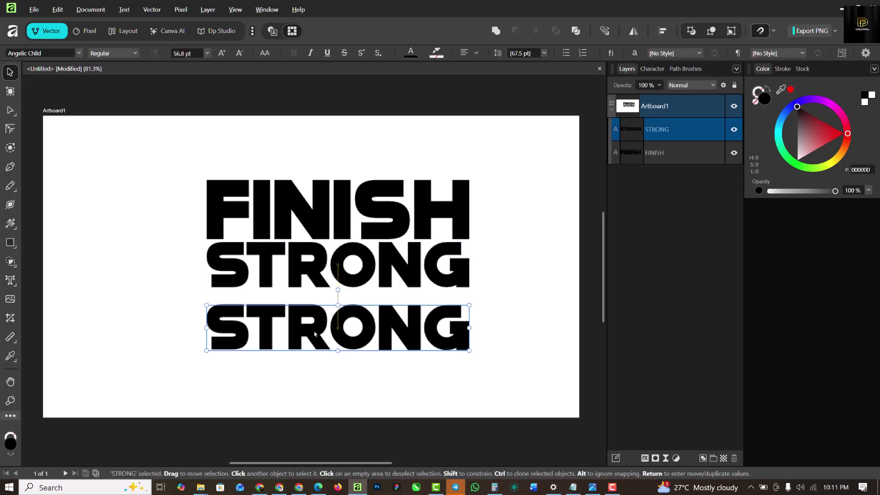
drag(469, 350, 298, 337)
Change the copy's text to '10.12' and enlarge it to 34 pt
key(t)
double_click(287, 319)
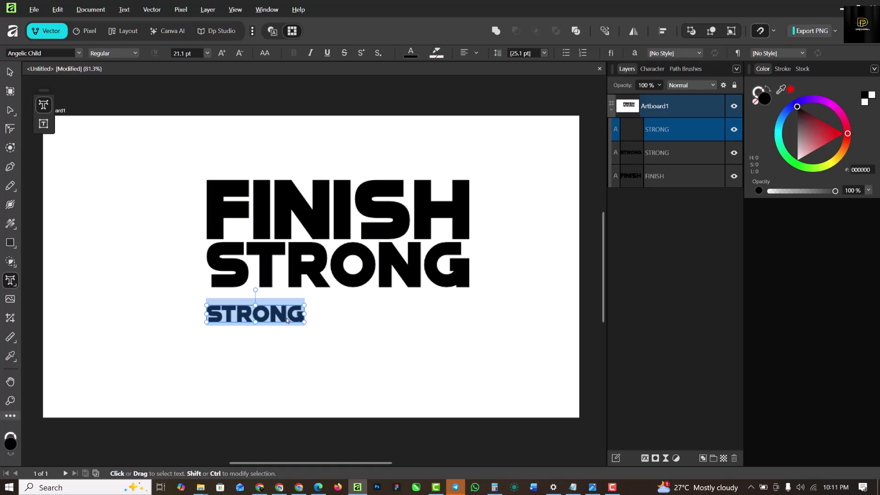
key(BackSpace)
text(10)
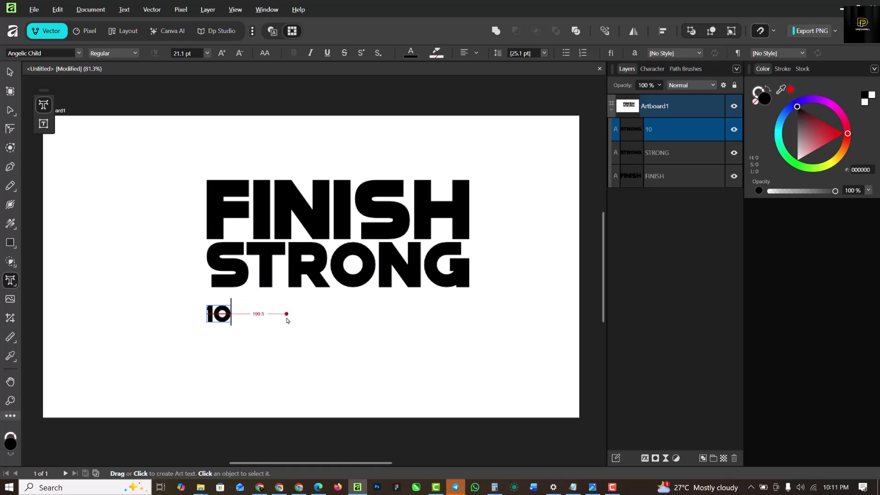
text(.12)
key(Escape)
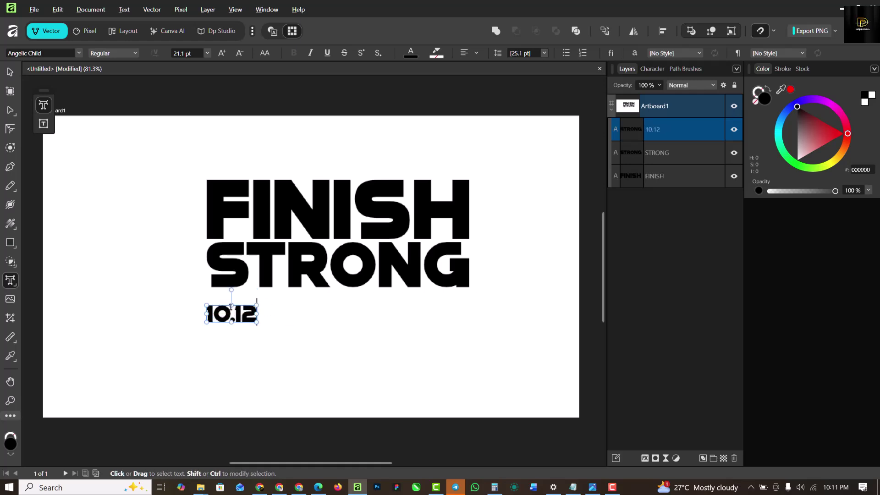
click(10, 72)
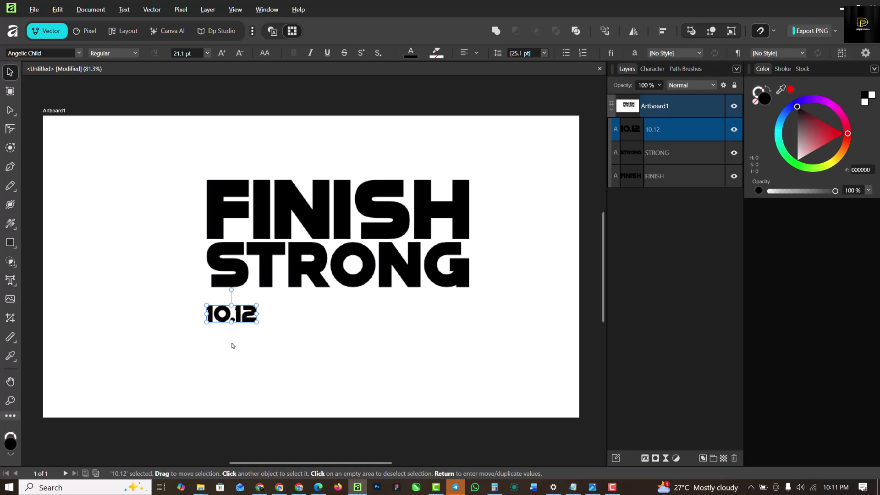
drag(257, 306, 286, 302)
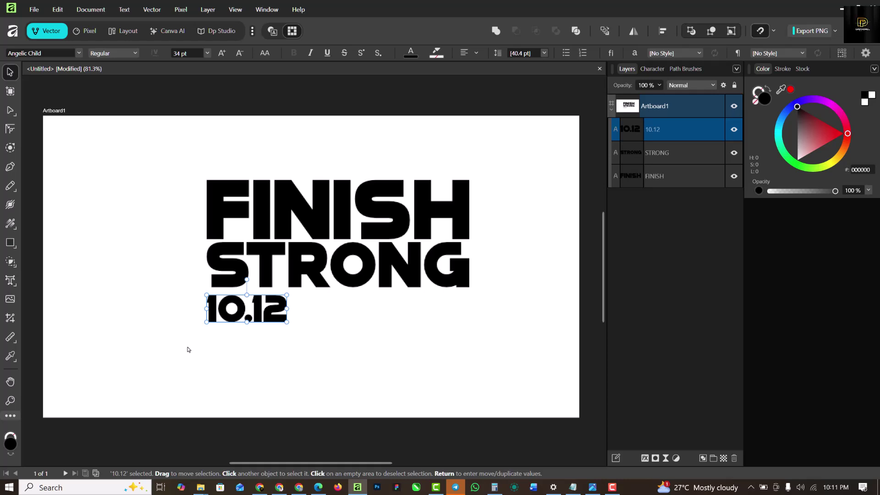
Duplicate the 10.12 date below itself and retype the copy as '4PM PROMPT'
key(ctrl+j)
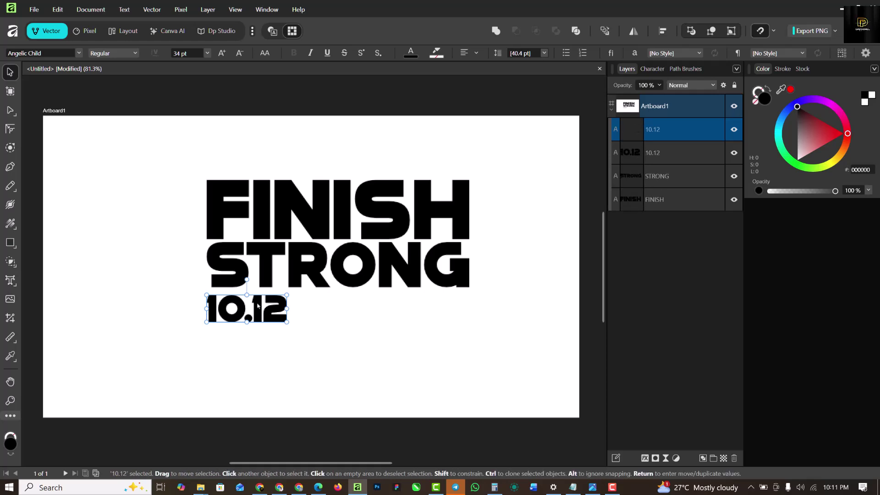
drag(258, 306, 260, 339)
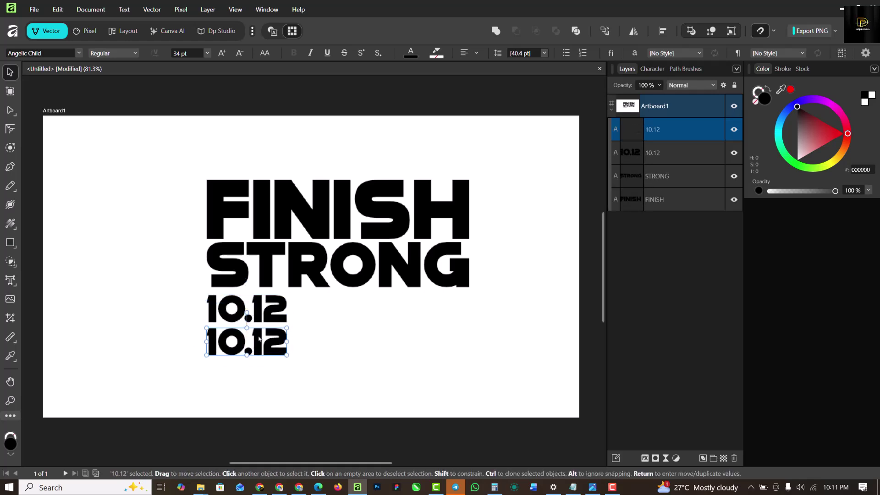
key(t)
double_click(259, 339)
key(ctrl+a)
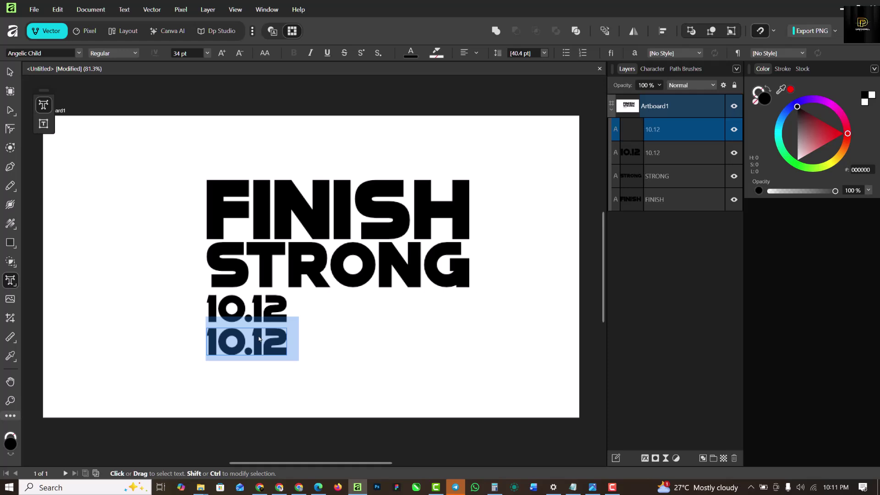
text(4-M)
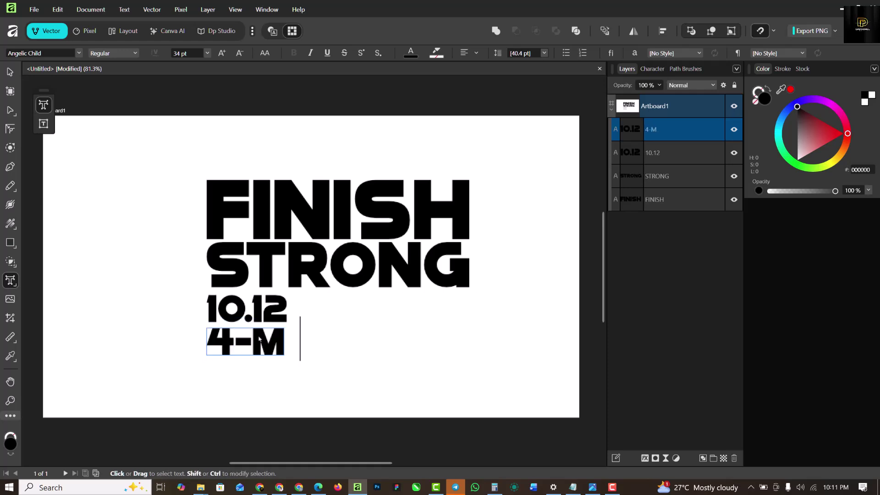
key(ctrl+a)
text(4)
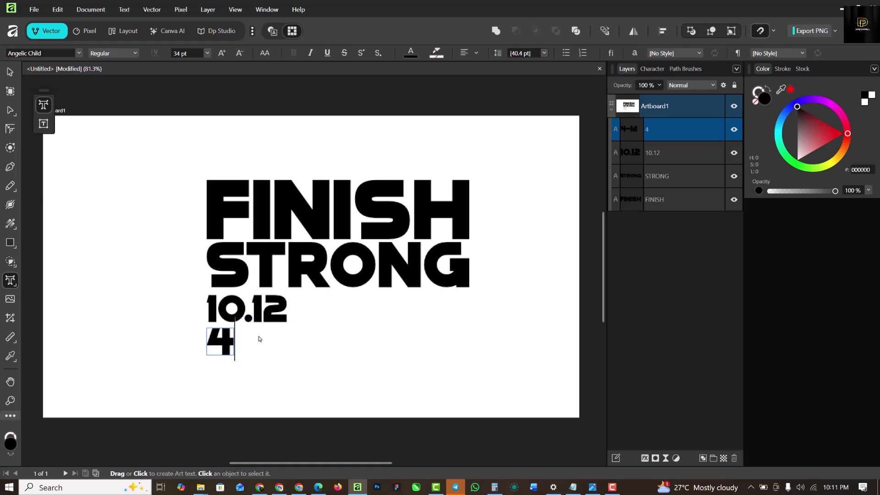
text(PM )
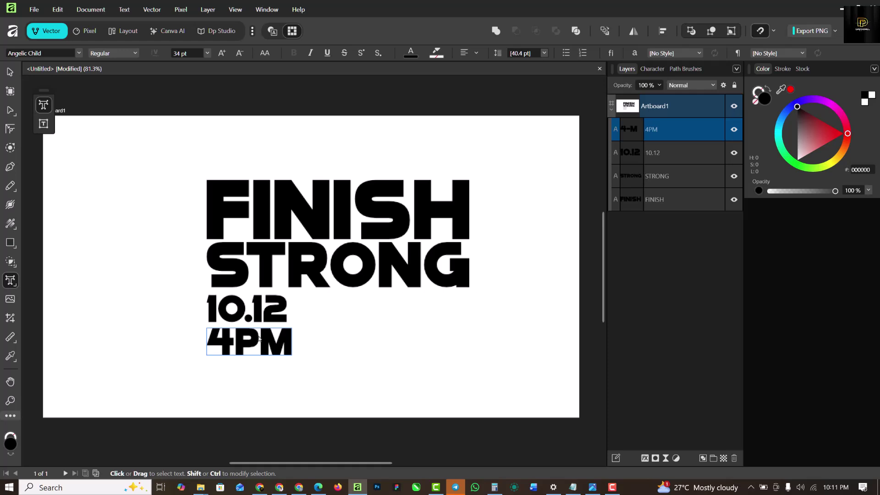
text(PROMPT)
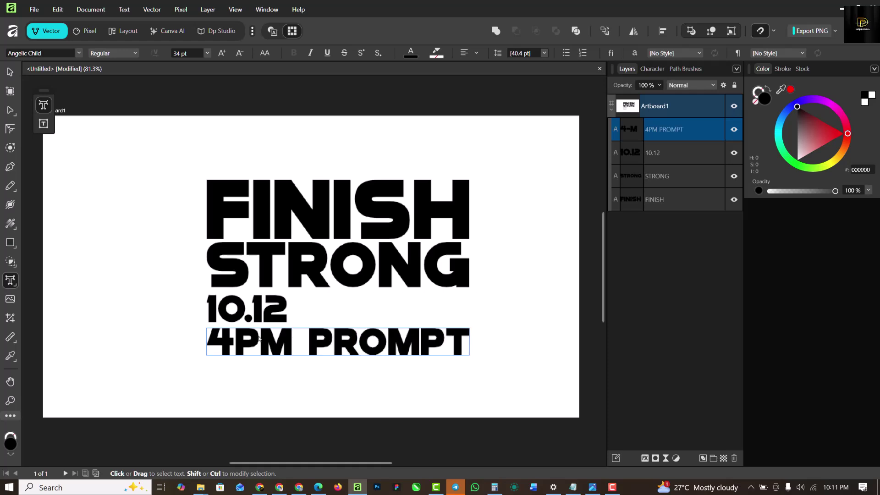
key(Escape)
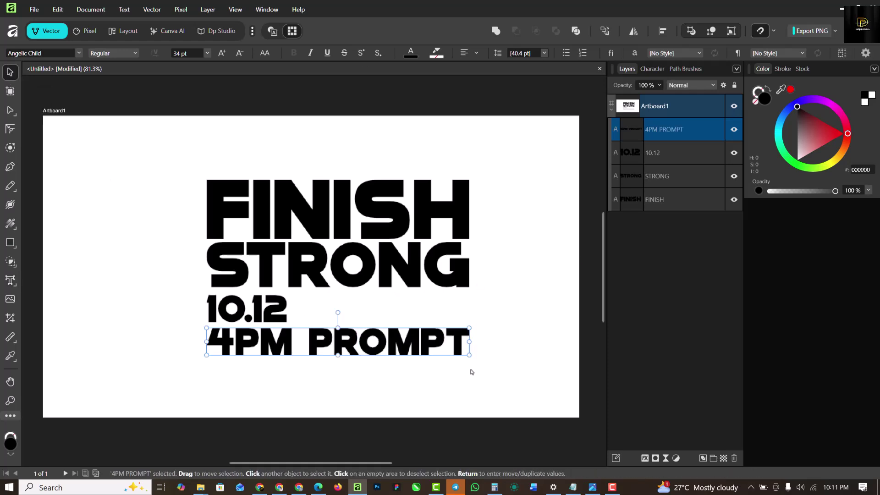
Shrink 4PM PROMPT to 12.3 pt matching the date's width and tuck it under 10.12
drag(469, 355, 289, 339)
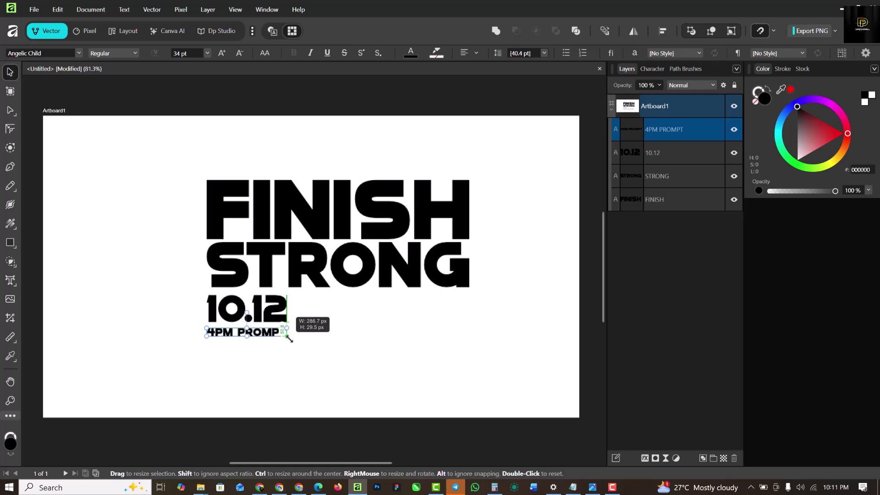
drag(290, 339, 312, 344)
shift+click(280, 317)
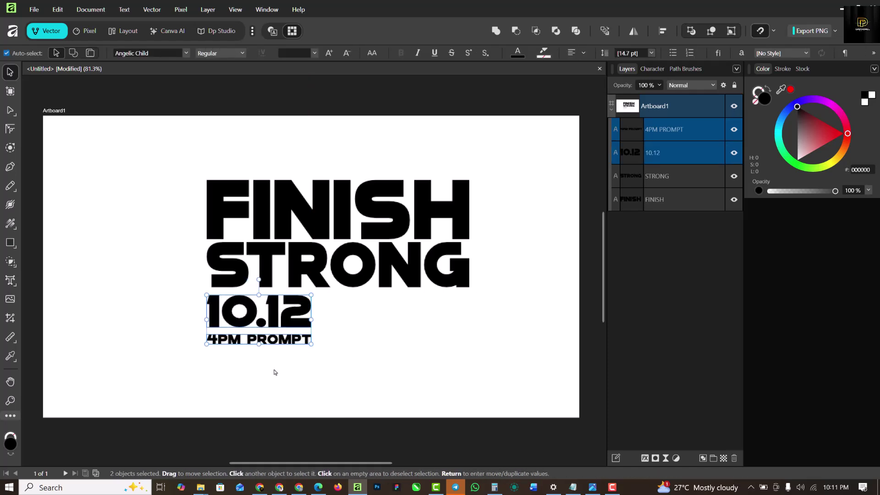
click(341, 357)
scroll(223, 353, up, 5)
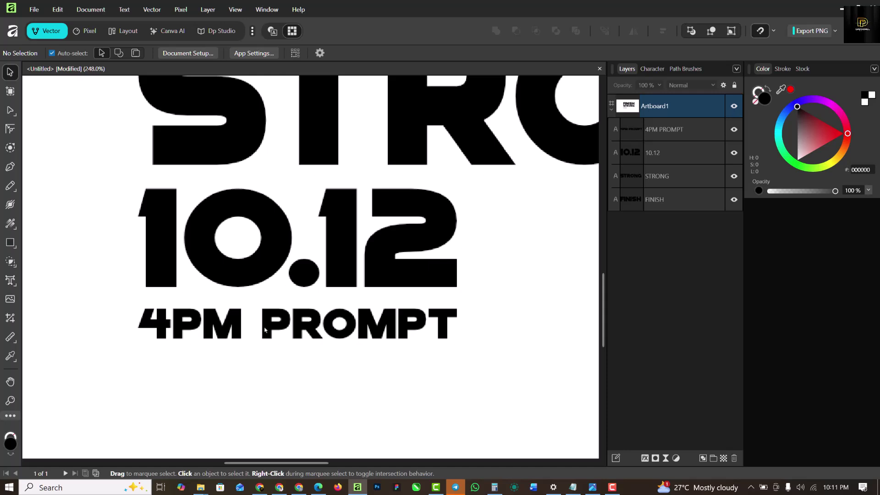
drag(294, 327, 300, 321)
scroll(301, 321, down, 5)
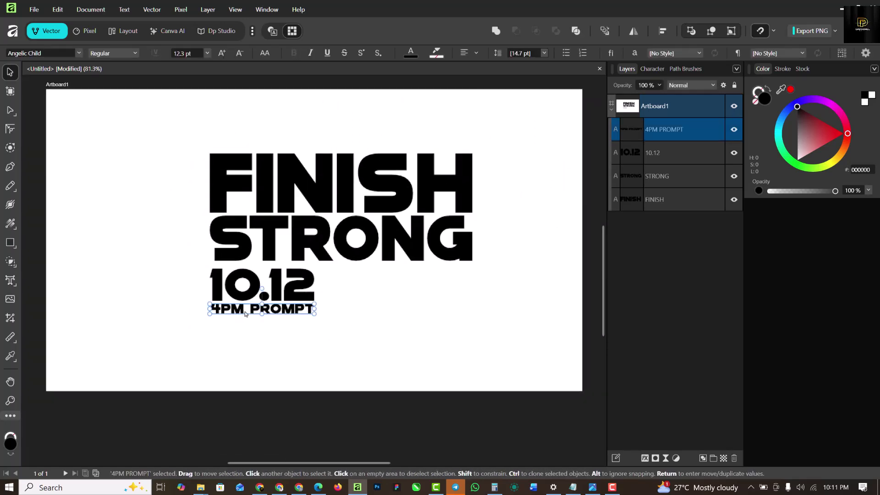
Select FINISH and STRONG and fill them bright red (FF1D00)
click(375, 316)
click(287, 191)
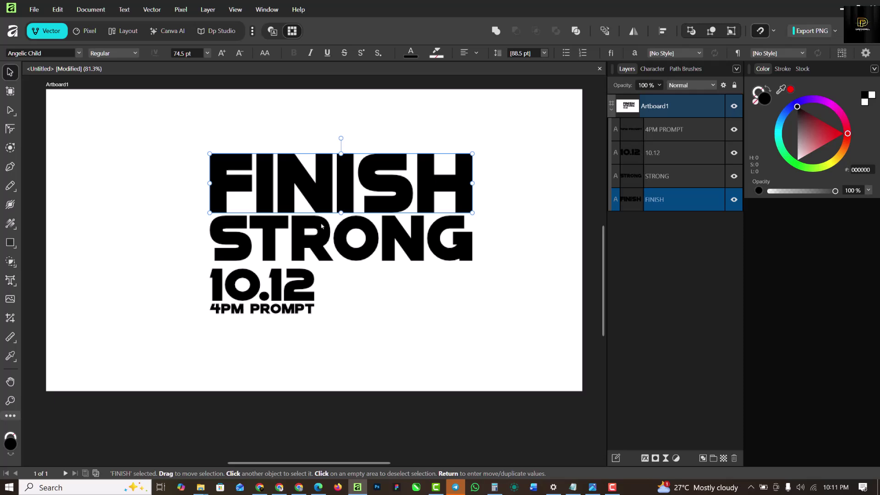
shift+click(324, 239)
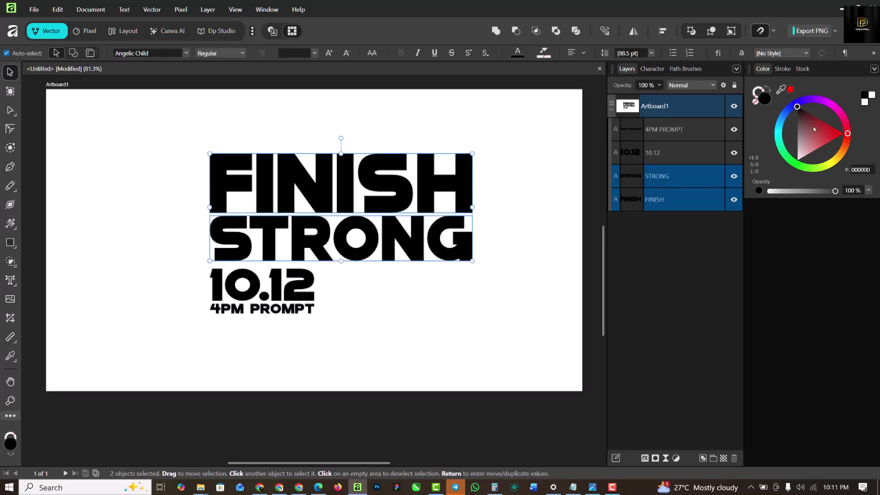
click(846, 134)
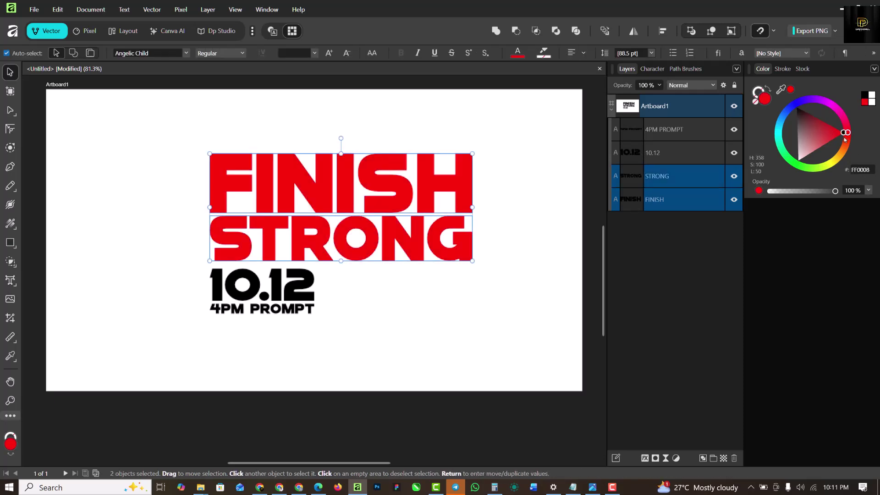
mouse_move(851, 134)
mouse_down()
mouse_move(843, 158)
mouse_move(848, 136)
mouse_up()
click(390, 336)
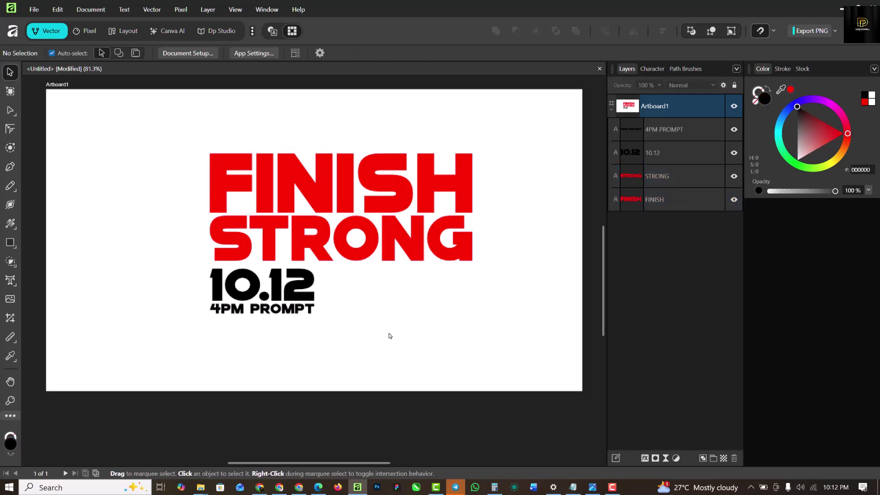
scroll(276, 252, down, 1)
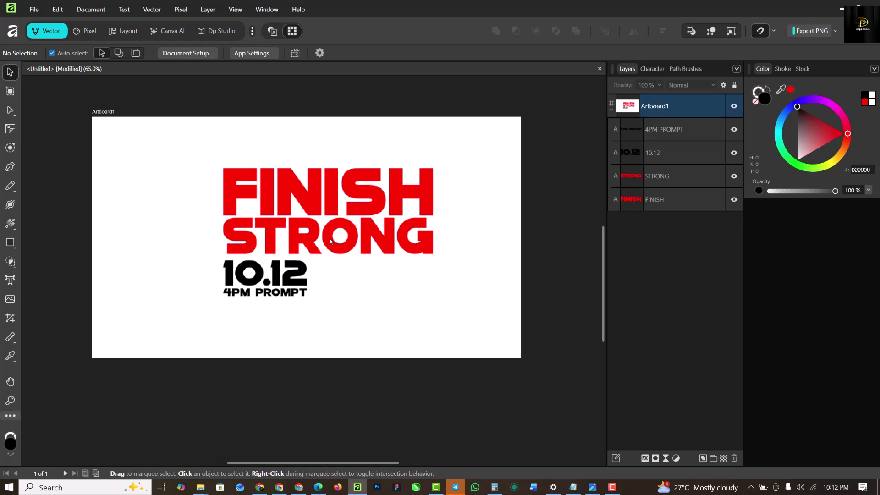
Shift all four text lines together slightly to the right
drag(187, 151, 515, 352)
drag(339, 242, 350, 243)
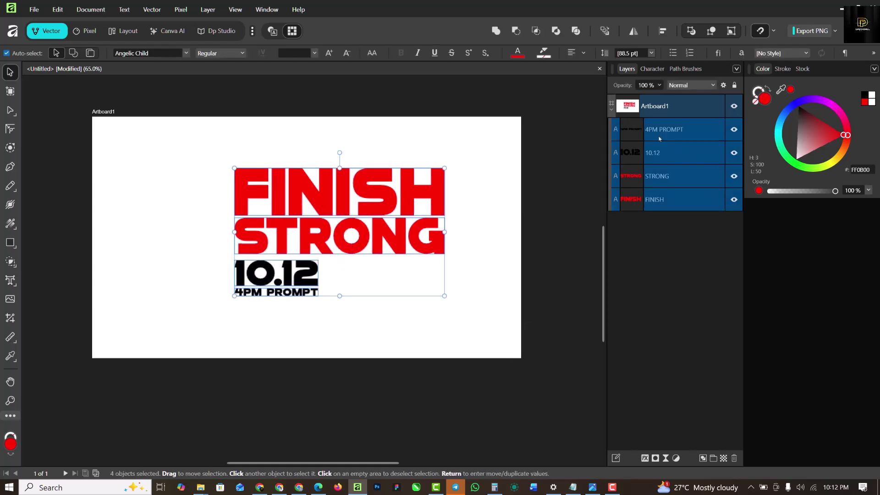
click(319, 347)
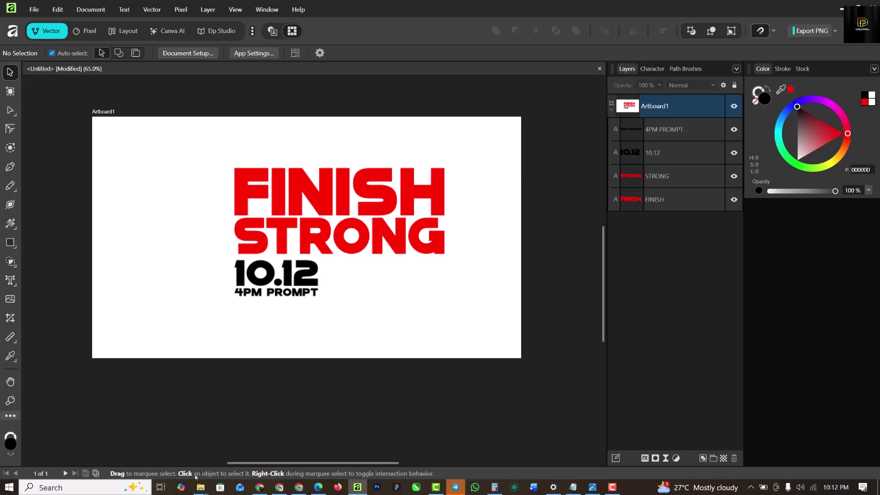
Drag the trophy image file out of the FINISH STRONG folder
mouse_move(200, 488)
click(254, 448)
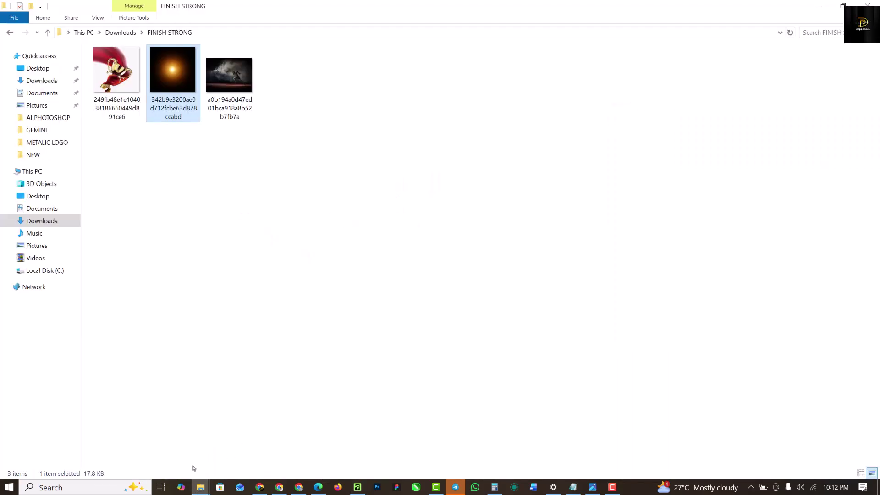
drag(117, 83, 192, 228)
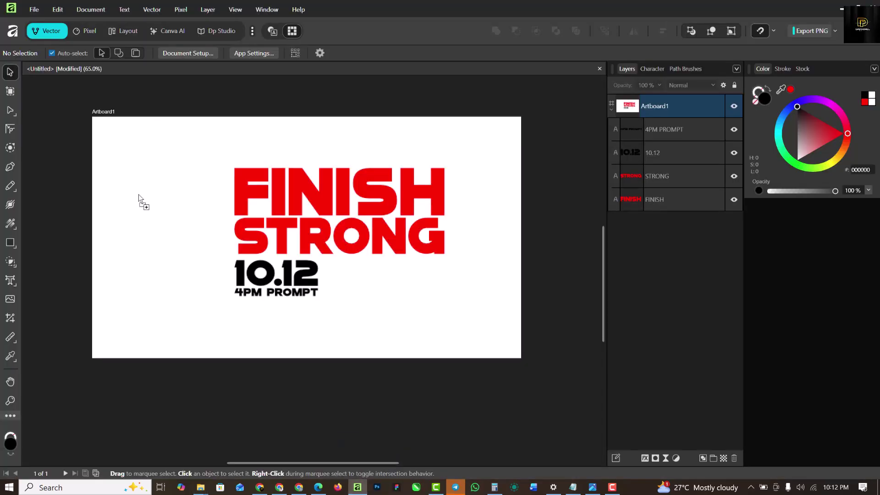
Drop the trophy image on the artboard, enlarge it, and place it along the left edge
drag(139, 197, 135, 194)
drag(200, 254, 329, 361)
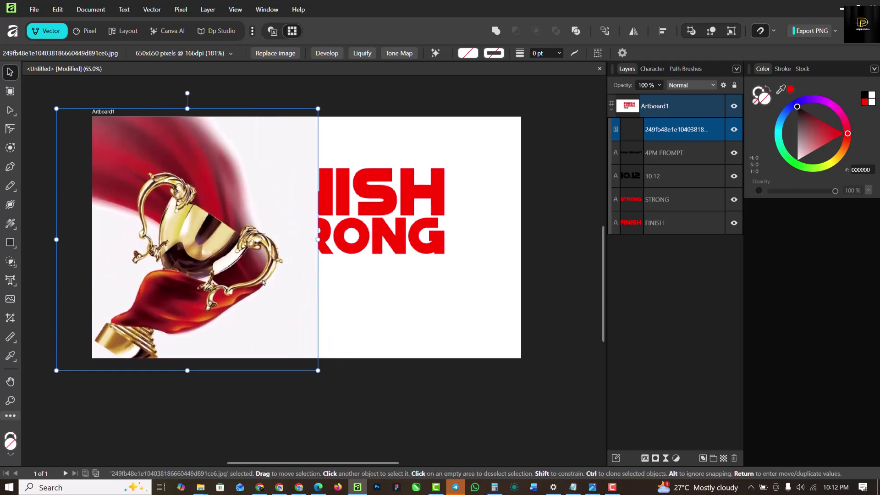
drag(264, 283, 192, 268)
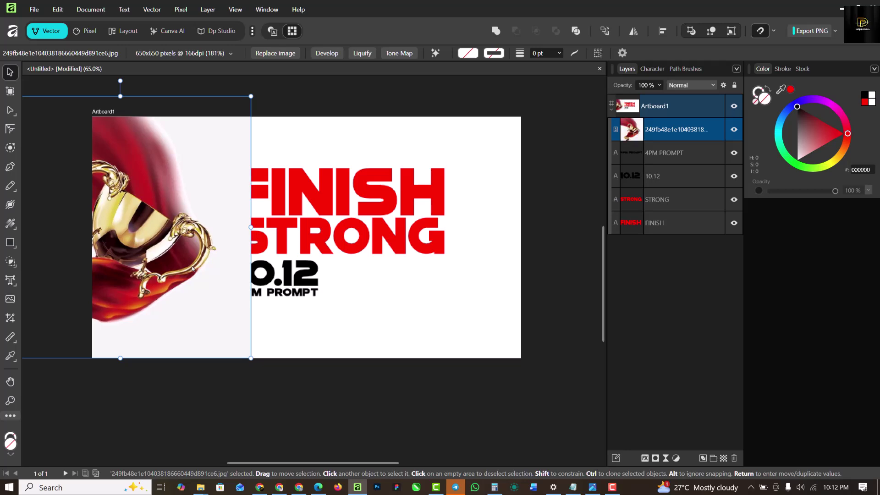
drag(149, 238, 172, 243)
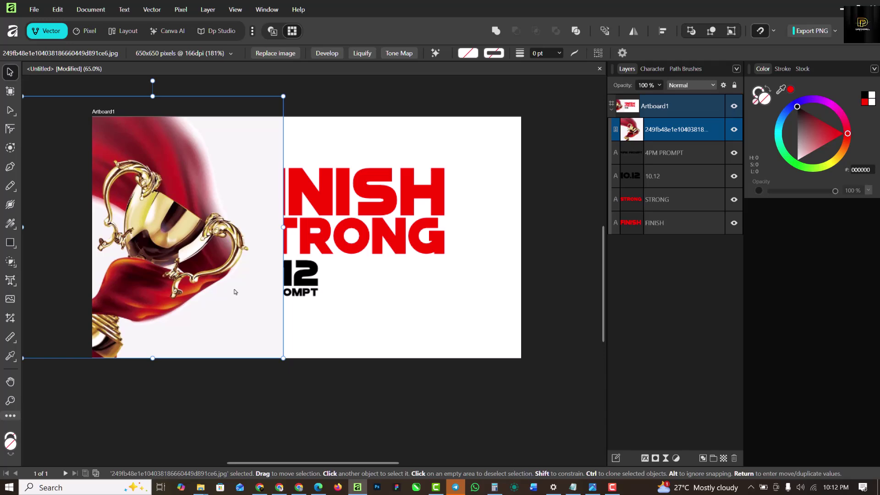
click(406, 413)
click(201, 237)
scroll(270, 228, up, 3)
scroll(270, 224, down, 1)
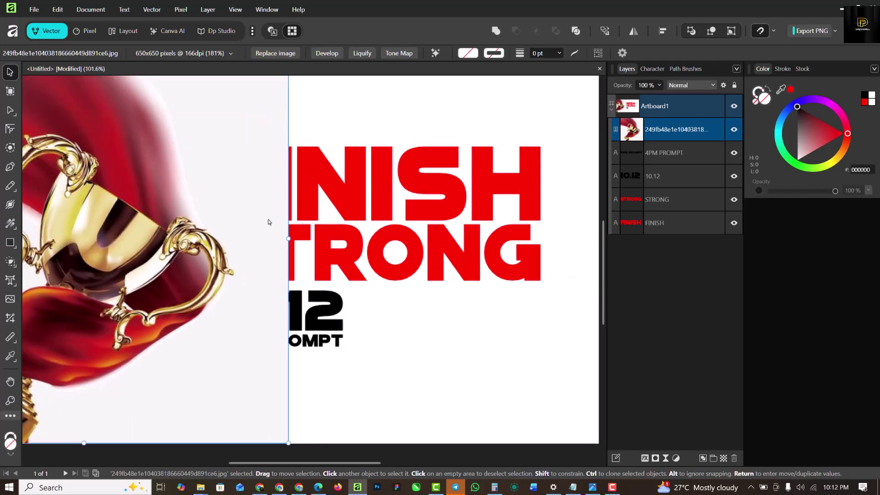
scroll(269, 222, down, 1)
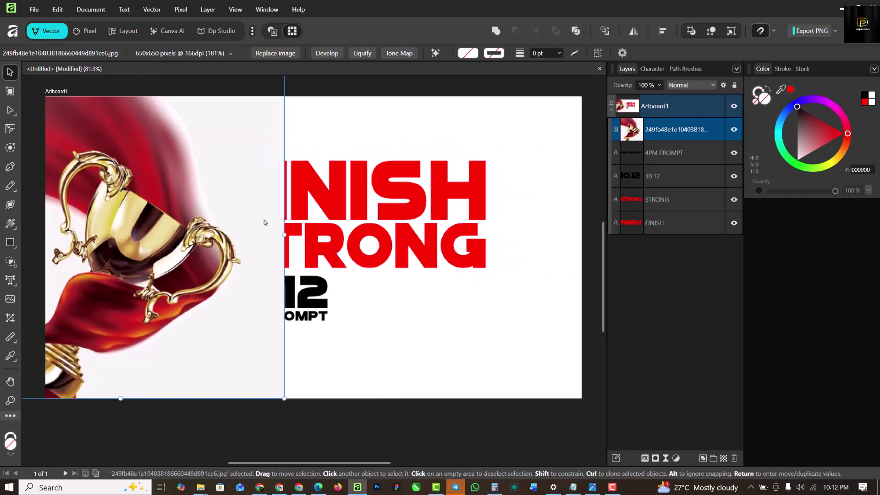
Apply a linear transparency fade to the trophy's right side, tightened near the title's left edge
click(10, 223)
click(55, 240)
click(151, 235)
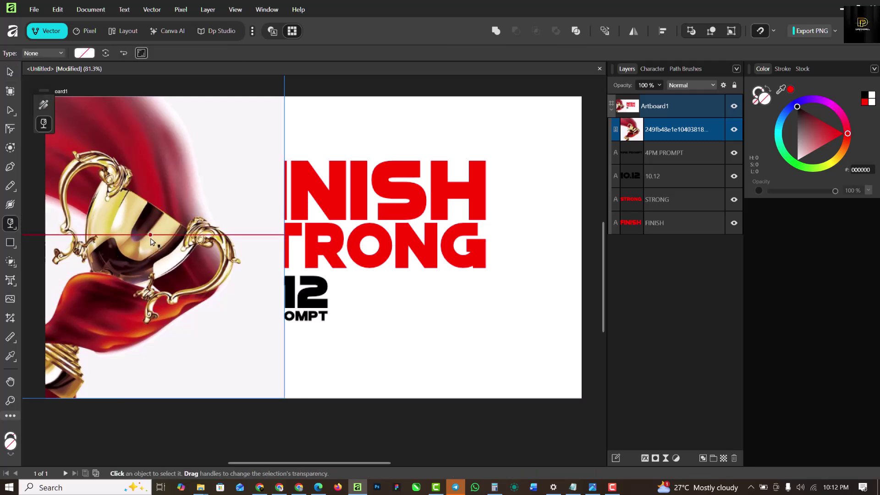
drag(151, 239, 275, 254)
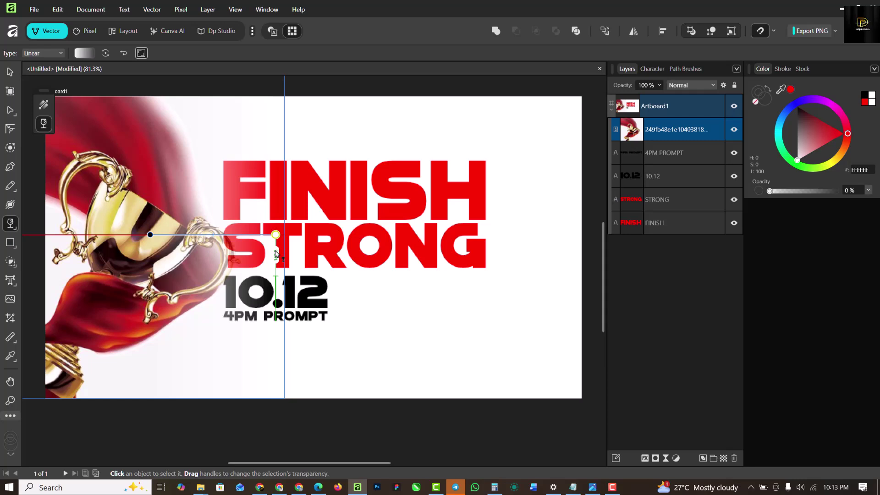
drag(151, 235, 260, 244)
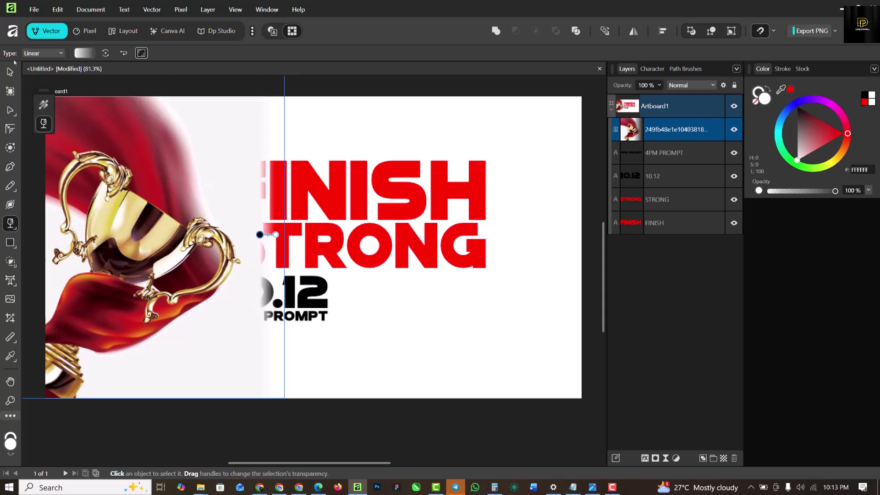
Move the trophy image slightly left and send it behind all the text
key(v)
scroll(257, 241, down, 2)
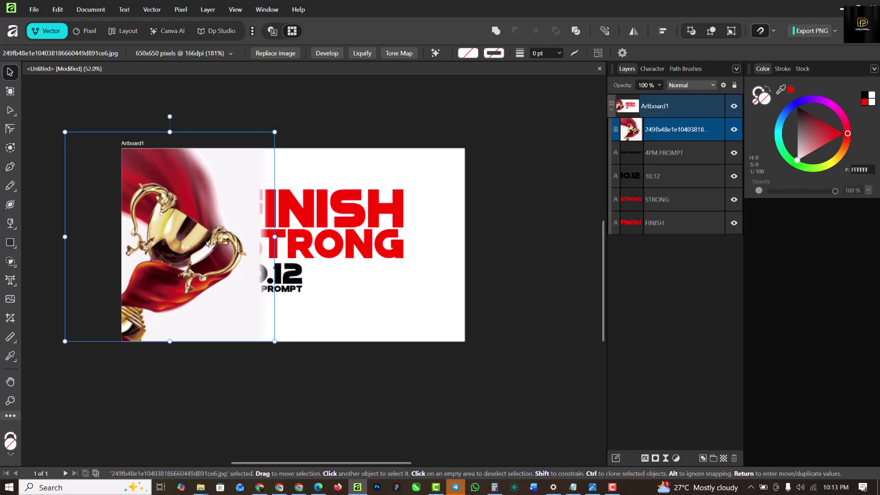
drag(208, 243, 186, 244)
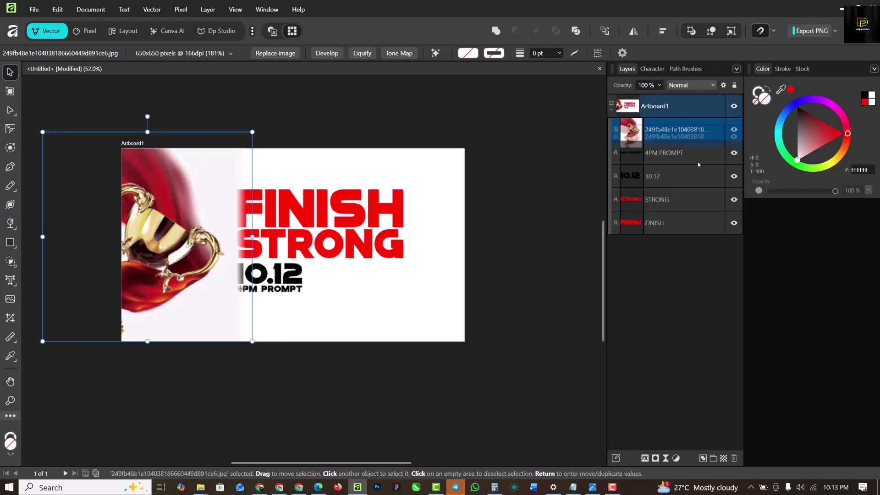
drag(673, 129, 681, 233)
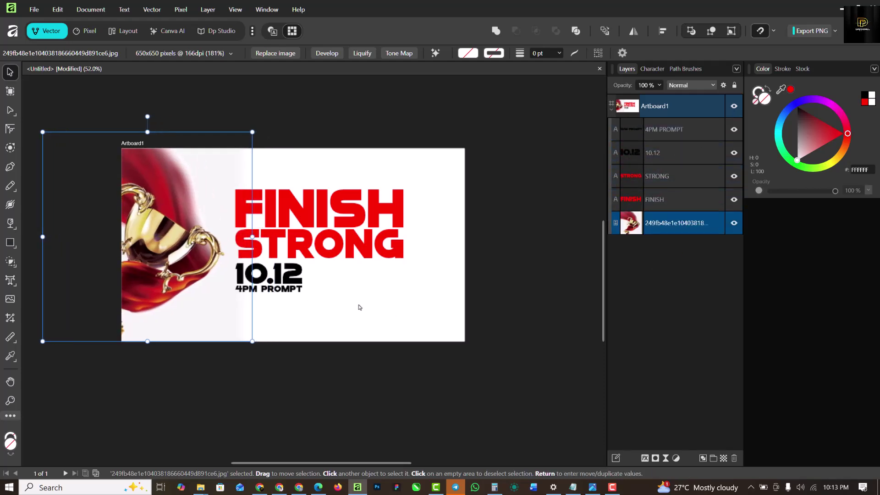
scroll(219, 185, up, 2)
scroll(218, 185, down, 1)
scroll(219, 184, up, 1)
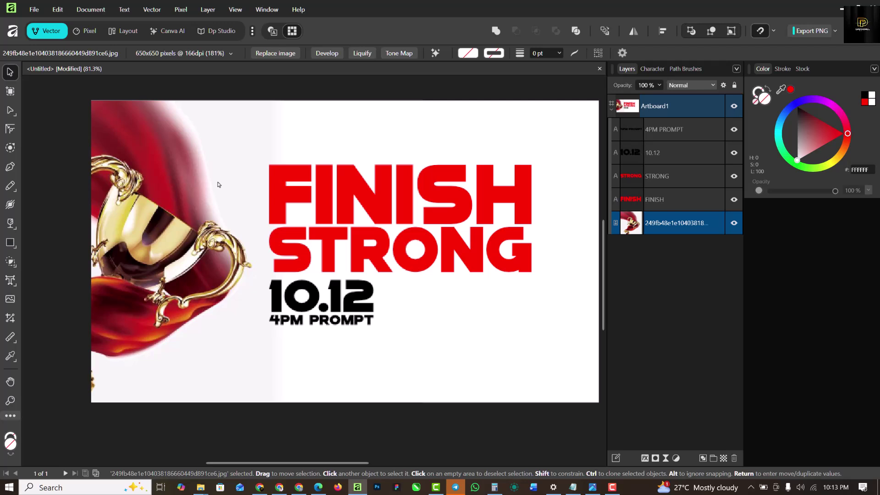
scroll(176, 197, down, 1)
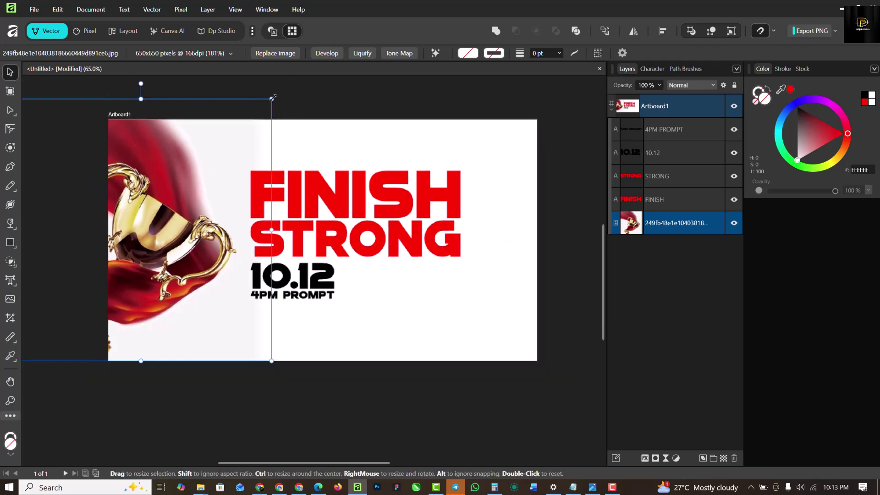
Resize the trophy against the left edge, tilting it slightly clockwise to fill the left side
drag(273, 98, 246, 124)
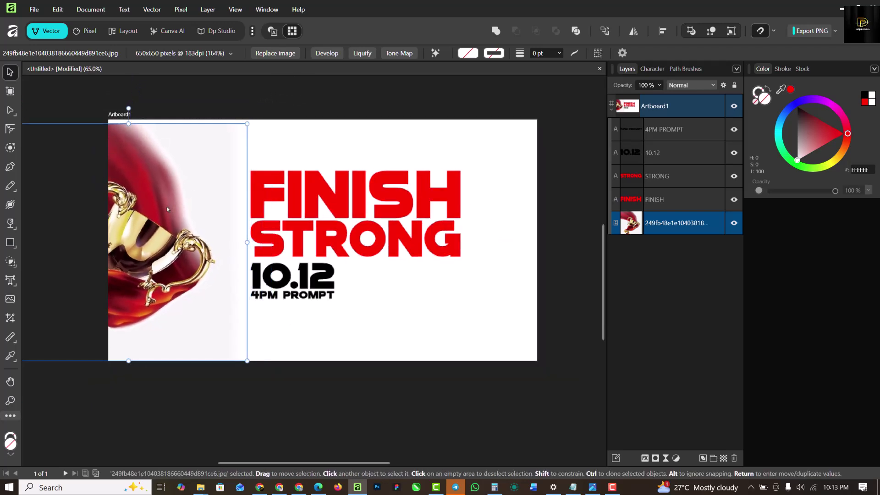
drag(165, 207, 244, 281)
drag(281, 362, 294, 337)
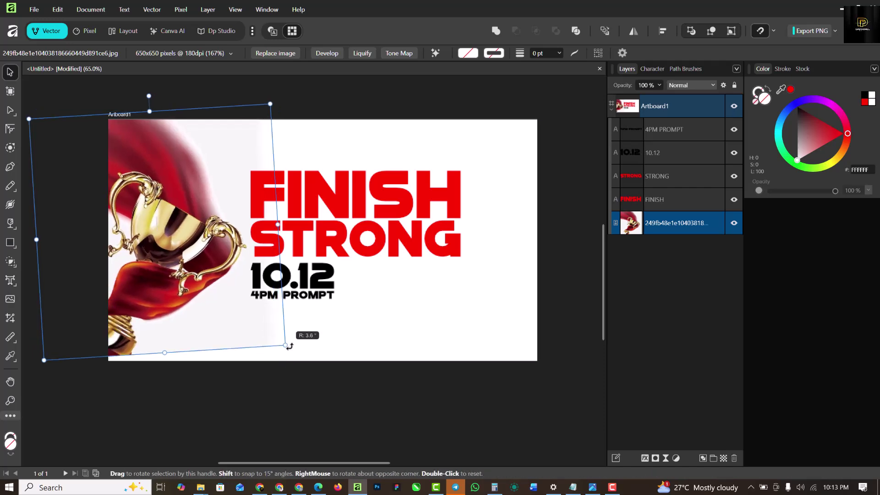
drag(222, 251, 202, 294)
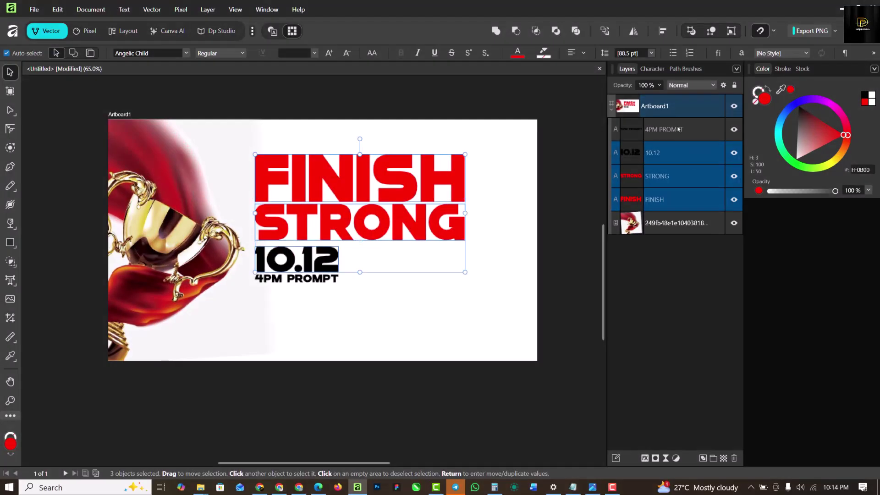
Select the FINISH title and the STRONG line together
shift+click(678, 130)
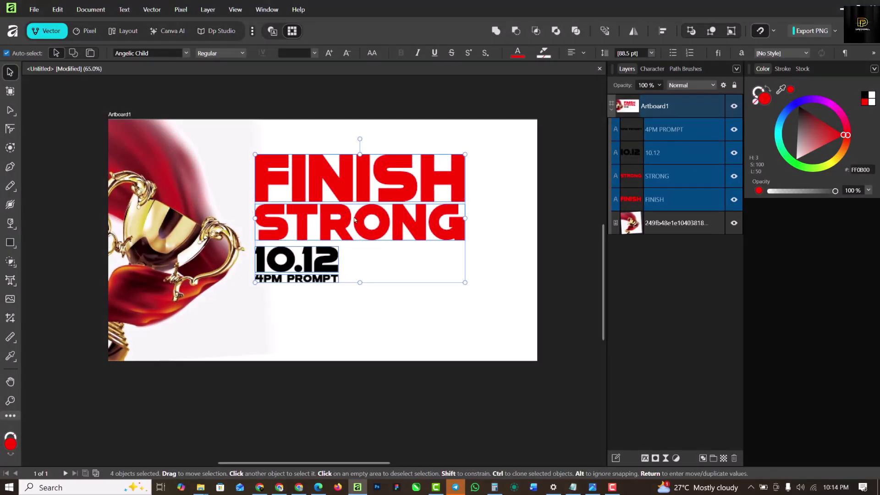
drag(363, 221, 362, 221)
click(420, 382)
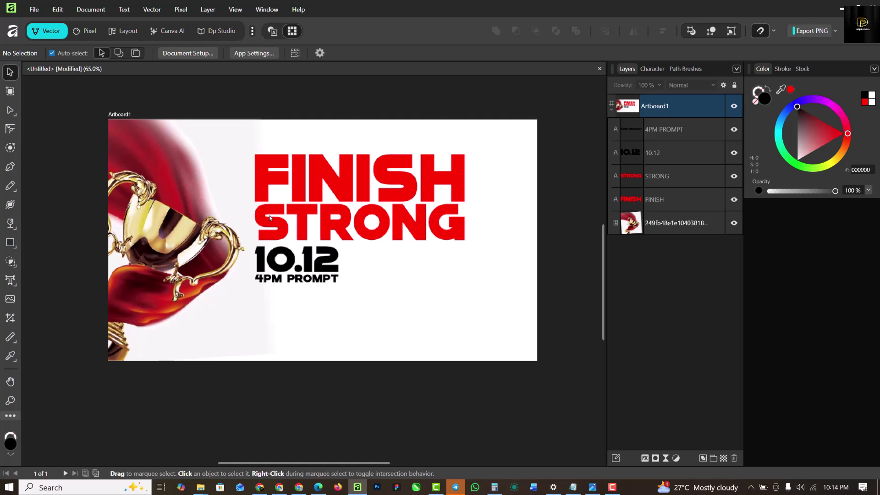
click(348, 193)
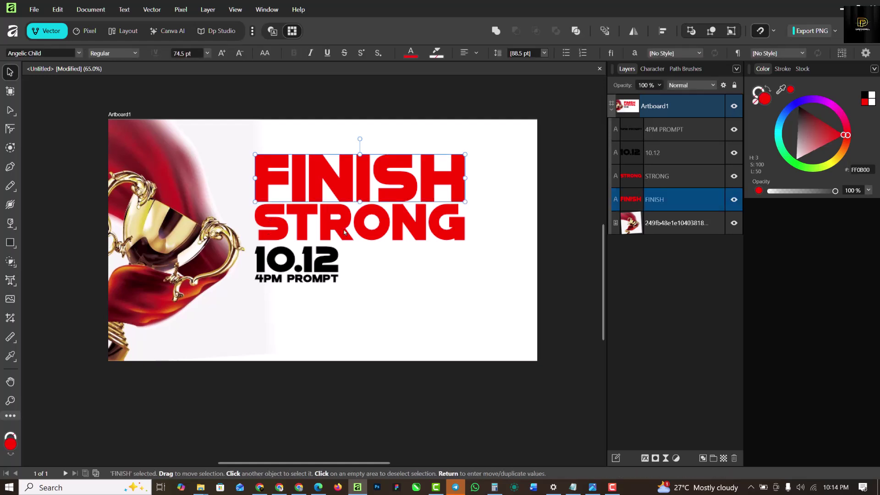
ctrl+click(613, 174)
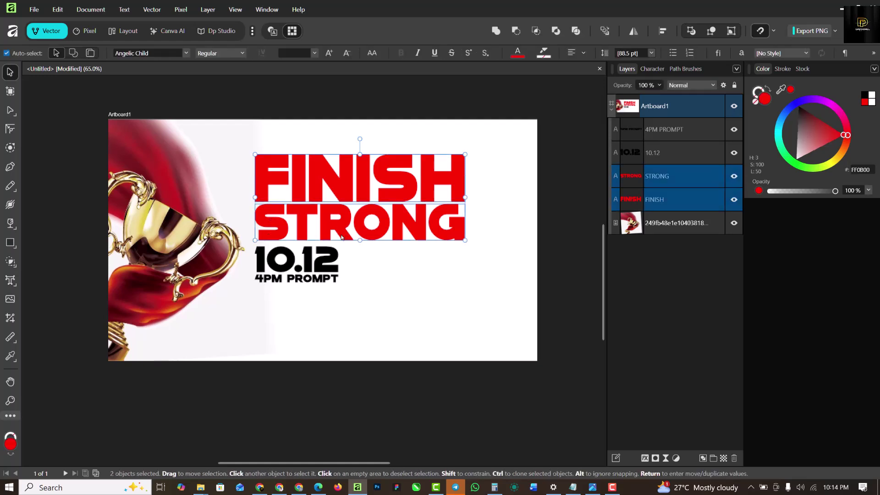
Add a Live Glitch filter with the Scramble method at 1% strength
click(666, 459)
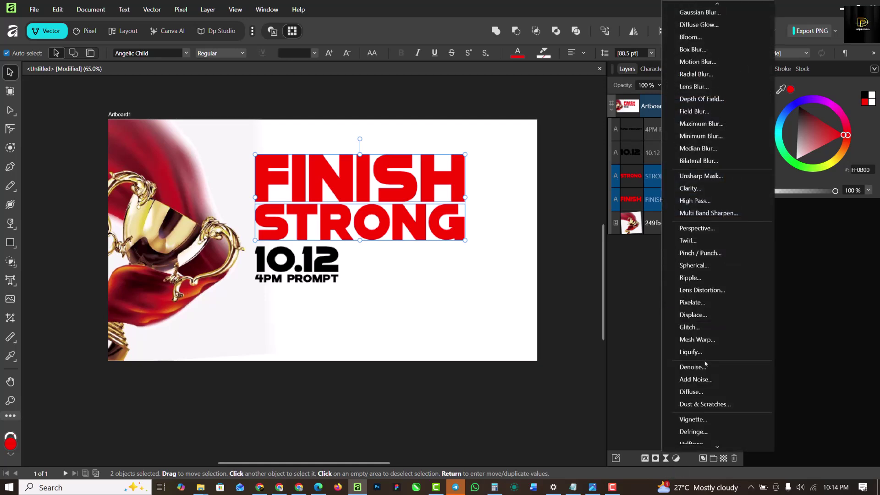
scroll(697, 363, down, 2)
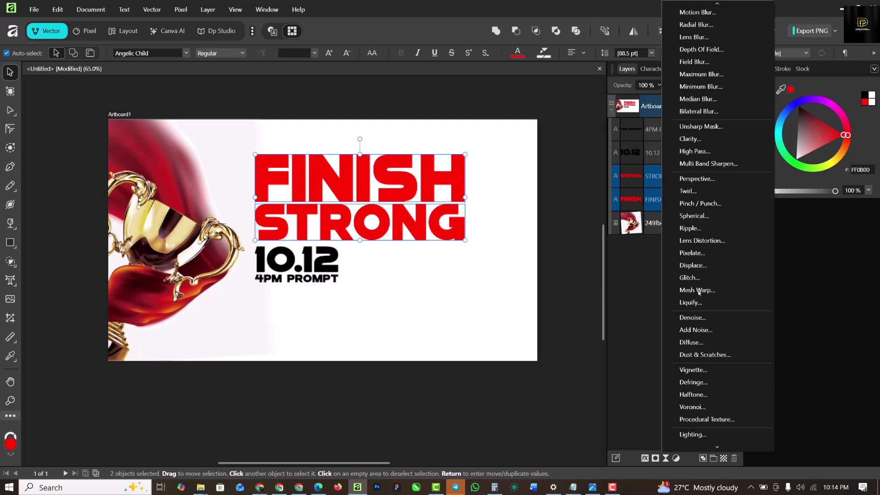
click(699, 278)
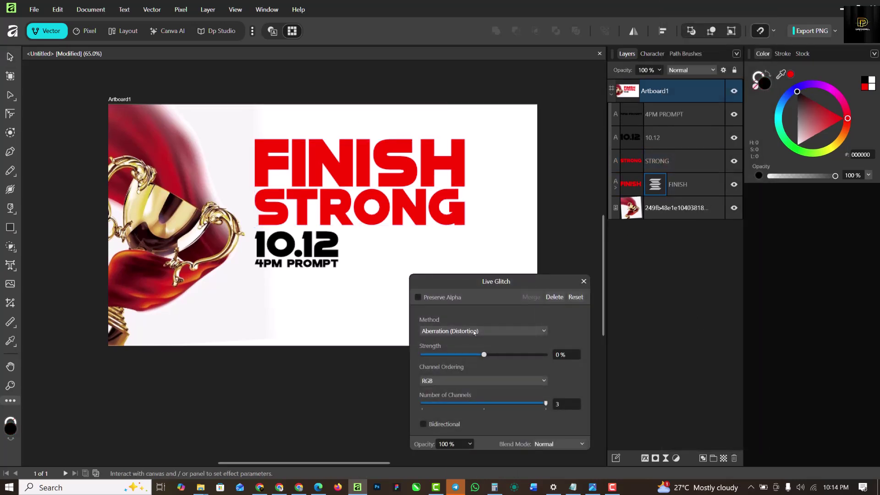
click(476, 331)
click(457, 271)
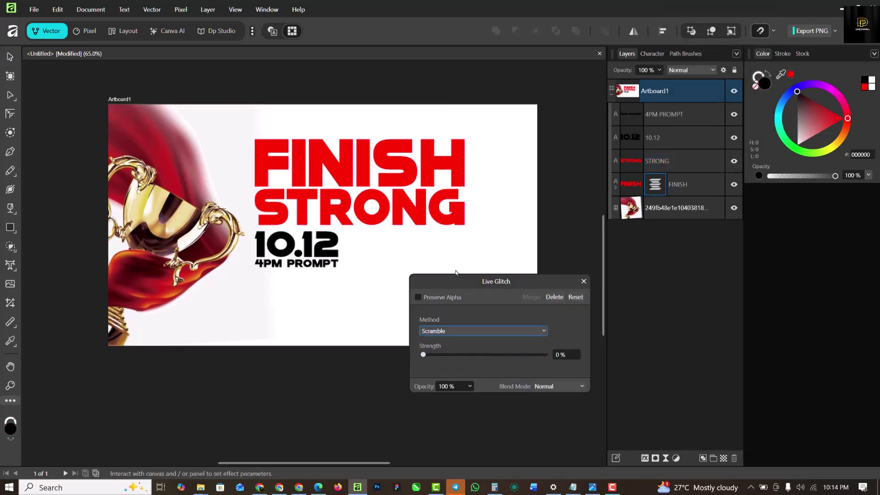
drag(424, 354, 424, 356)
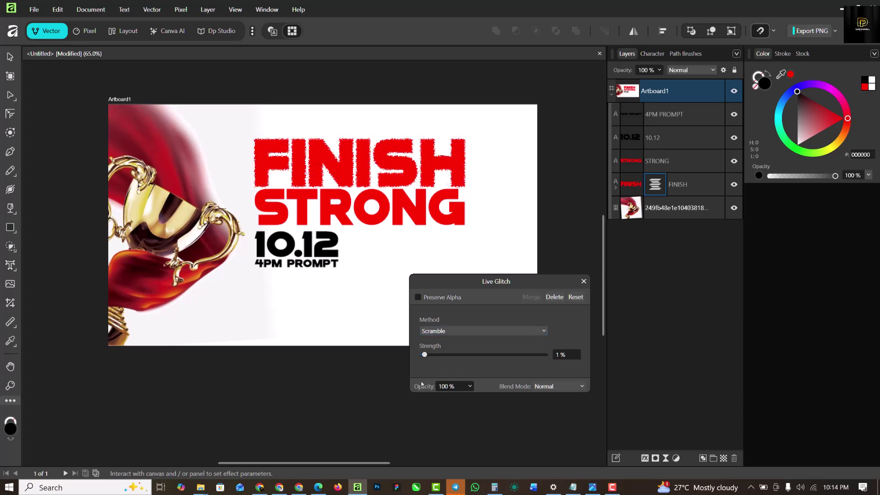
scroll(360, 182, up, 6)
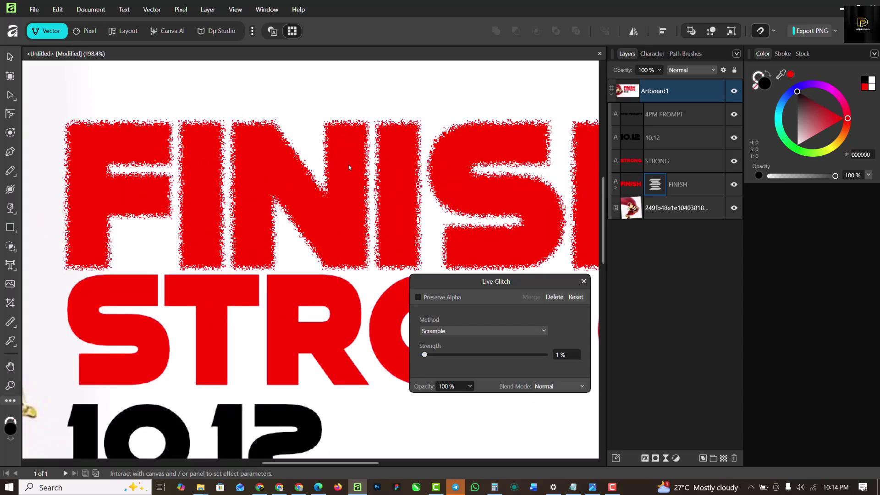
scroll(346, 169, down, 5)
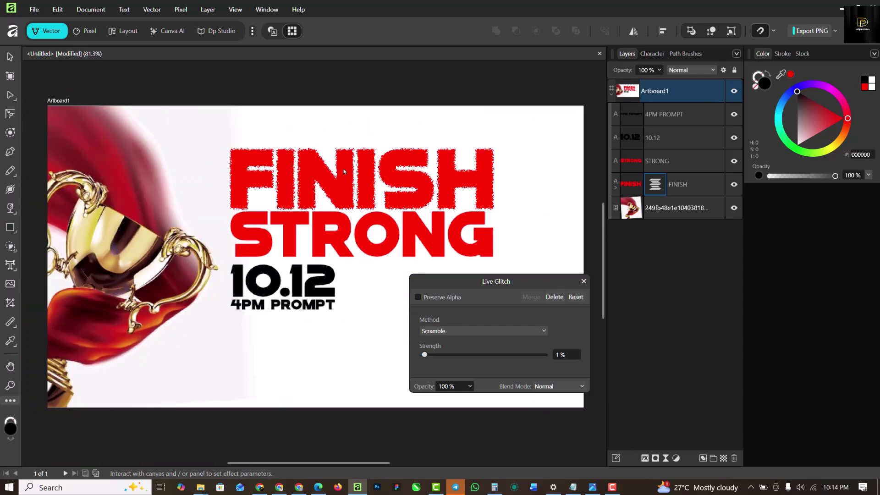
click(583, 281)
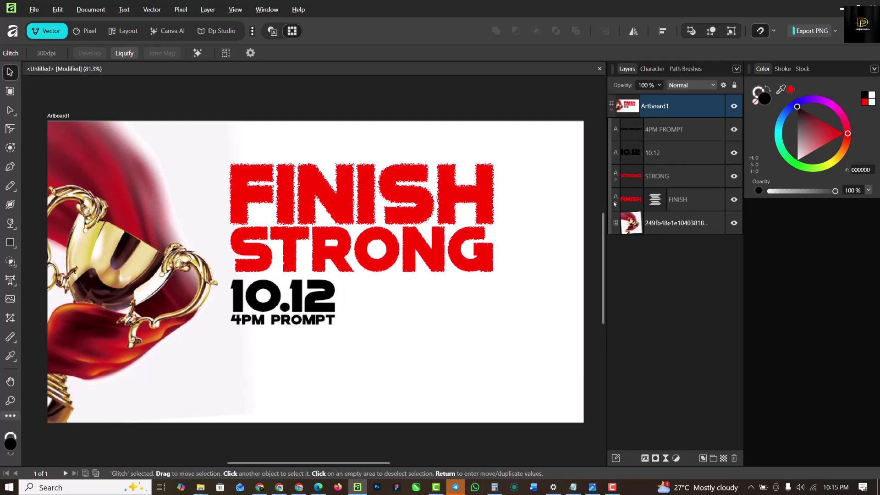
Raise the Glitch strength on the STRONG line to 2%
click(616, 180)
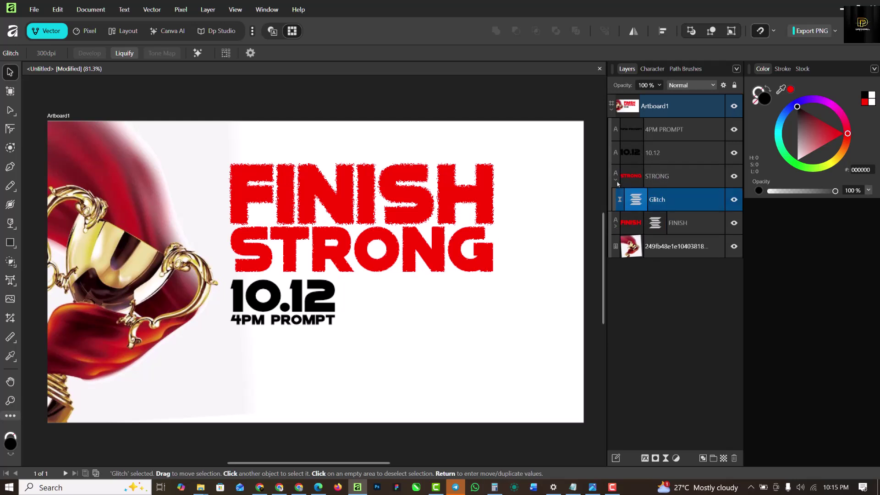
double_click(642, 204)
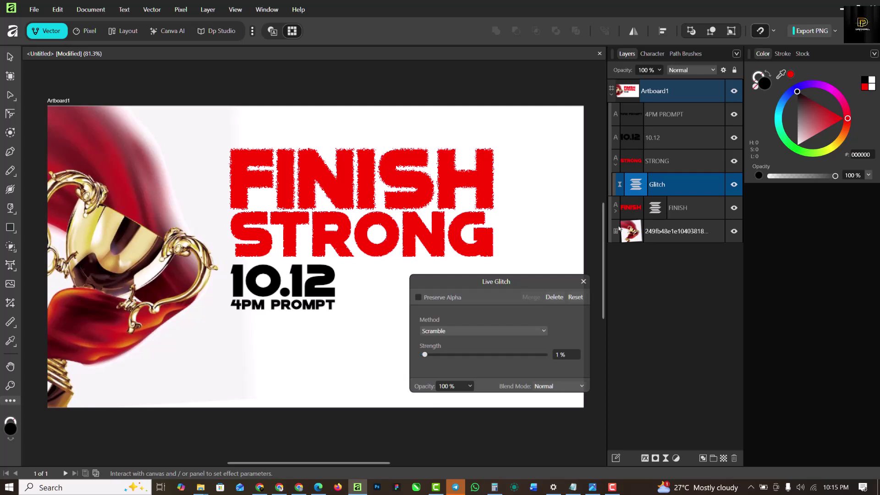
drag(424, 356, 427, 356)
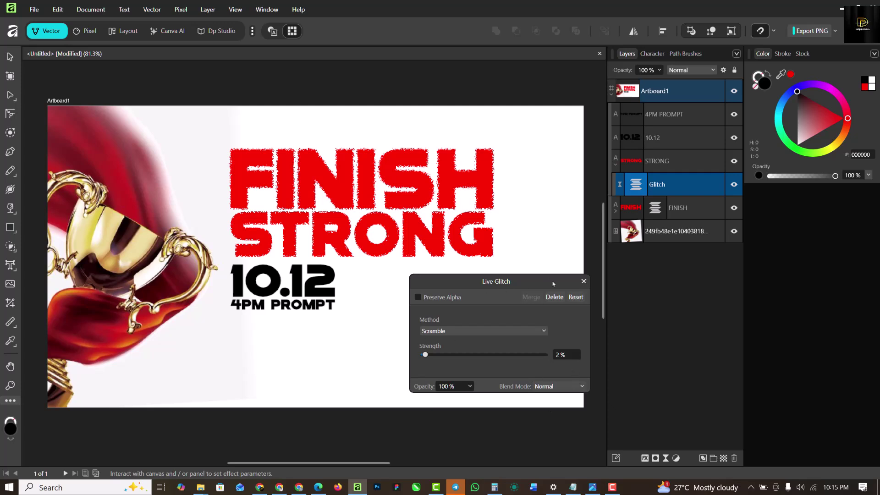
click(584, 281)
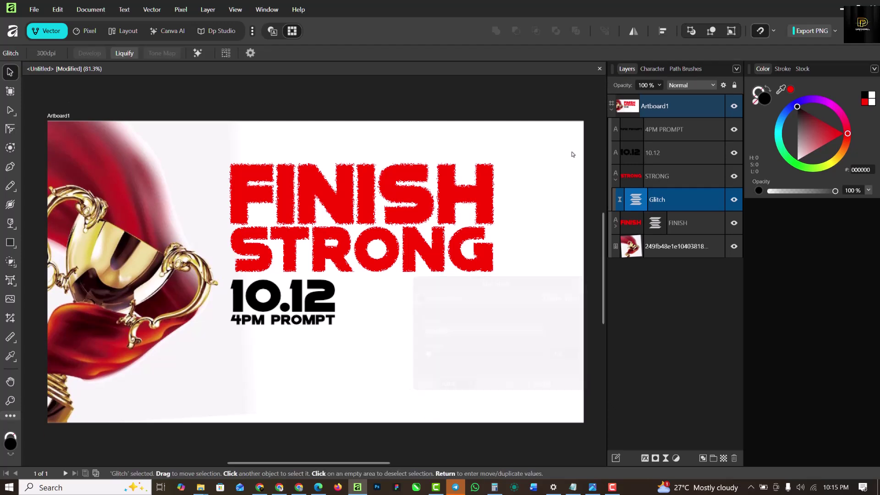
click(615, 180)
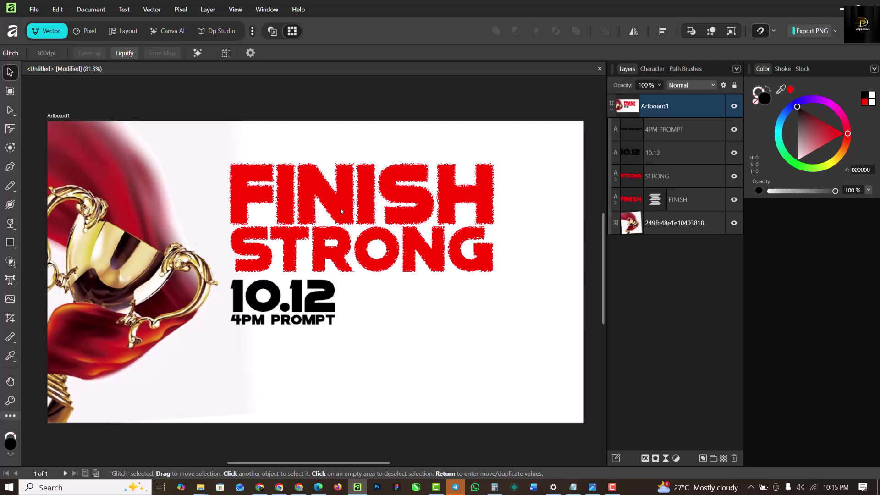
From the FINISH STRONG folder, drag the runner photo into the flyer
scroll(342, 211, down, 3)
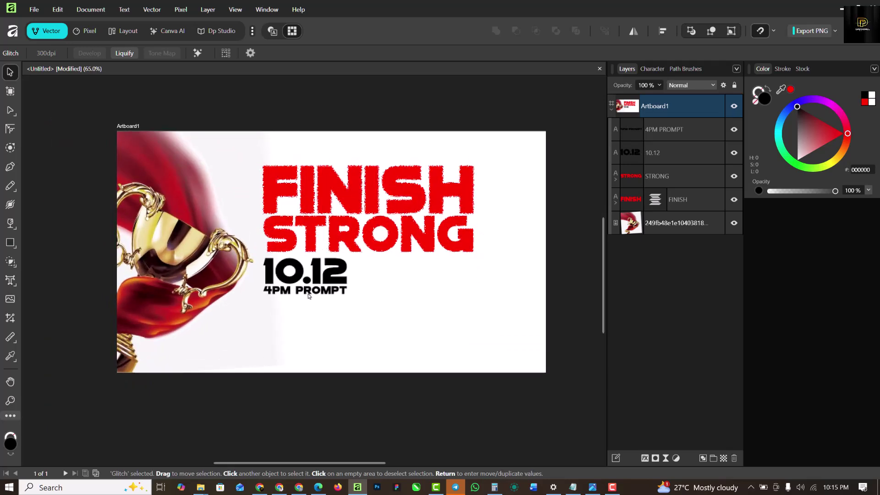
scroll(309, 296, up, 3)
click(303, 292)
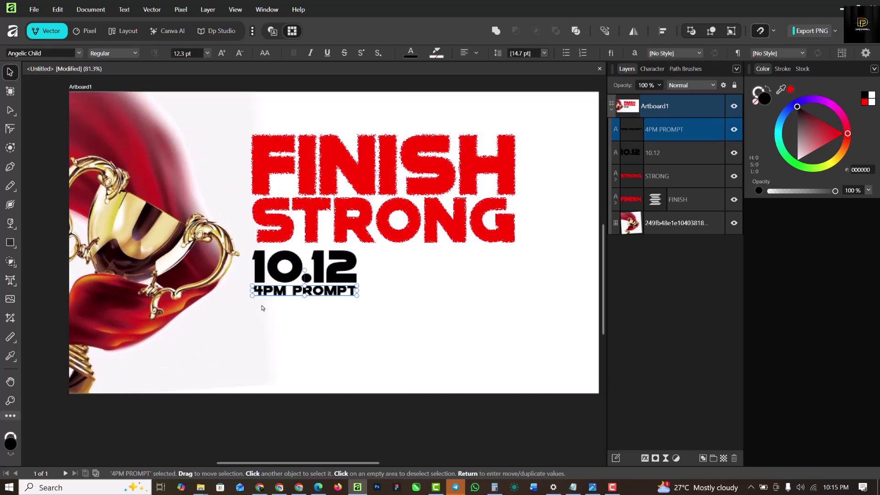
click(391, 264)
scroll(257, 265, down, 1)
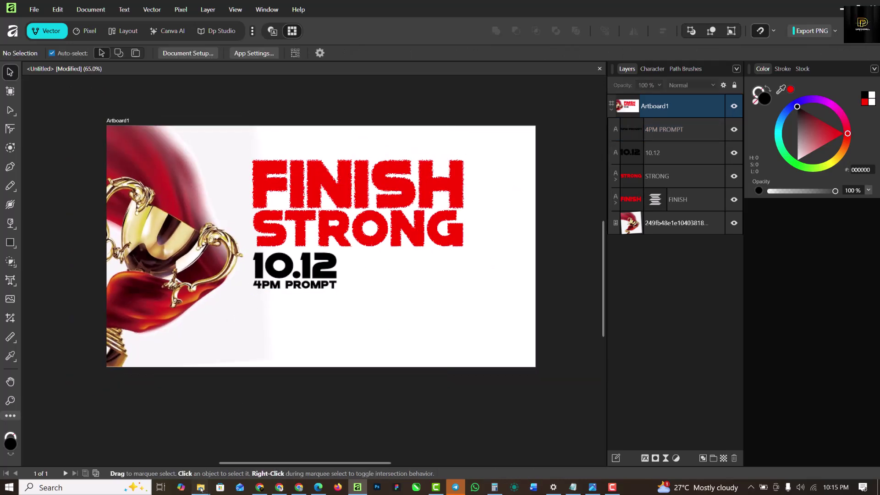
mouse_move(200, 489)
click(233, 443)
click(219, 80)
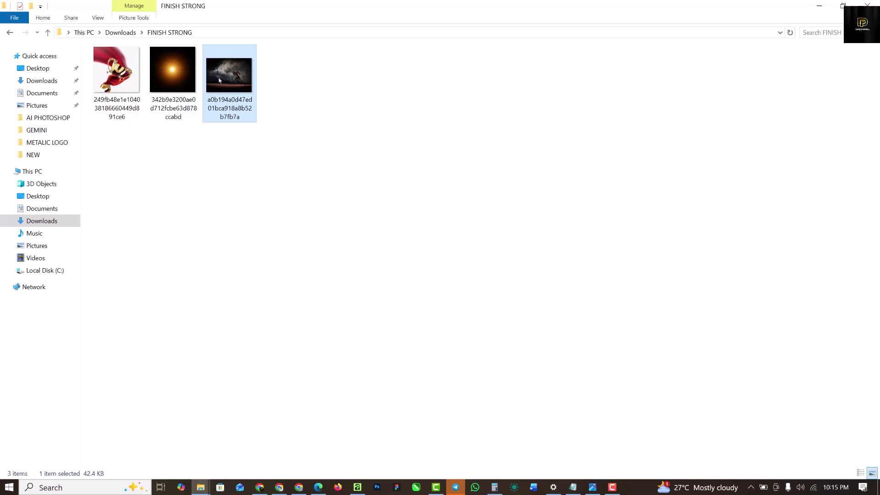
drag(235, 77, 411, 301)
Flip the runner photo horizontally and shift it slightly right beside 10.12
scroll(482, 338, up, 1)
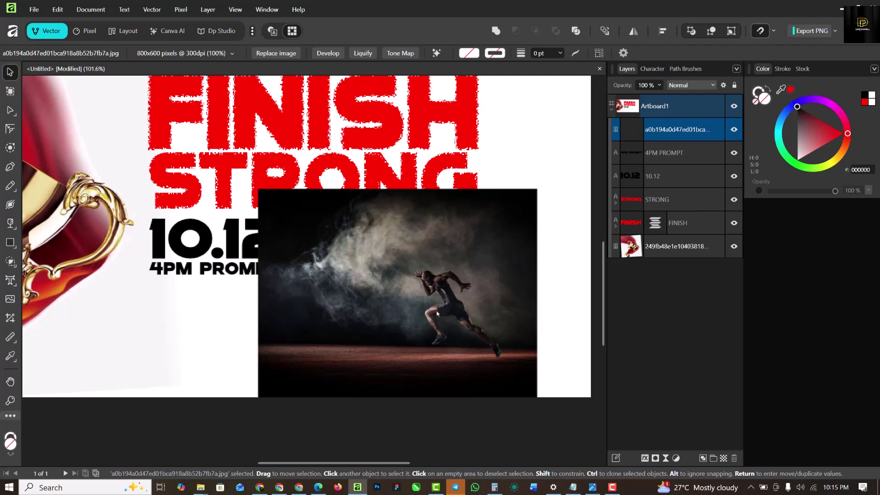
scroll(457, 270, up, 1)
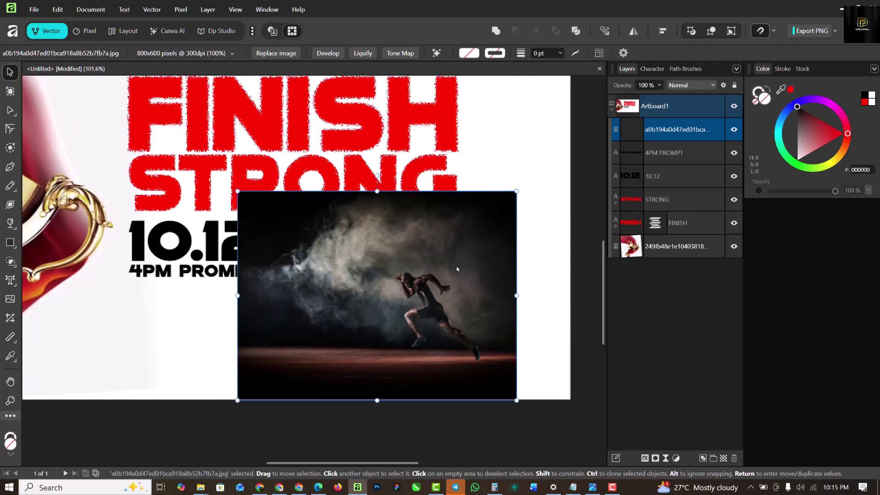
click(630, 33)
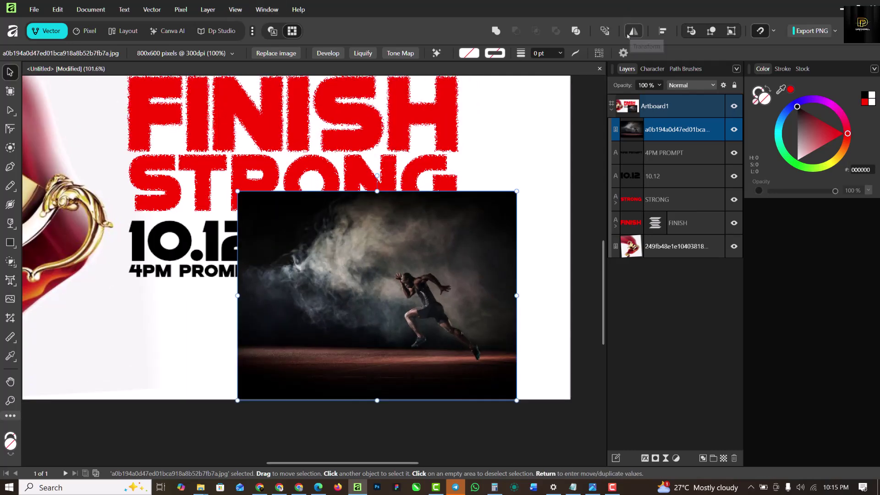
click(656, 48)
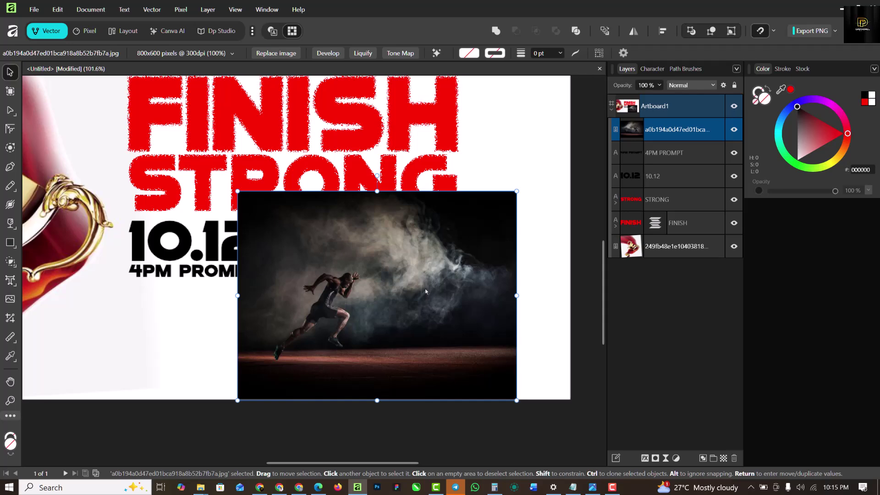
drag(462, 287, 482, 287)
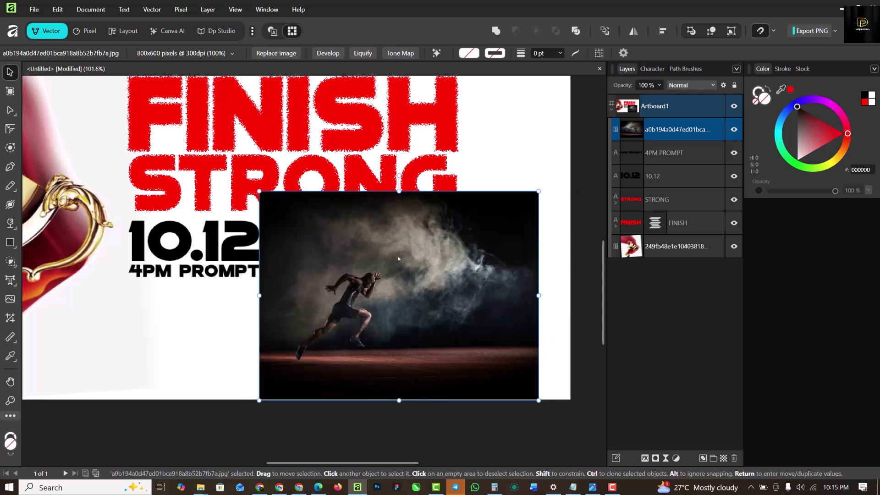
scroll(395, 239, down, 1)
scroll(395, 239, up, 1)
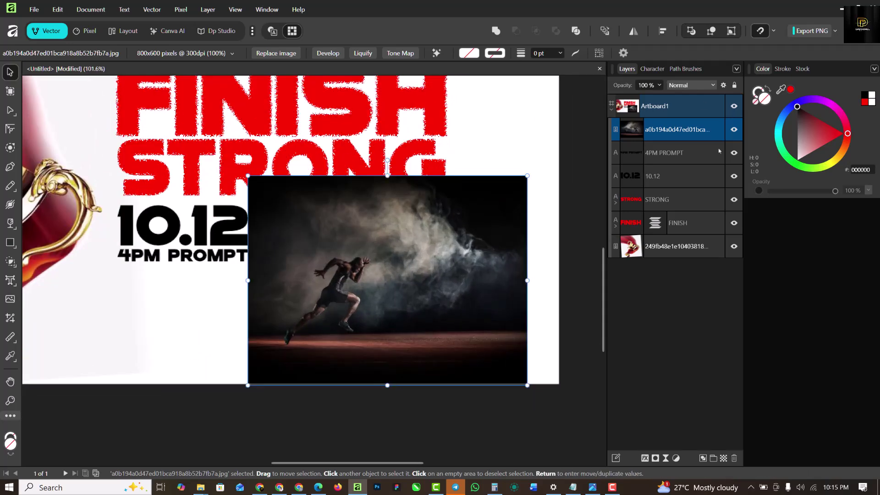
Mask the runner photo and paint its edges with a 542 px brush to fade into white
click(89, 31)
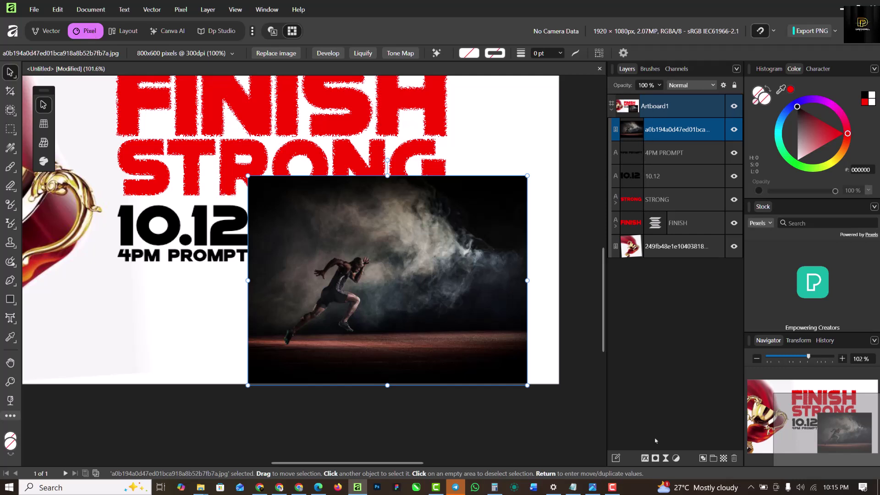
click(656, 459)
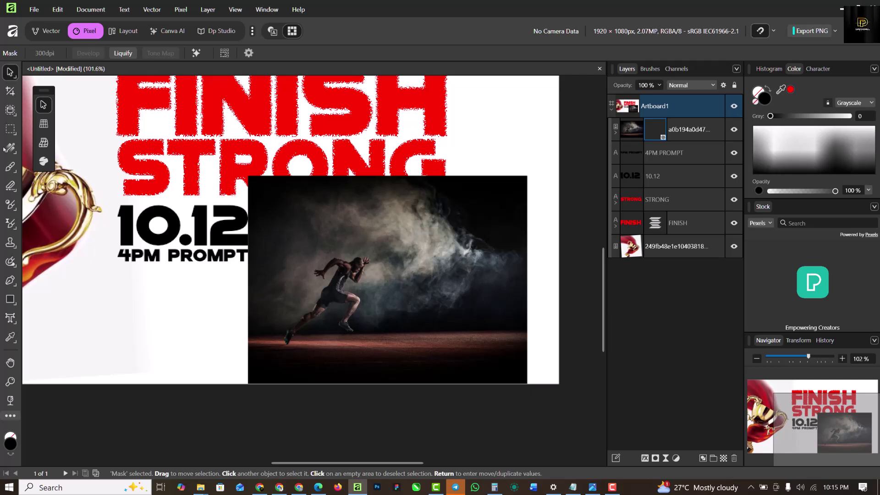
click(10, 167)
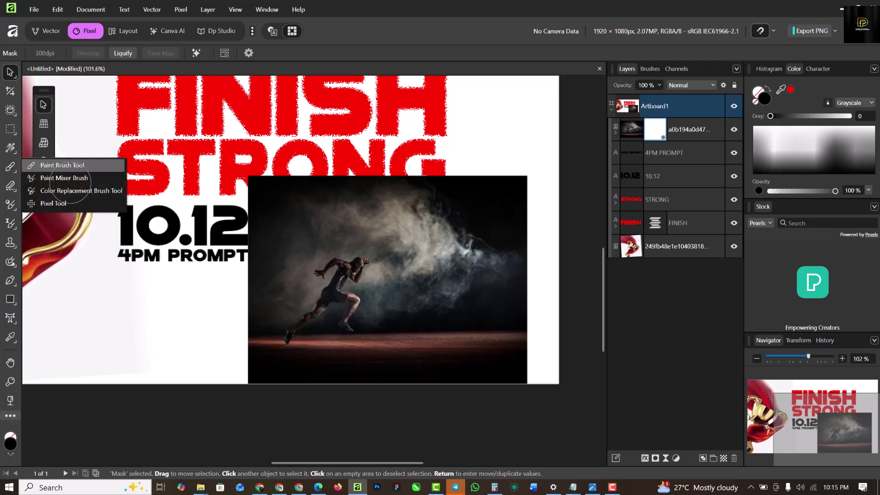
click(62, 165)
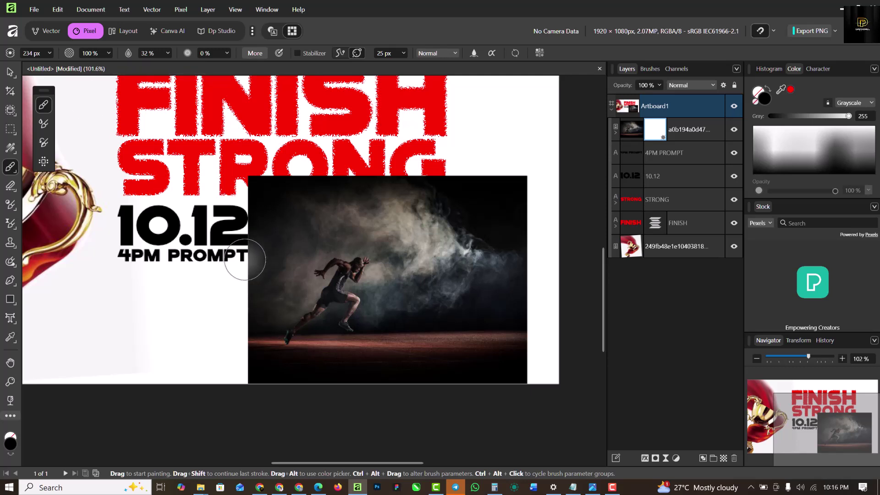
drag(245, 260, 298, 260)
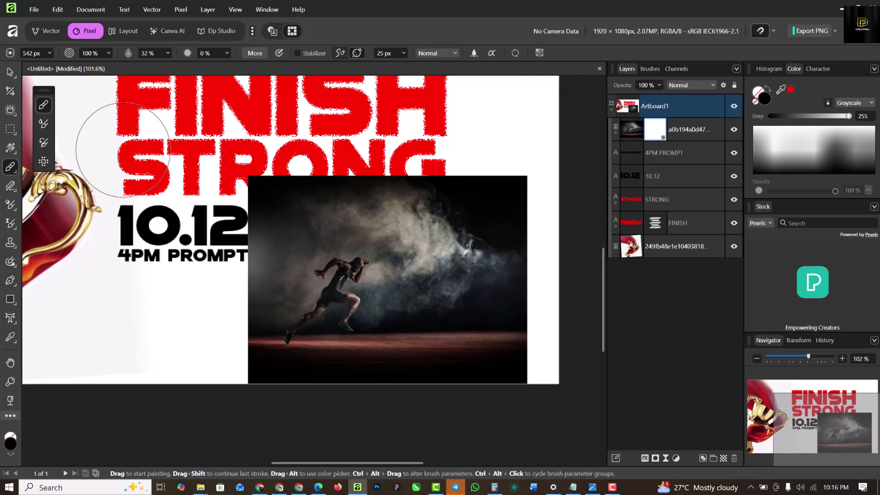
click(53, 53)
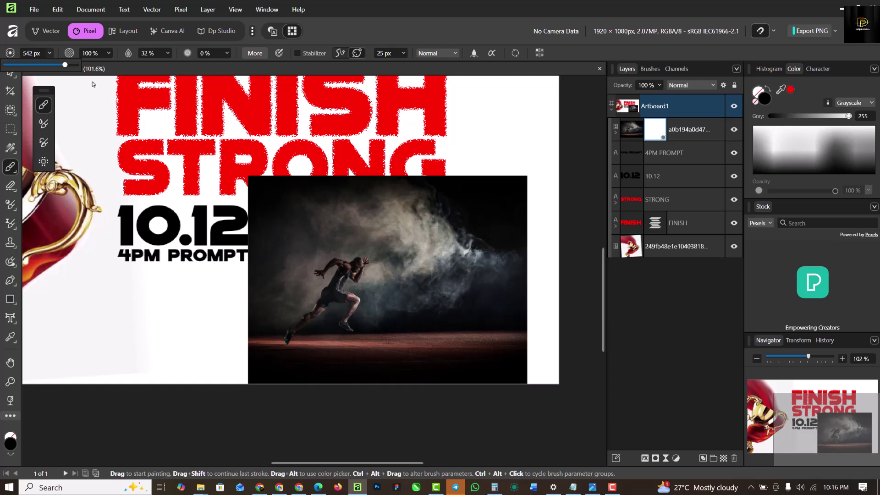
mouse_move(264, 192)
mouse_down()
mouse_move(351, 182)
mouse_move(202, 174)
mouse_move(493, 160)
mouse_move(366, 140)
mouse_move(216, 158)
mouse_move(454, 179)
mouse_move(531, 196)
mouse_move(521, 201)
mouse_move(532, 351)
mouse_move(509, 111)
mouse_move(527, 408)
mouse_move(546, 385)
mouse_move(395, 409)
mouse_move(216, 422)
mouse_move(497, 422)
mouse_move(432, 412)
mouse_move(570, 403)
mouse_move(221, 403)
mouse_move(253, 275)
mouse_move(220, 197)
mouse_move(216, 402)
mouse_move(206, 419)
mouse_move(205, 312)
mouse_up()
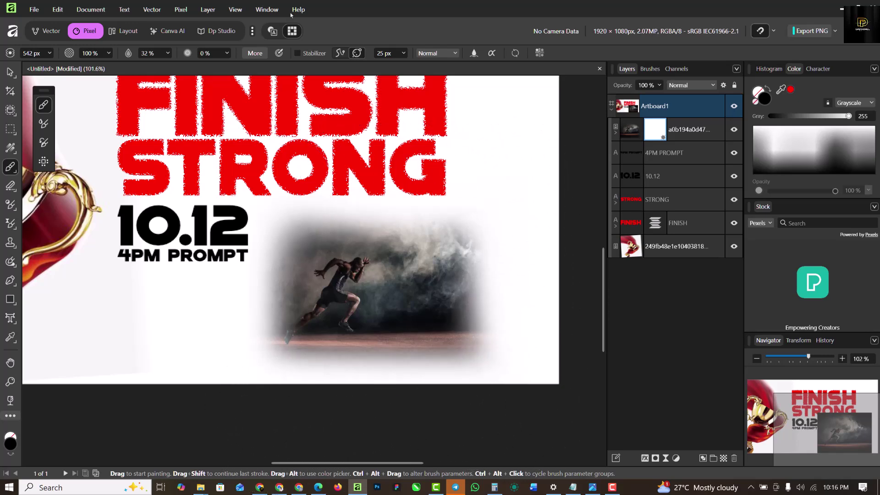
Nudge the runner photo slightly right and down beside the date
key(v)
key(ctrl+0)
scroll(362, 295, up, 2)
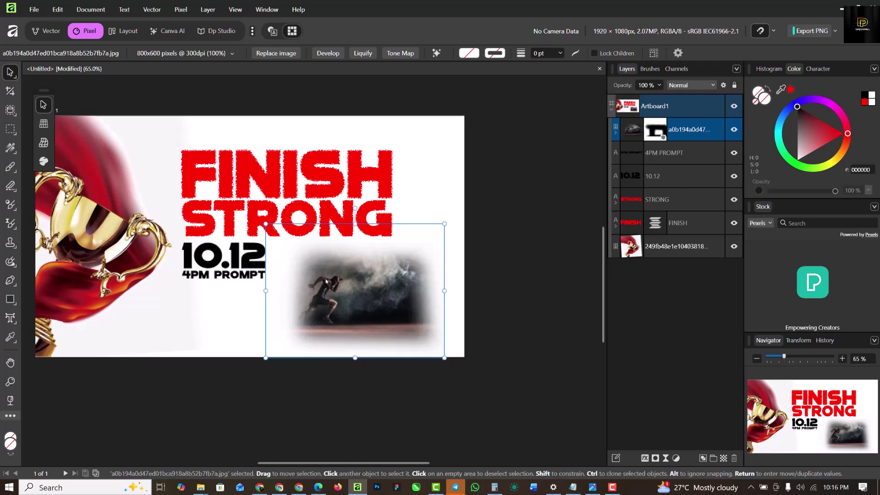
mouse_move(326, 281)
mouse_down()
mouse_move(364, 288)
mouse_move(342, 288)
mouse_up()
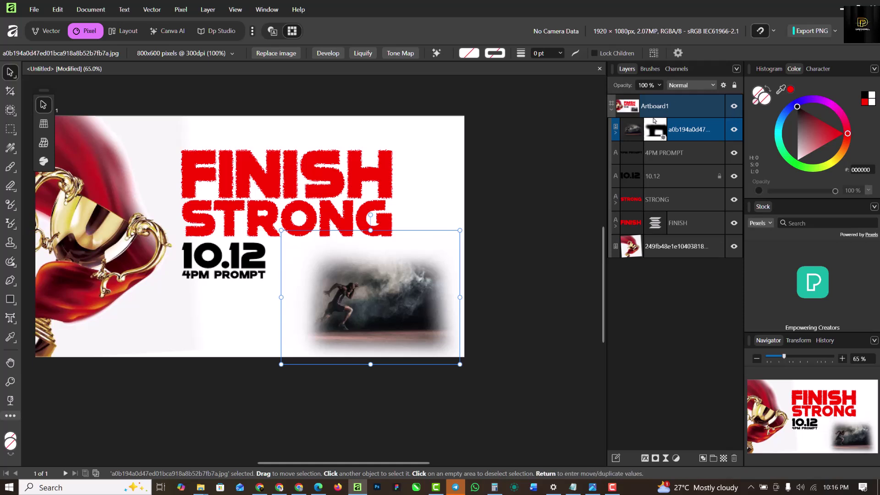
Add a red Recolor adjustment with raised Lightness, clipped to the runner photo only
click(676, 461)
click(708, 198)
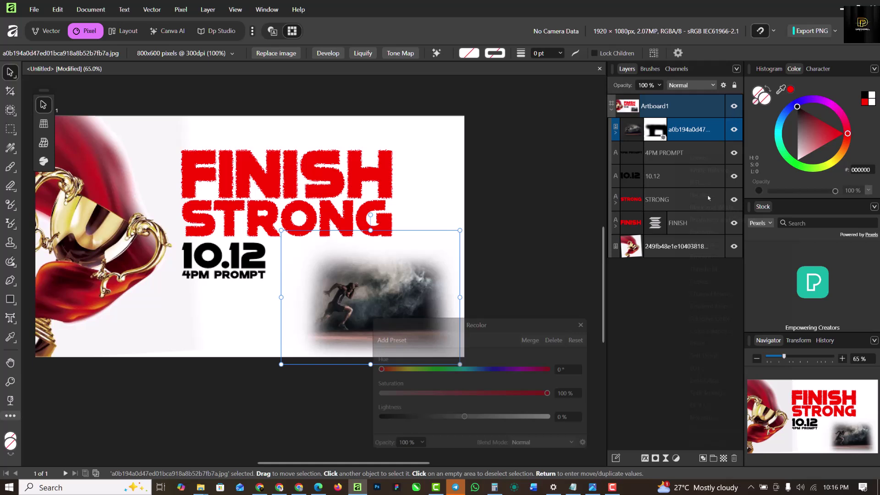
drag(430, 324, 647, 229)
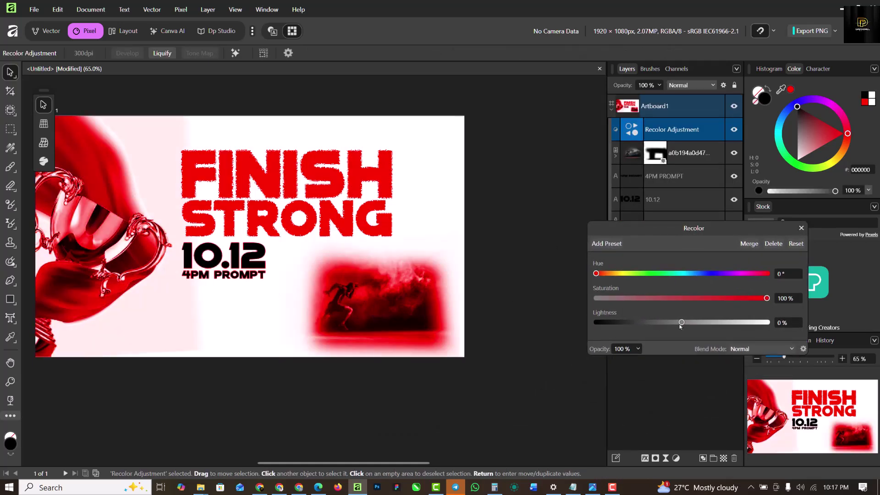
mouse_move(691, 325)
mouse_down()
mouse_move(705, 326)
mouse_move(687, 324)
mouse_up()
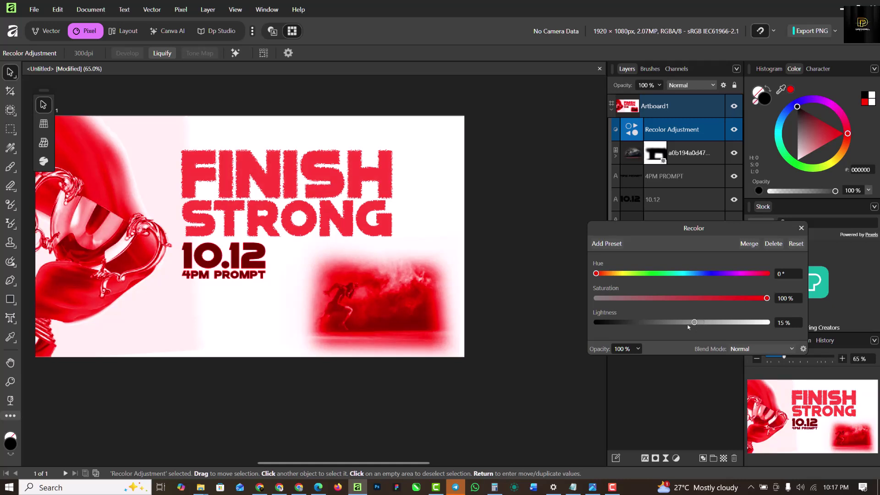
click(801, 229)
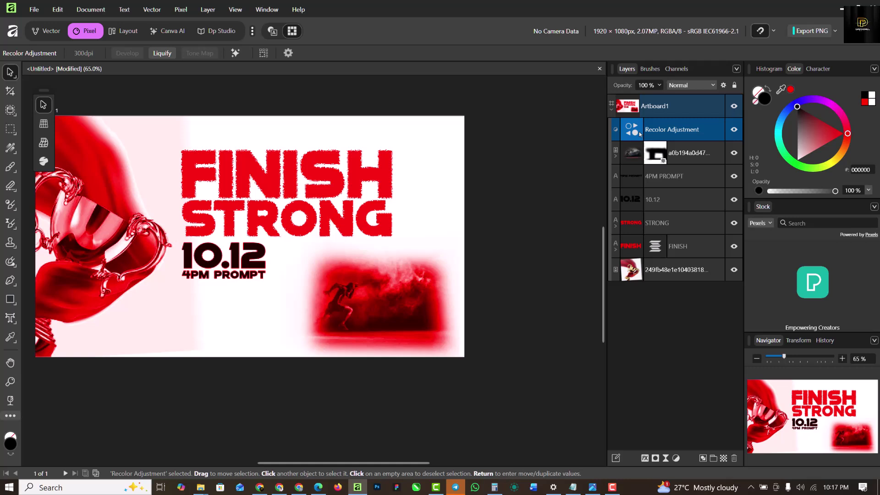
drag(656, 130, 639, 155)
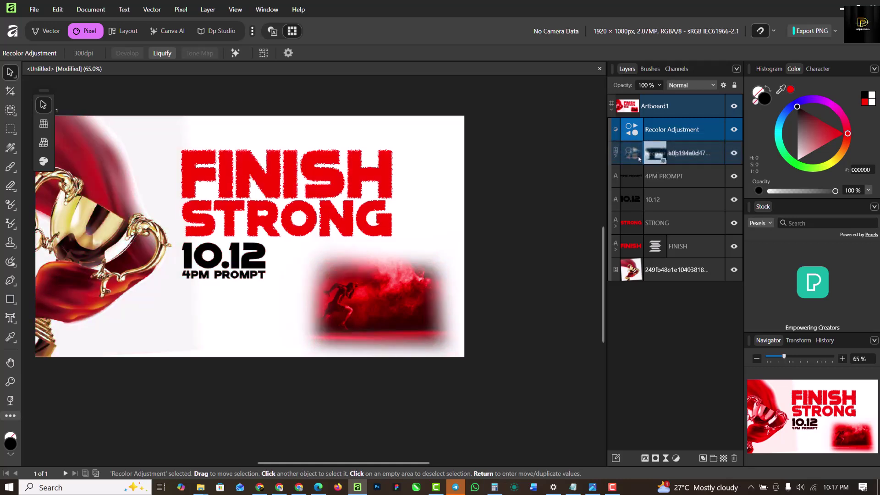
Fade the runner image to about 57% opacity and enlarge it
click(416, 306)
click(660, 85)
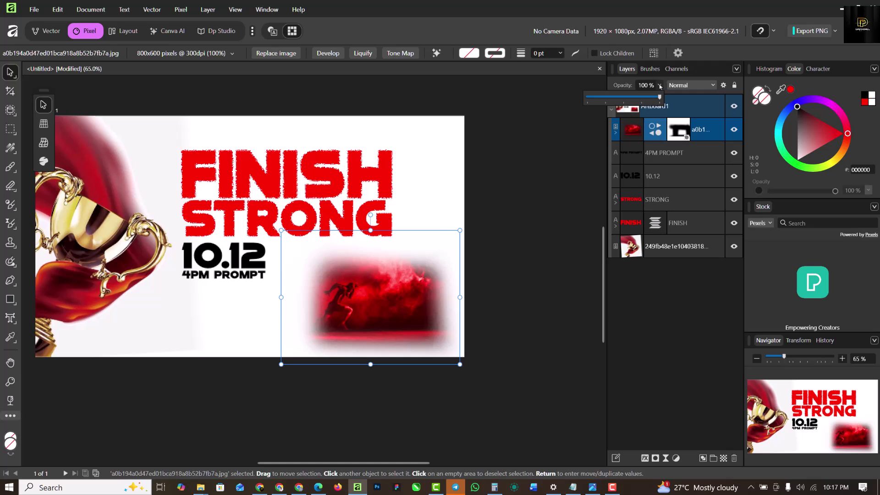
drag(660, 97, 629, 99)
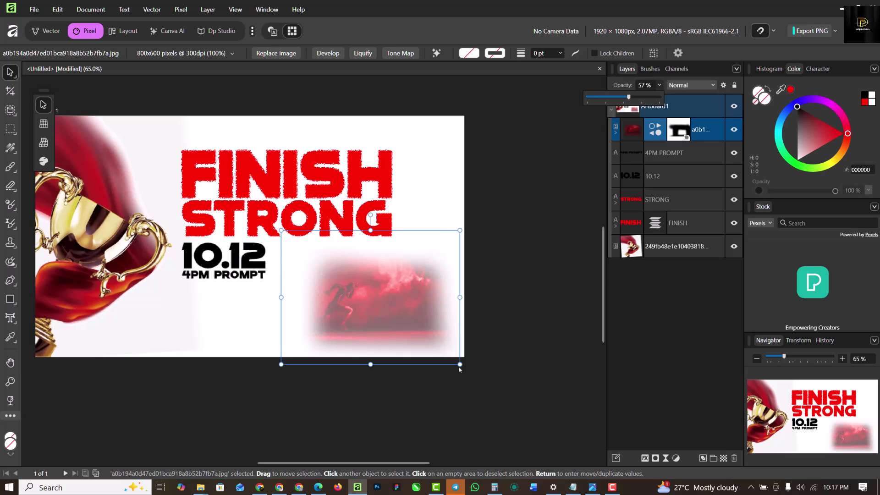
drag(460, 367, 515, 403)
mouse_move(450, 324)
mouse_down()
mouse_move(457, 297)
mouse_move(449, 324)
mouse_up()
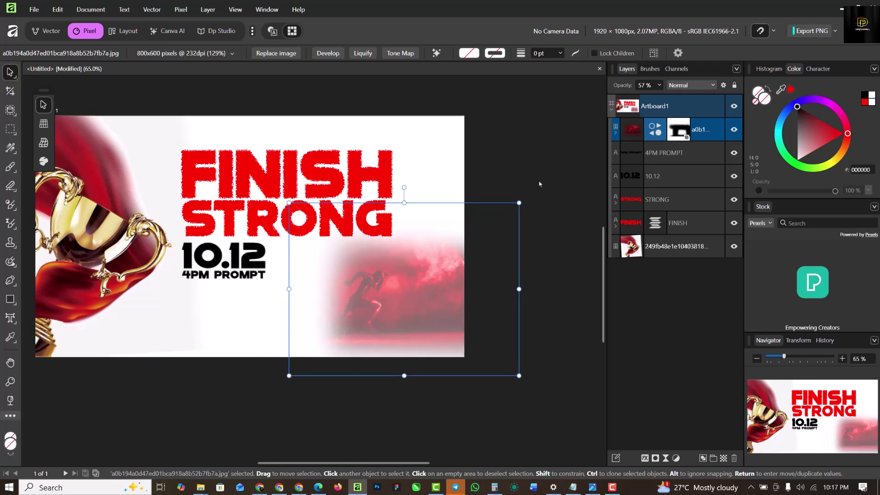
Readjust the runner image's opacity, settling on 54%
click(615, 135)
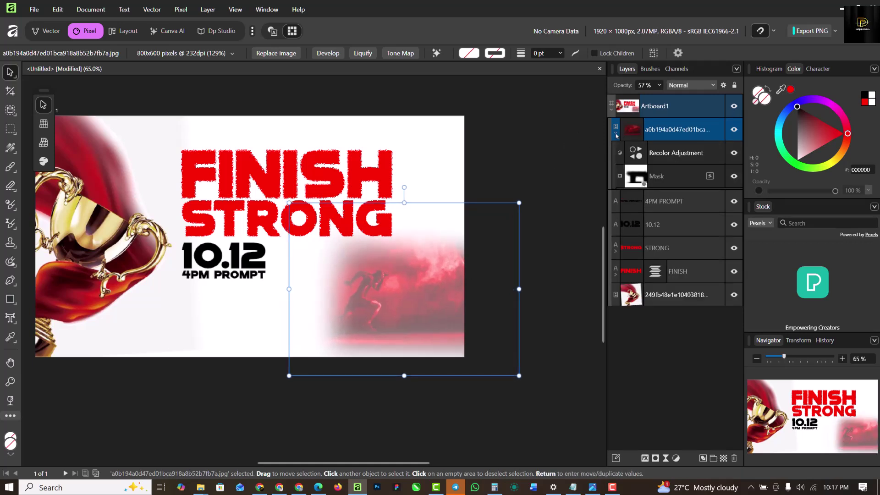
click(616, 134)
click(659, 85)
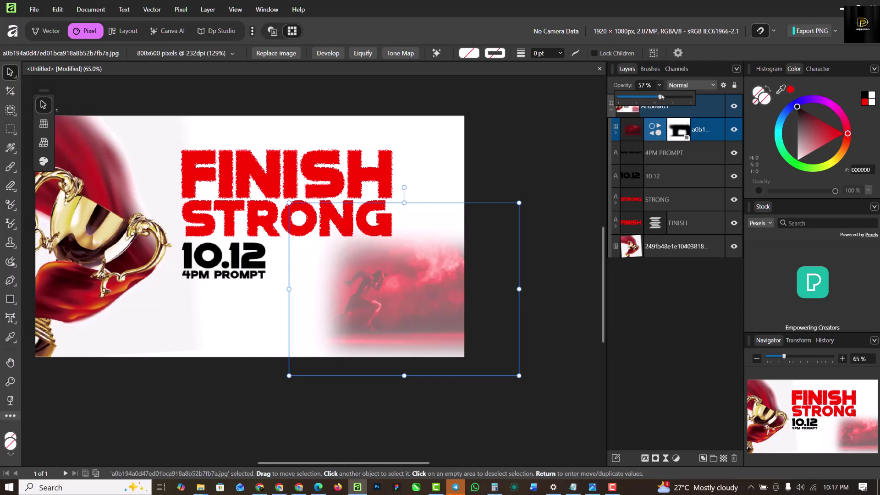
drag(661, 97, 674, 101)
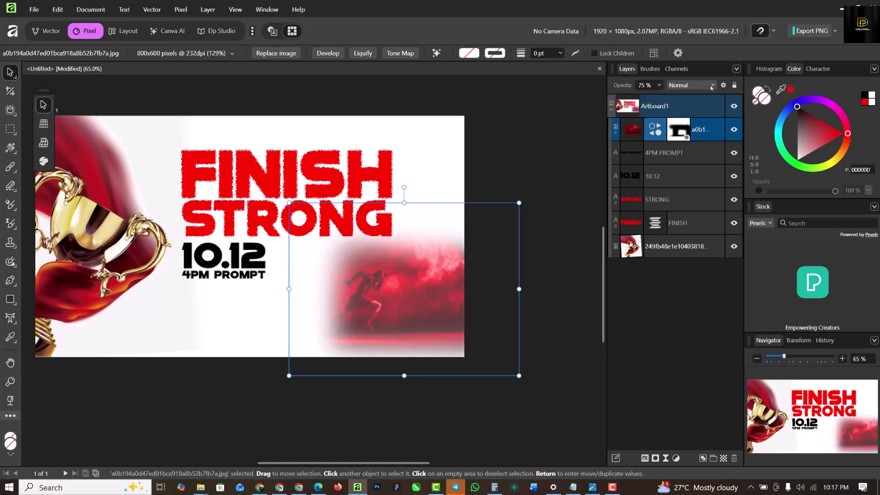
click(660, 85)
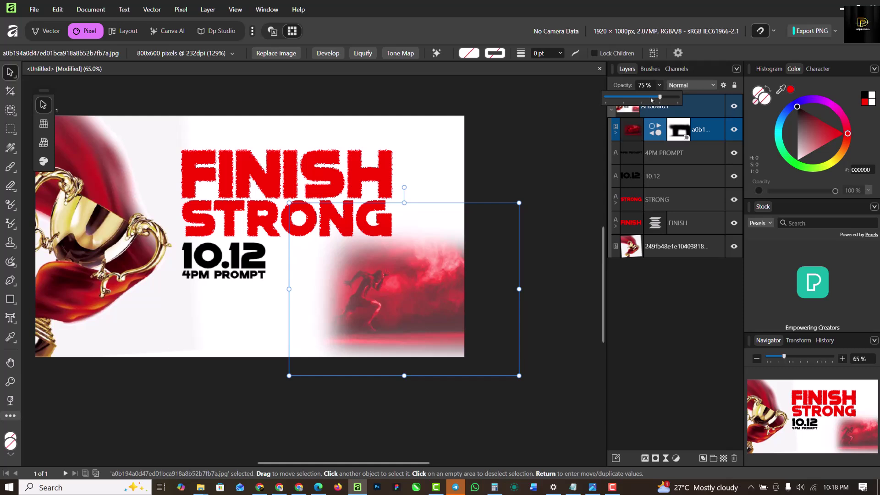
mouse_move(660, 98)
mouse_down()
mouse_move(670, 98)
mouse_move(645, 105)
mouse_up()
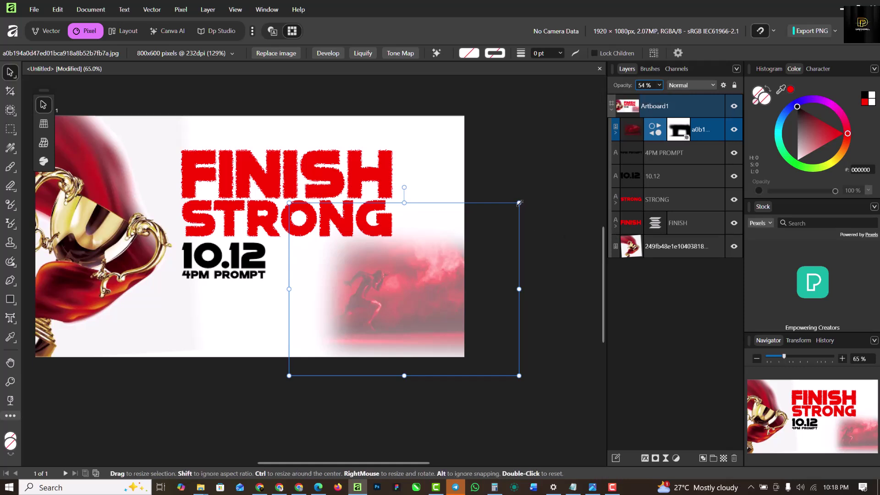
Enlarge the runner image from its top-right corner and shift it toward the right edge
drag(521, 204, 540, 189)
drag(469, 264, 485, 260)
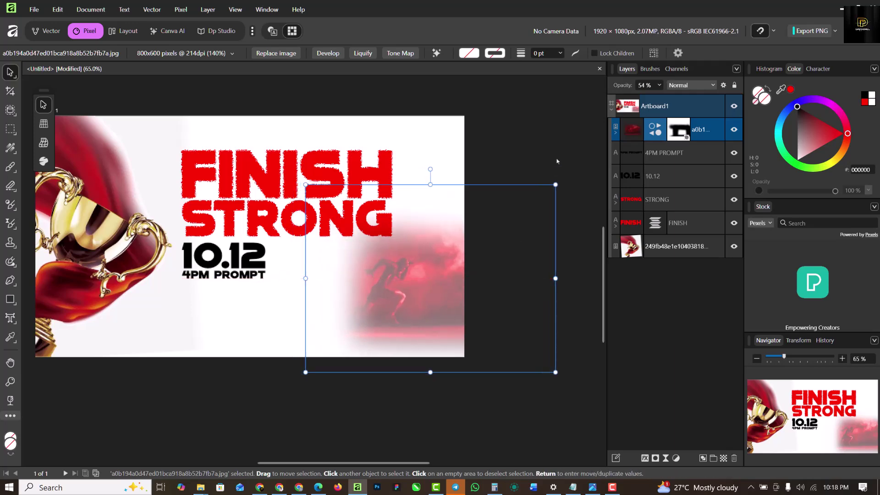
key(ctrl+d)
key(ctrl+0)
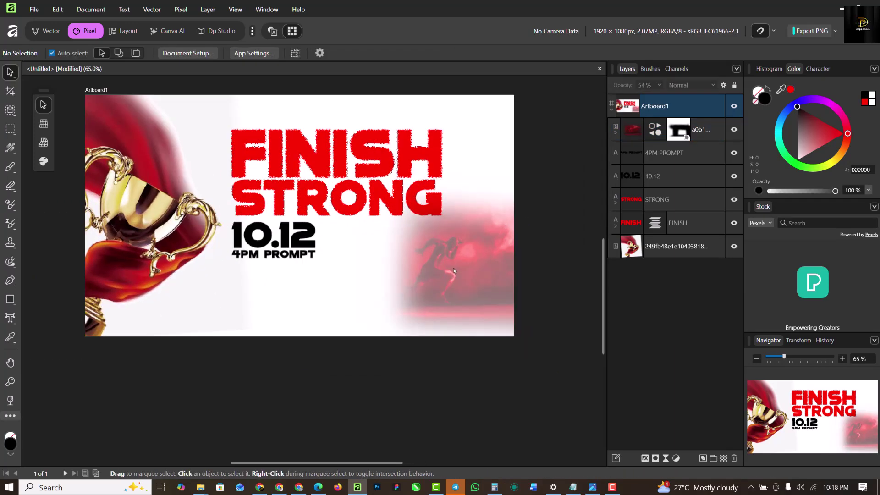
click(457, 273)
drag(458, 273, 443, 274)
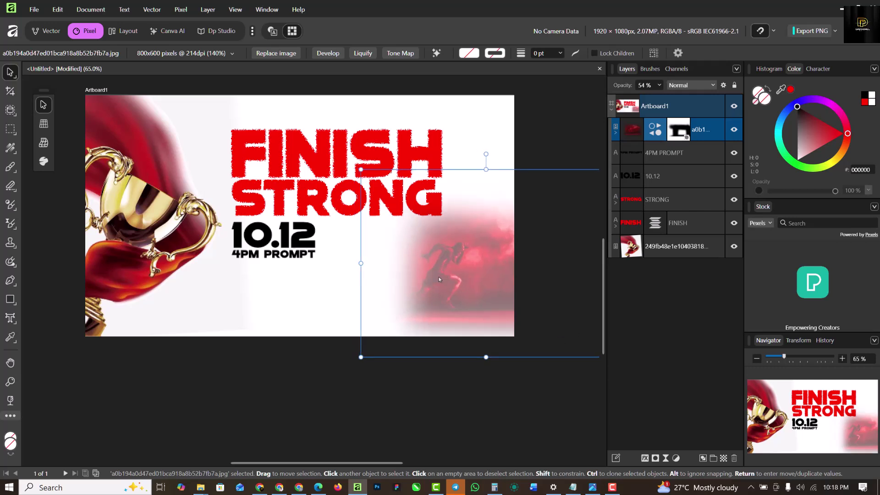
click(245, 228)
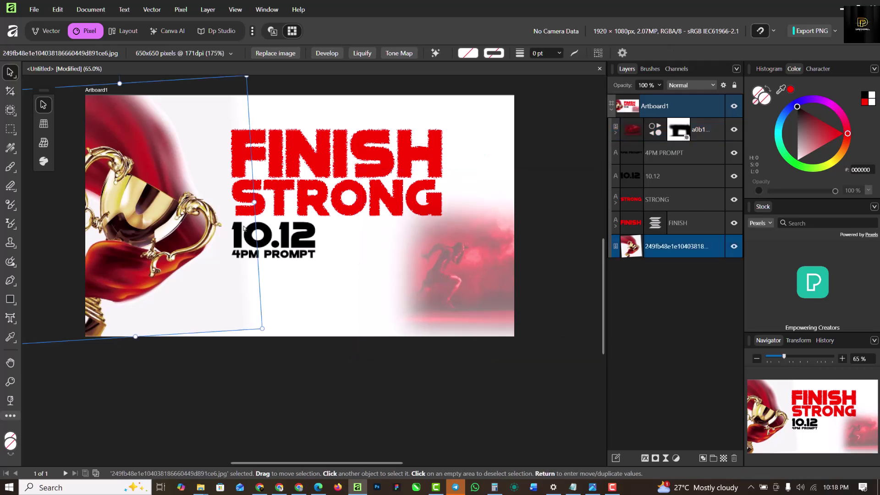
click(380, 281)
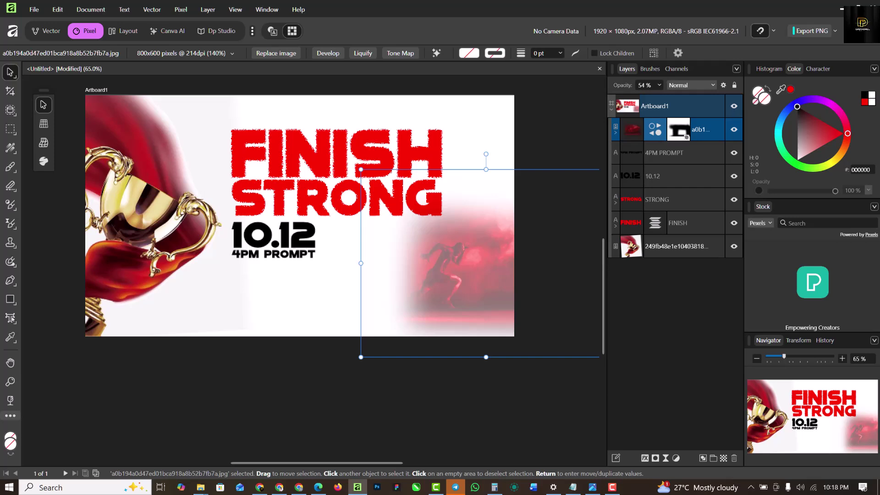
In the Vector persona, draw a frame text box beside the 10.12 date
click(43, 33)
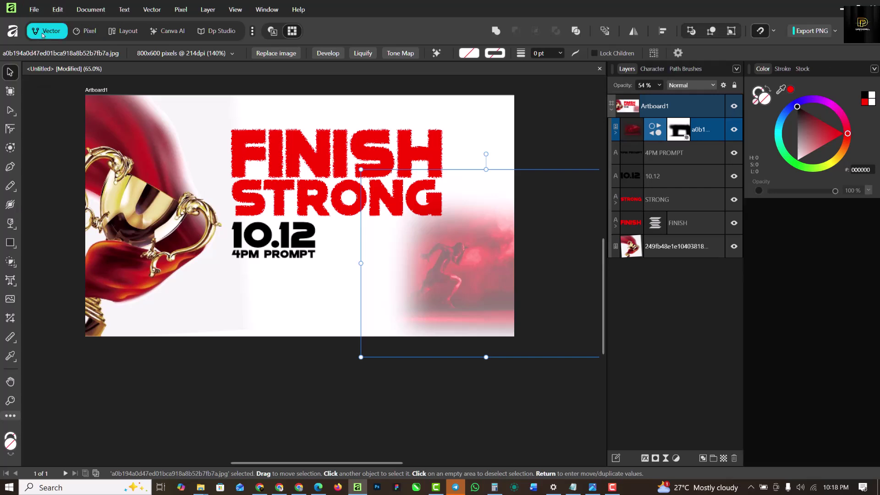
click(180, 105)
click(10, 280)
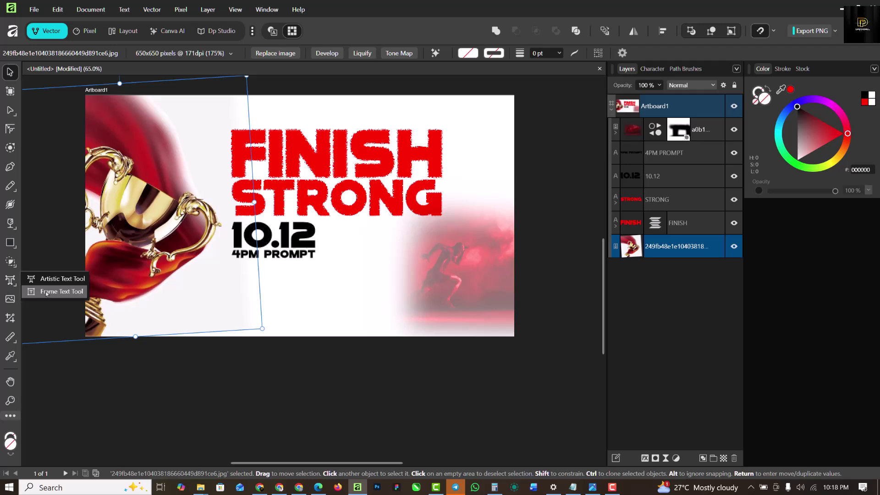
click(46, 292)
drag(326, 227, 439, 273)
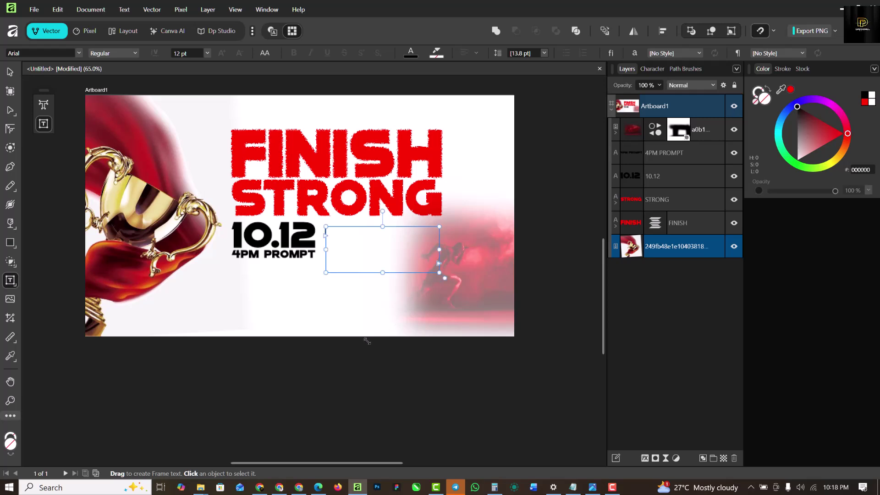
Copy the venue address line from the Notepad notes
click(573, 487)
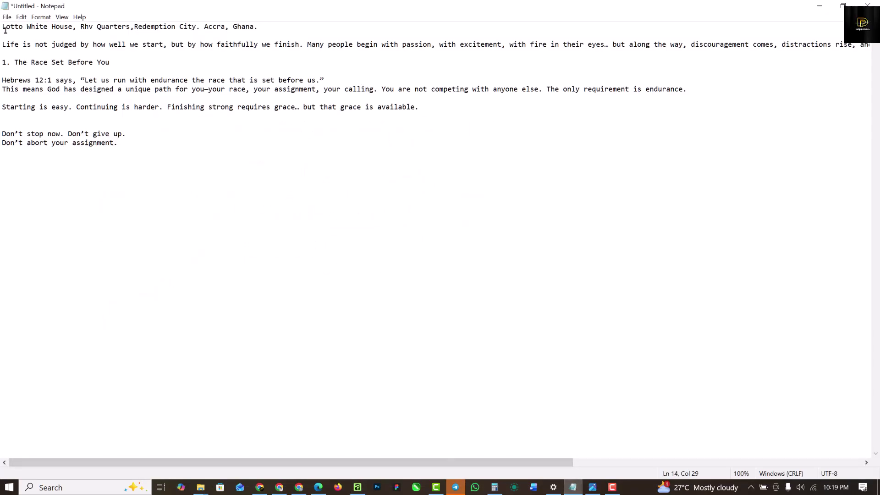
drag(2, 28, 142, 34)
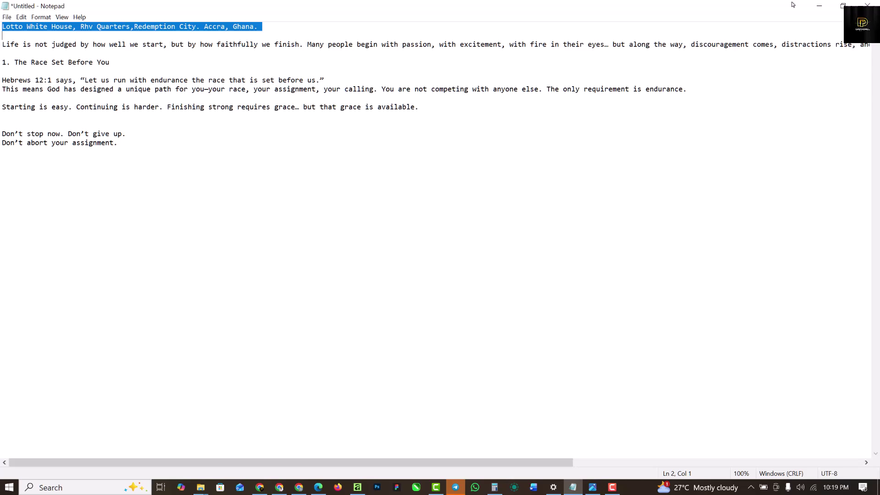
key(alt+Tab)
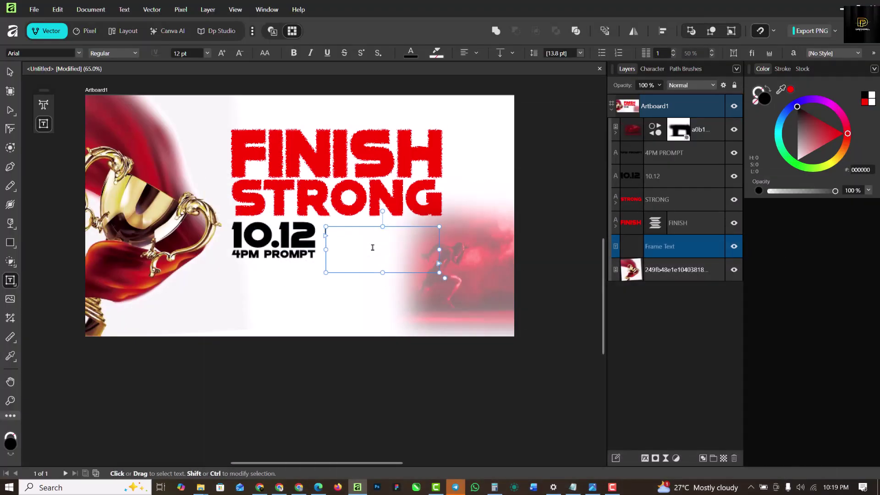
Paste the address and resize its frame so it wraps onto three lines ending with Accra, Ghana
key(ctrl+v)
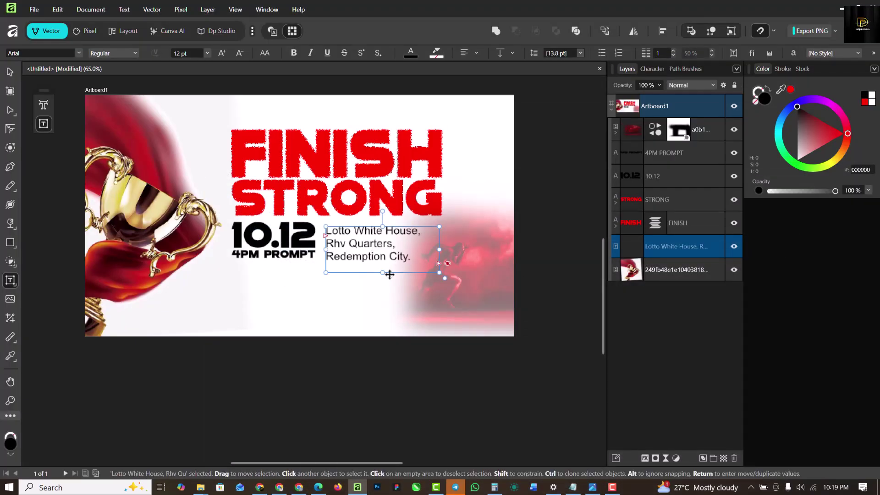
drag(383, 272, 385, 291)
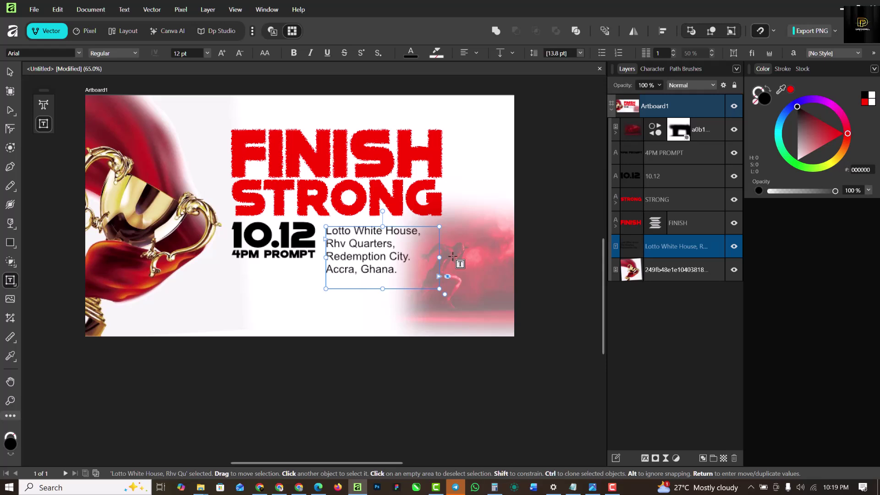
drag(448, 258, 451, 257)
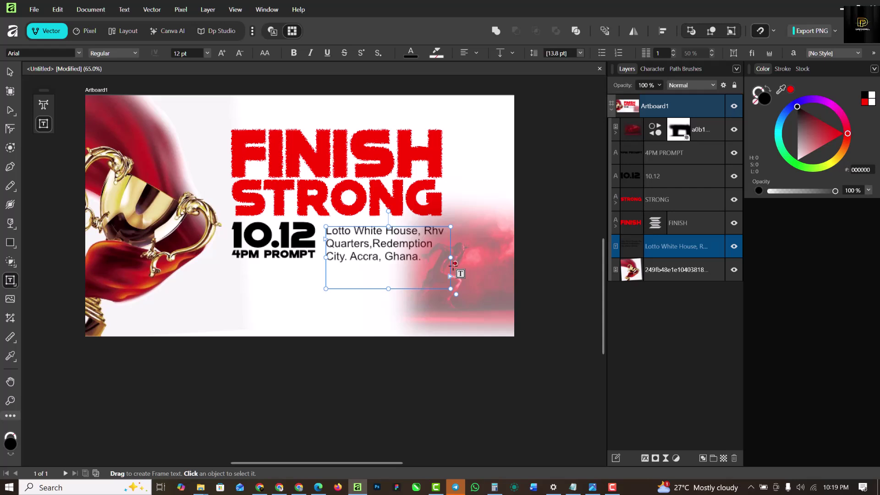
mouse_move(451, 258)
mouse_down()
mouse_move(443, 258)
mouse_move(457, 257)
mouse_up()
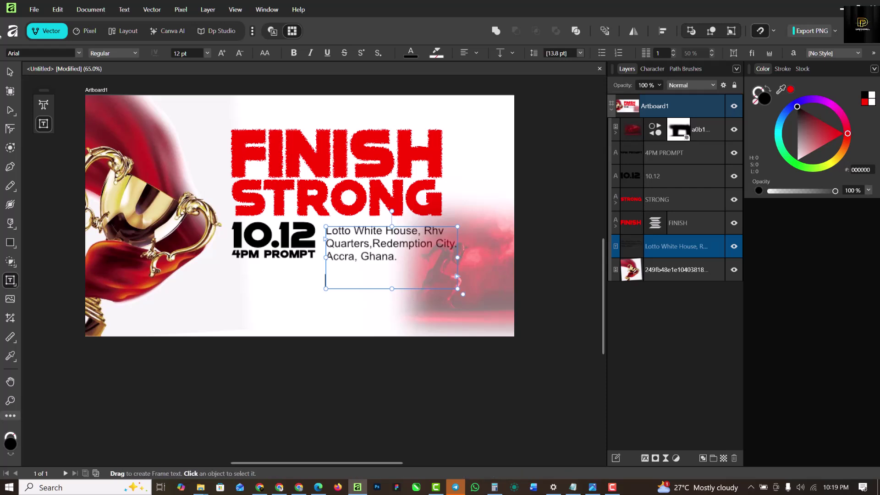
key(Escape)
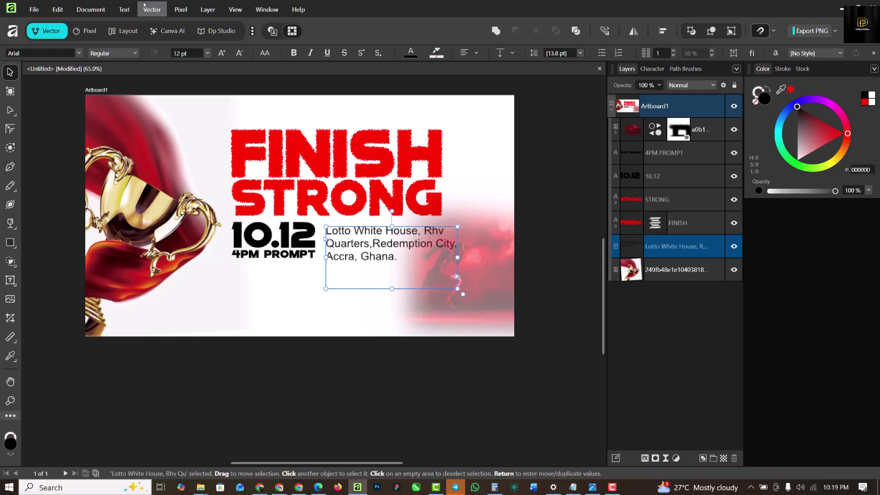
click(237, 13)
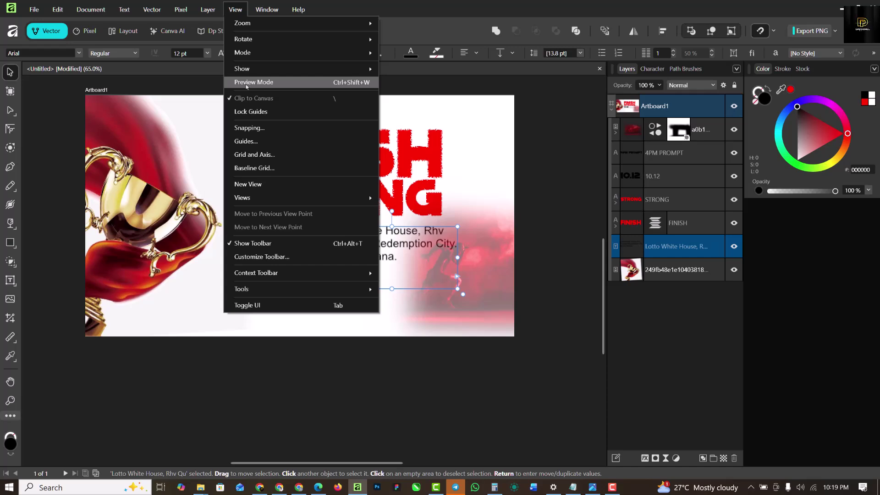
Select the address frame and scale its text down to 9.4 pt
click(247, 84)
click(258, 299)
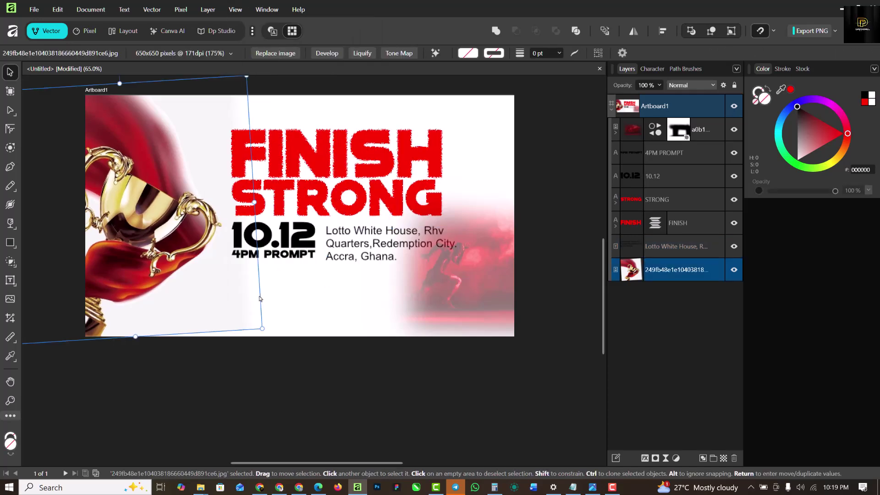
click(375, 307)
key(Escape)
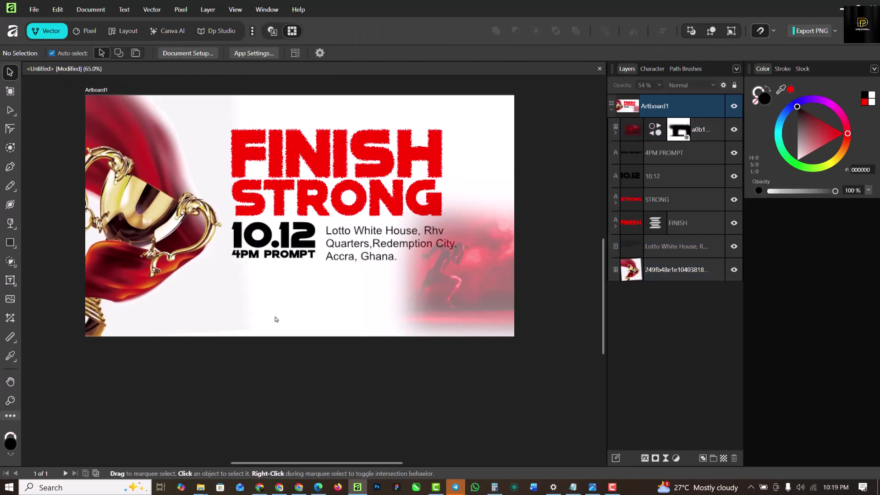
click(396, 232)
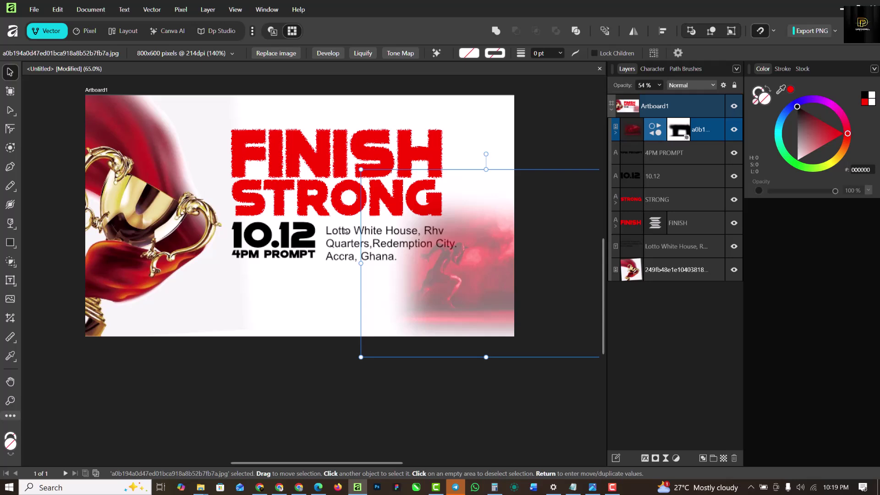
click(457, 285)
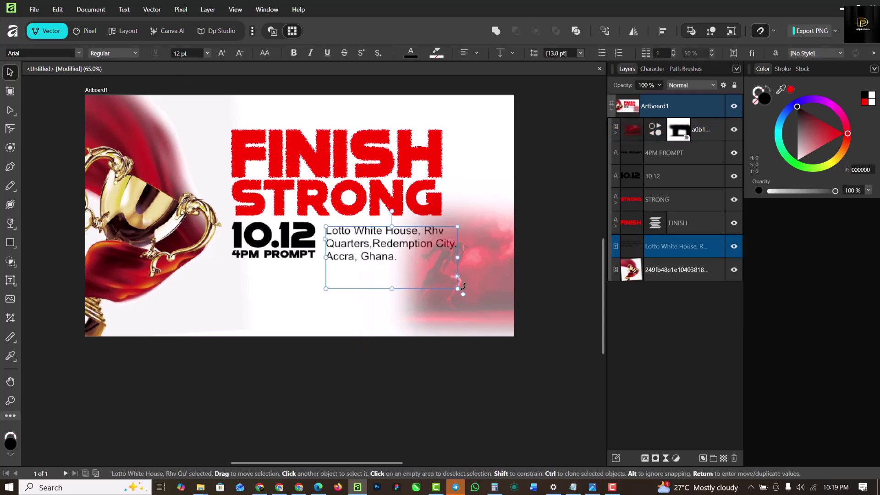
drag(455, 288, 379, 271)
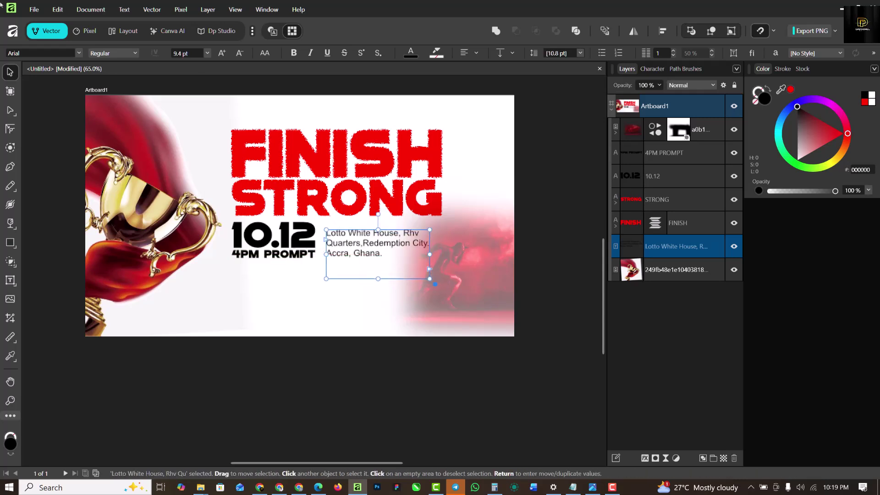
Change the address font to Vastago Grotesk SemiBold from the Favorites list
click(78, 53)
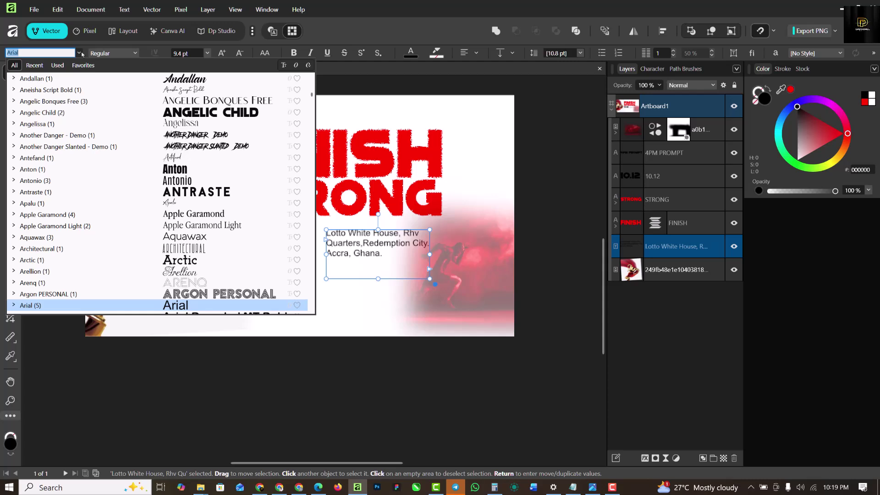
click(35, 65)
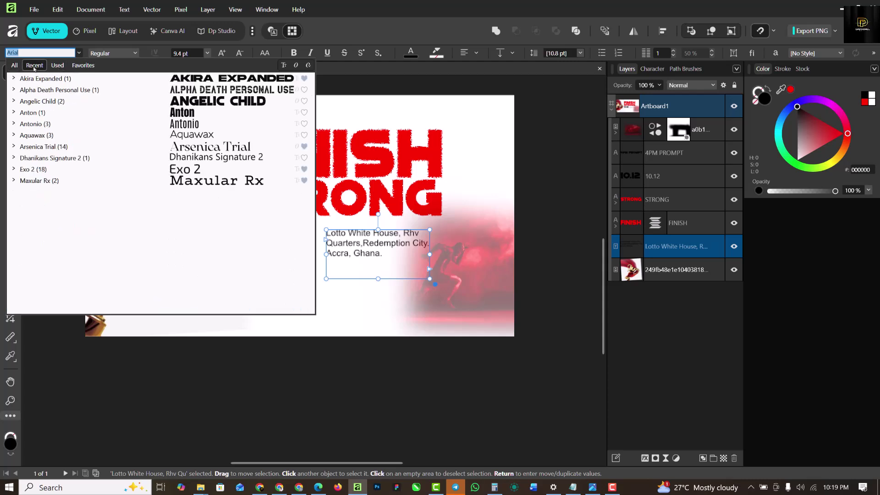
click(83, 65)
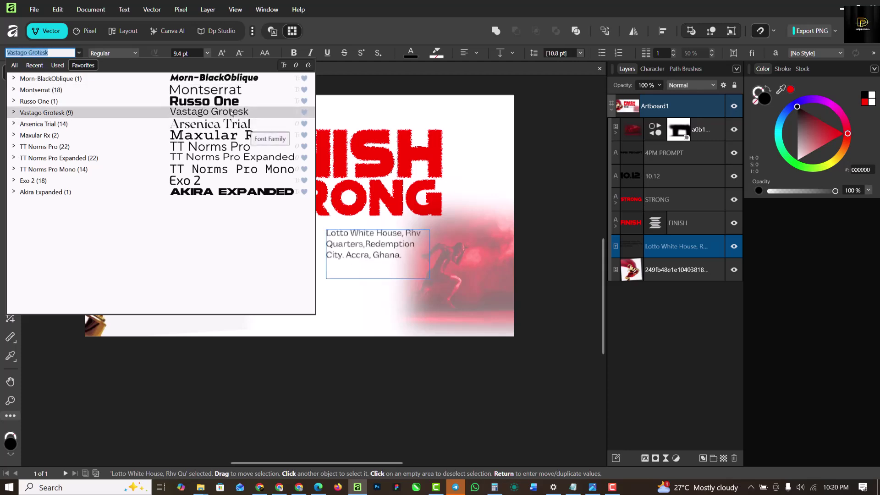
click(13, 113)
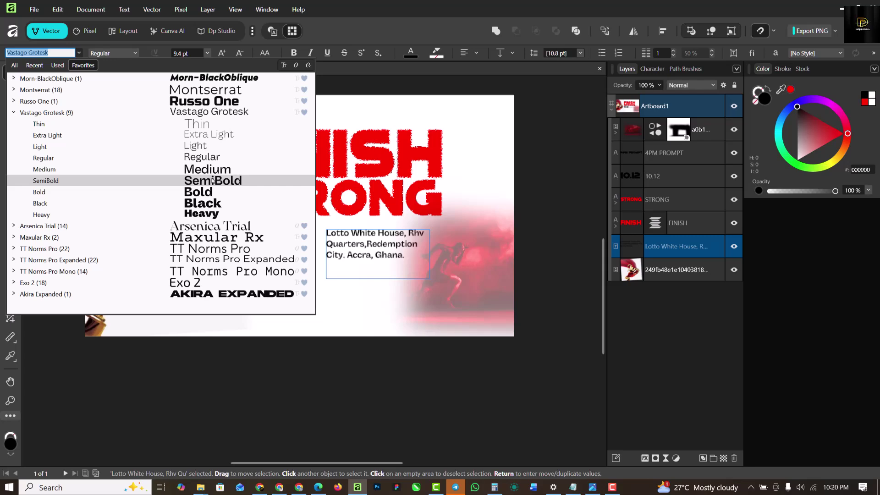
click(124, 181)
click(392, 330)
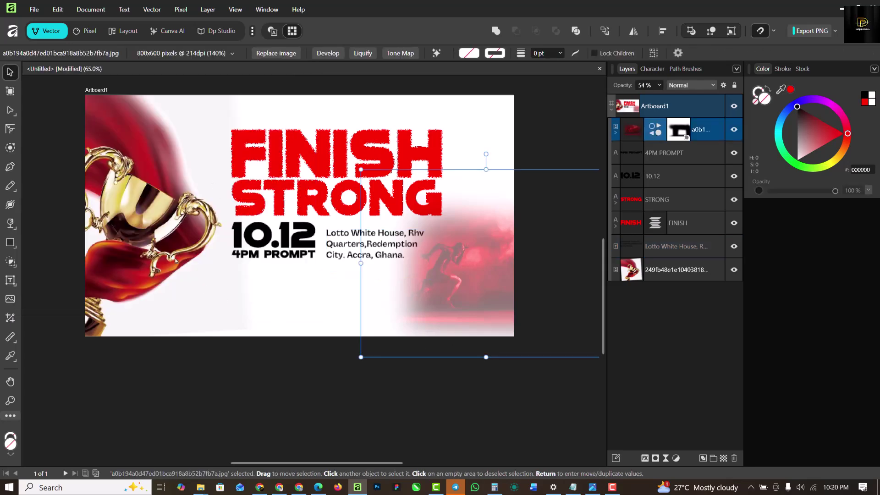
click(241, 358)
Lower the 10.12 and 4PM PROMPT texts slightly, then nudge the address frame down
scroll(322, 248, up, 4)
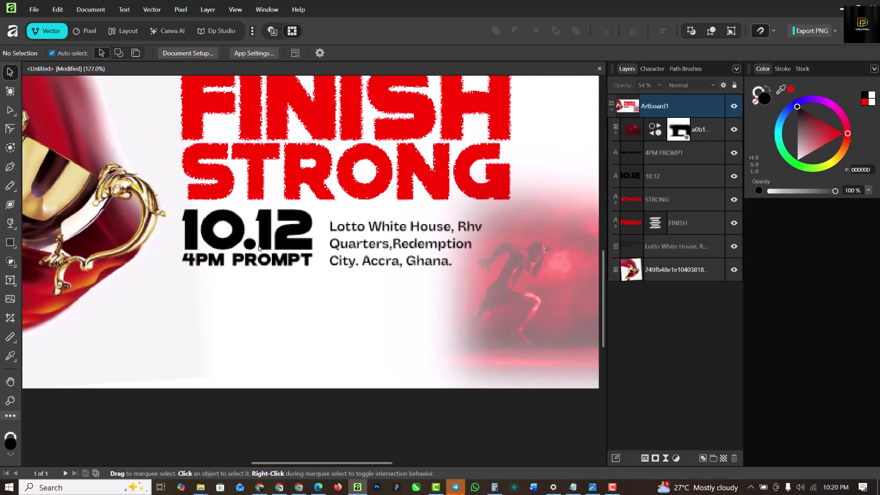
click(283, 238)
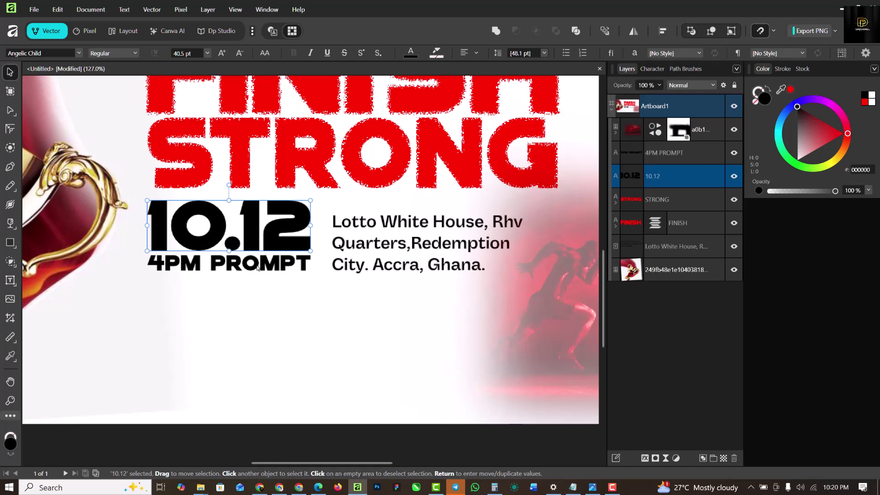
shift+click(257, 268)
drag(257, 268, 257, 275)
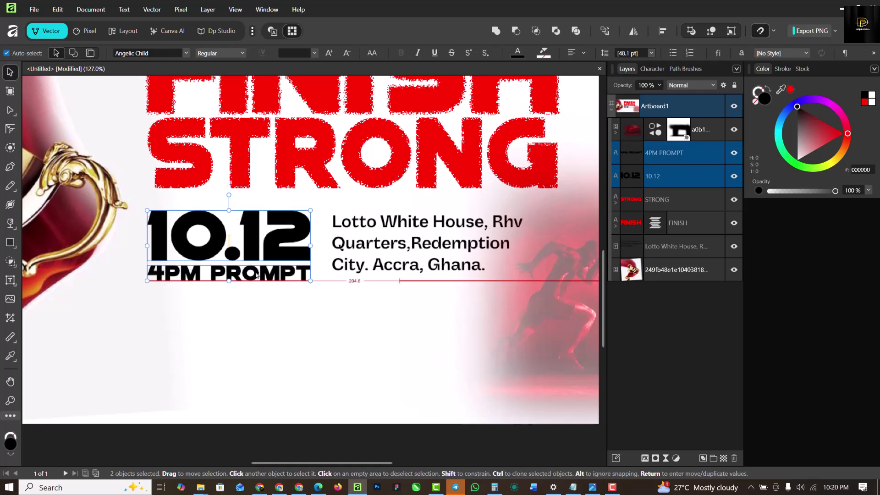
click(383, 250)
drag(382, 249, 383, 252)
Shift the red runner image slightly to the right
ctrl+scroll(291, 223, down, 5)
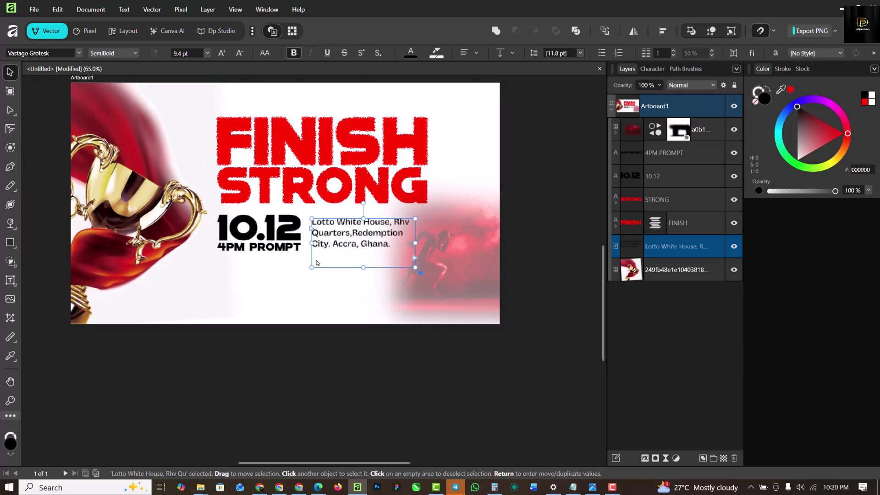
click(467, 286)
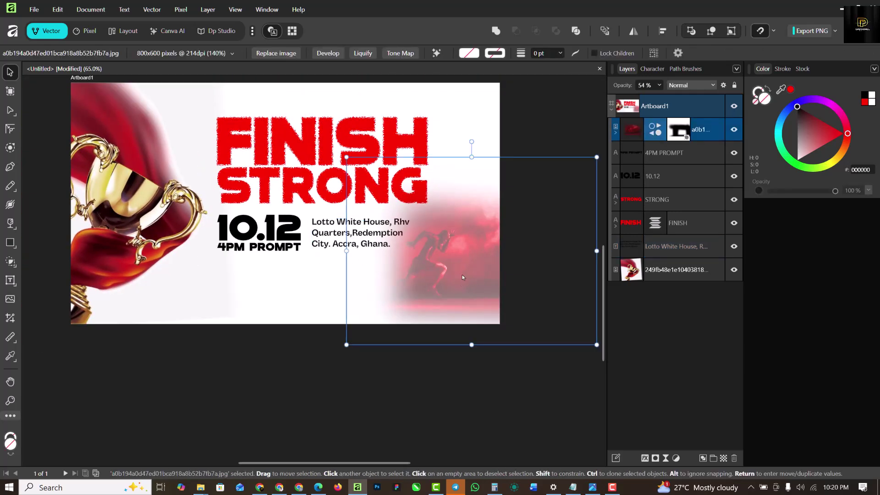
drag(462, 274, 471, 276)
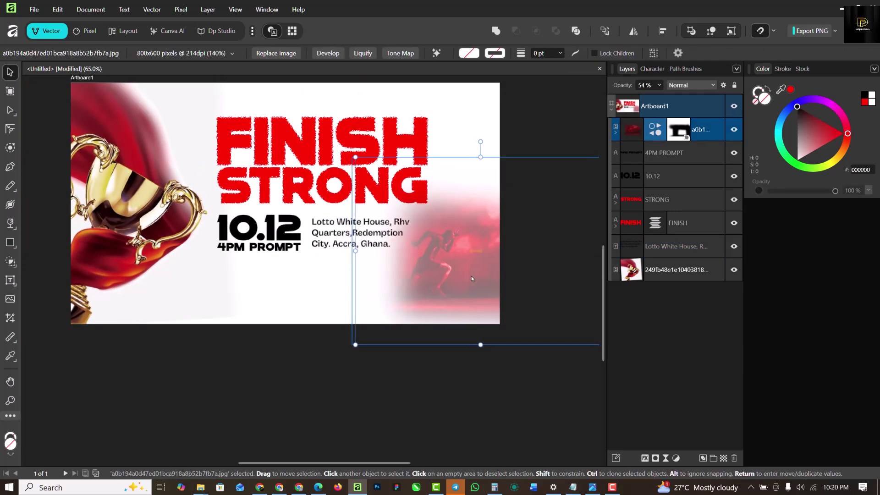
click(270, 388)
Select FINISH, STRONG, the address, 10.12 and 4PM PROMPT, and move all five together
scroll(297, 244, down, 1)
scroll(290, 201, up, 2)
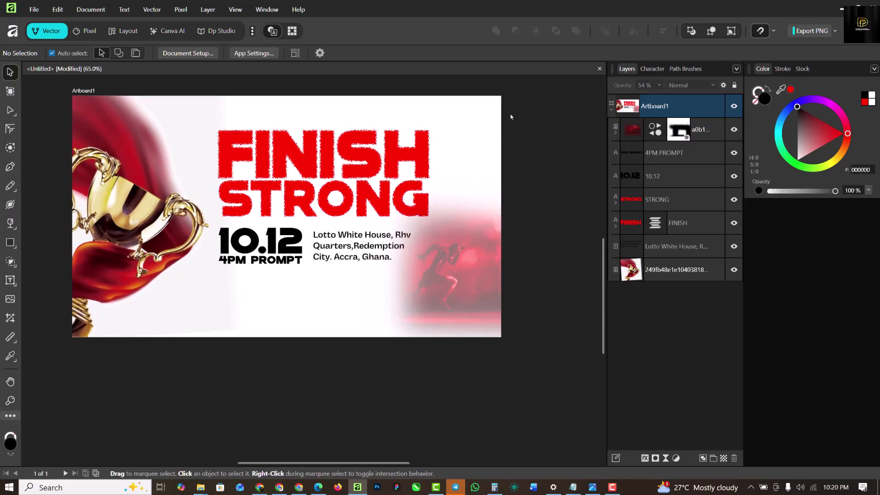
click(360, 159)
shift+click(345, 213)
shift+click(340, 242)
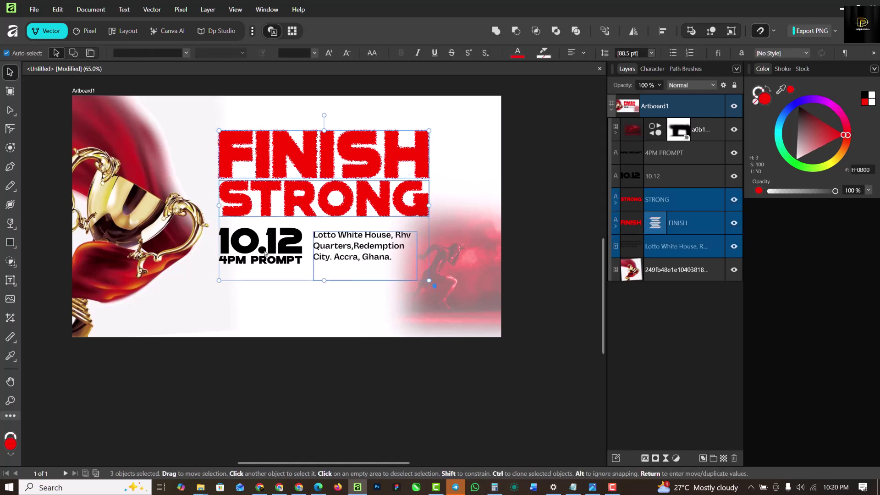
shift+click(250, 252)
shift+click(248, 266)
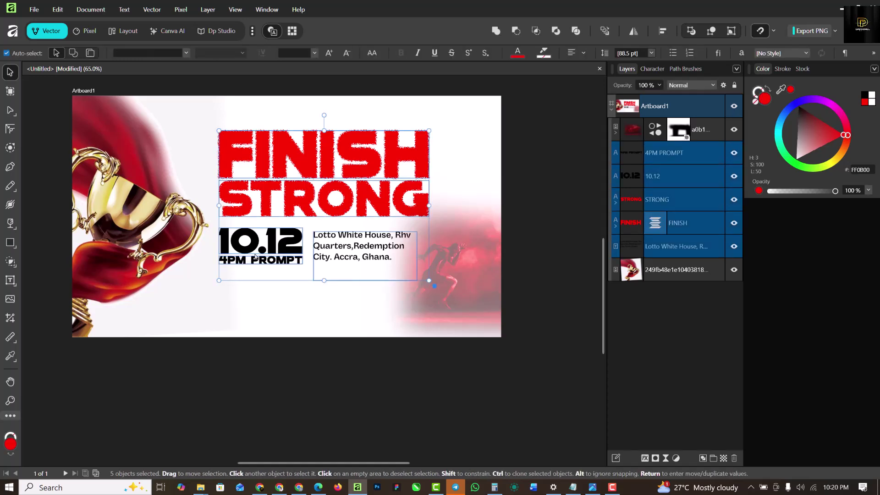
mouse_move(259, 238)
mouse_down()
mouse_move(259, 246)
mouse_move(259, 236)
mouse_up()
Draw a new text frame below 4PM PROMPT with the Frame Text Tool
click(522, 120)
scroll(202, 216, down, 1)
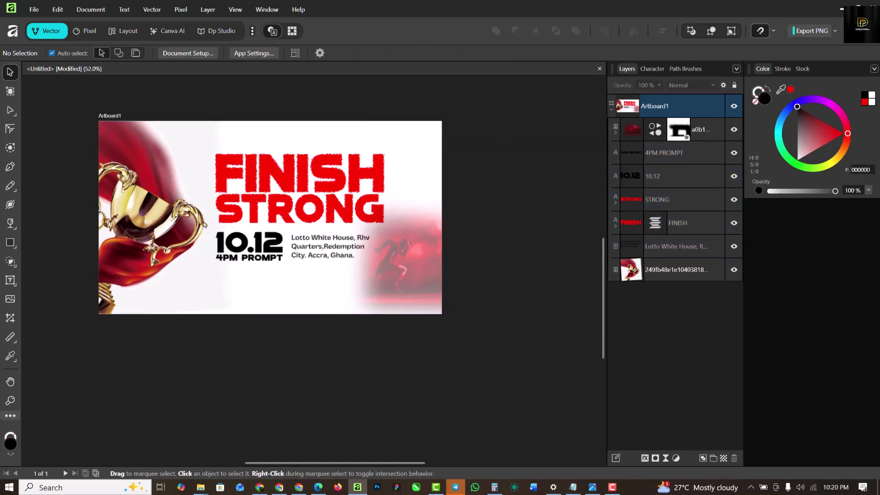
scroll(281, 232, up, 1)
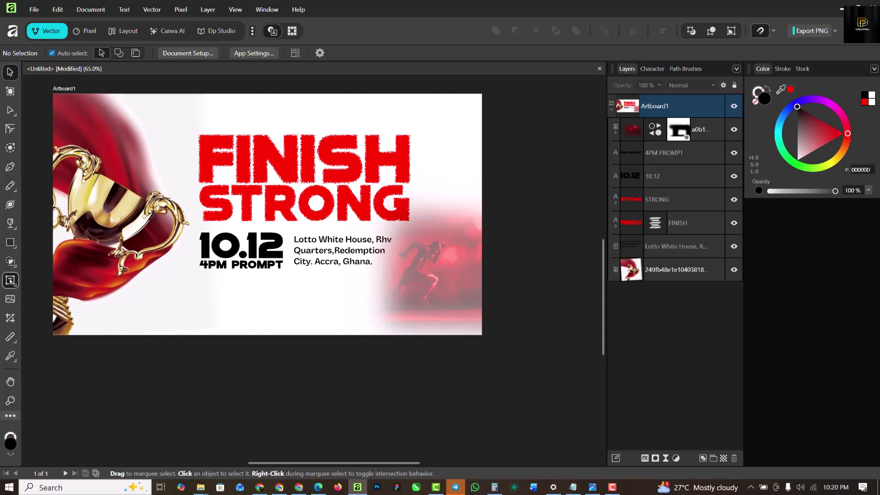
click(11, 280)
click(69, 293)
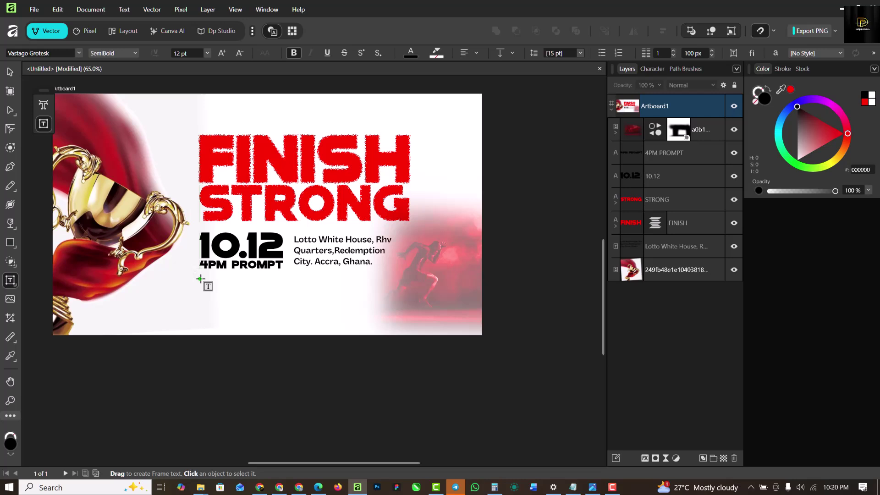
drag(200, 279, 322, 335)
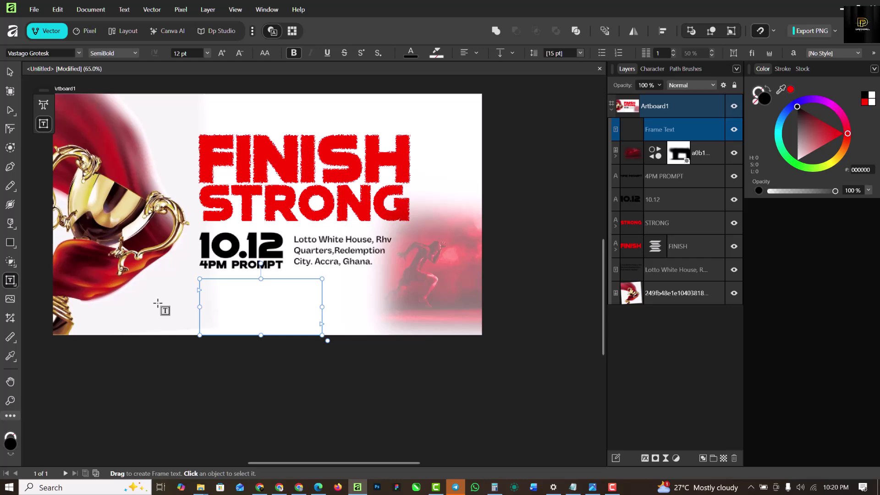
Copy the 'Life is not judged by how well we start' paragraph from Notepad
click(573, 487)
drag(1, 44, 598, 114)
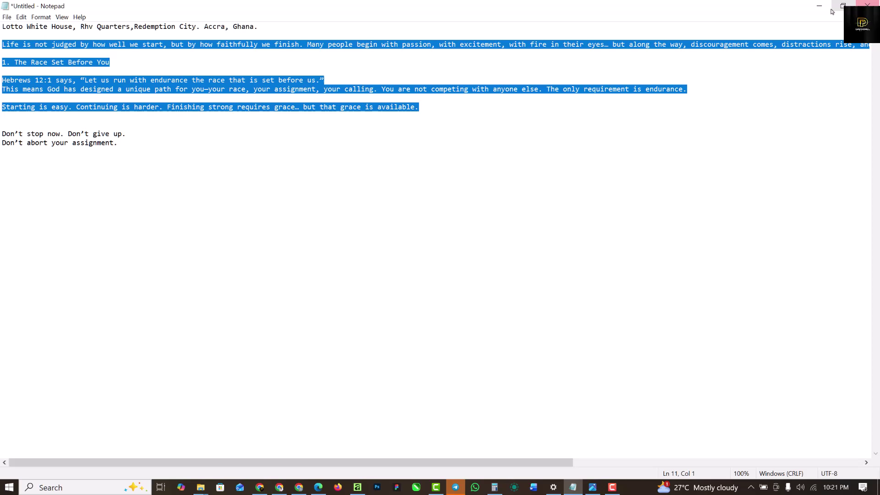
key(alt+Tab)
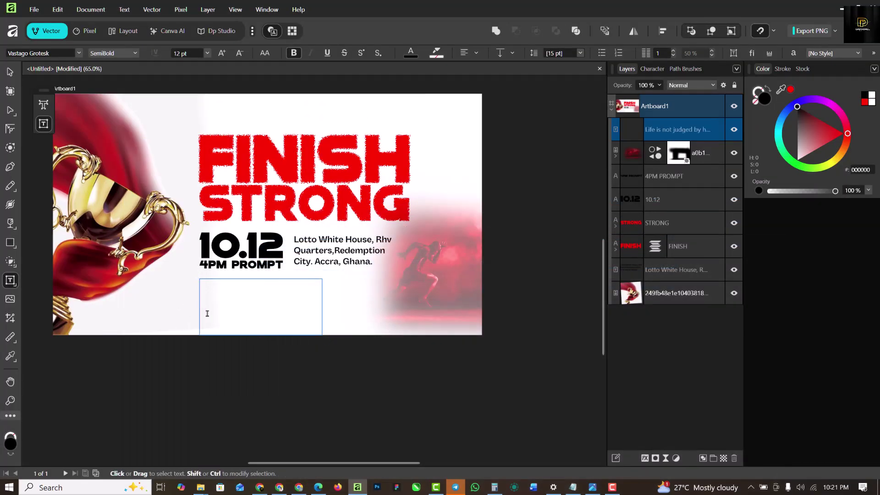
Paste the 'Life is not judged…' paragraph, set it to 5 pt, and shorten its frame to fit
key(ctrl+v)
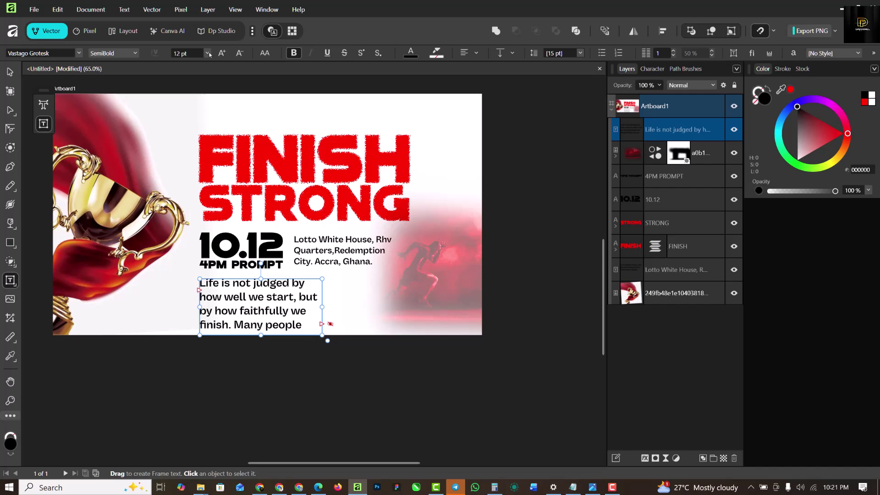
key(Escape)
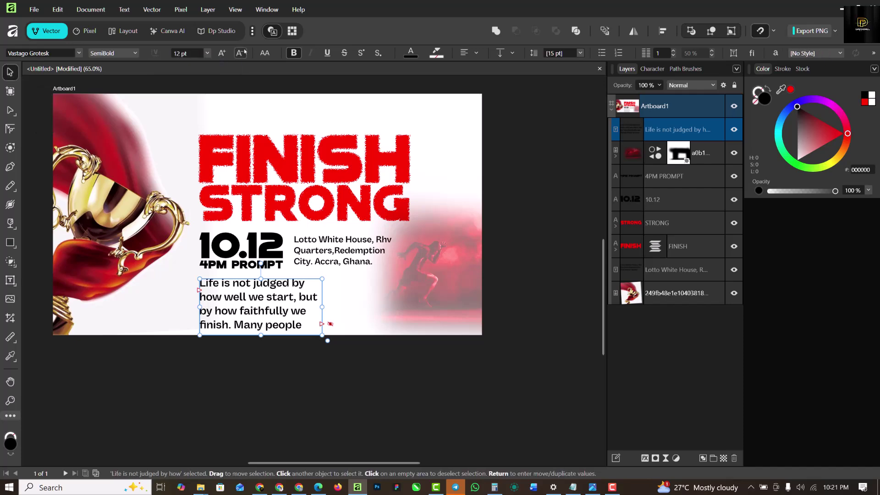
click(207, 54)
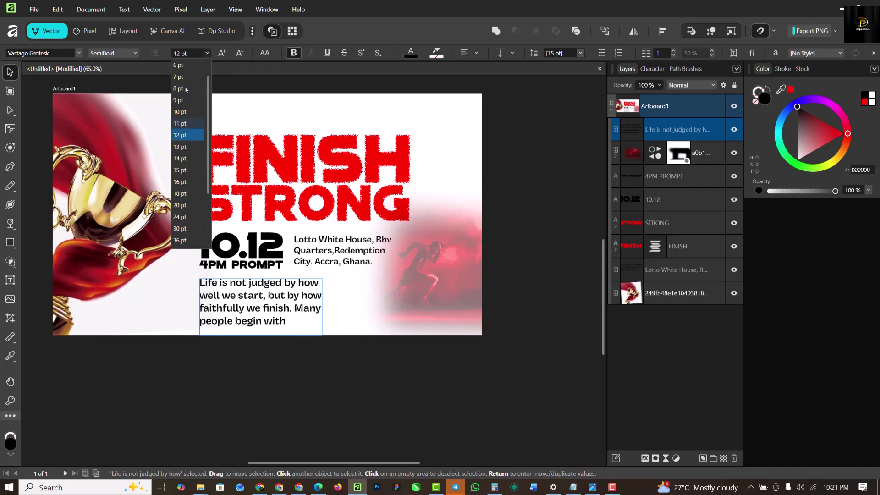
scroll(186, 89, up, 1)
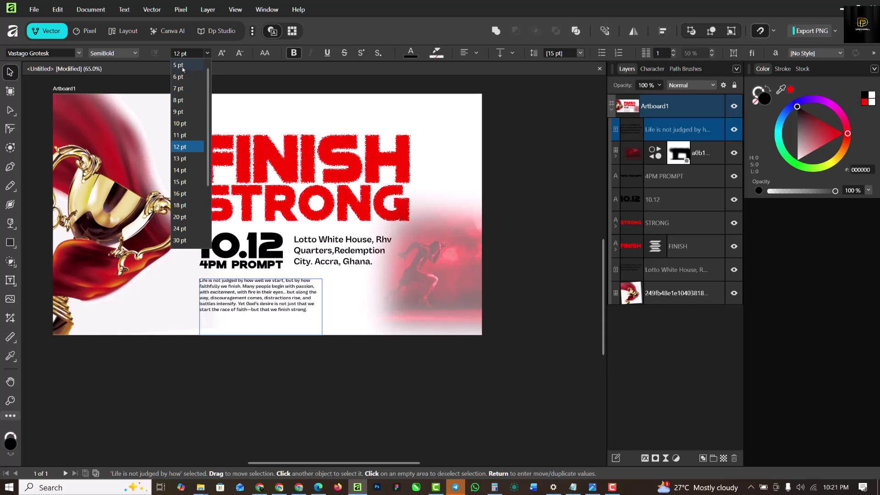
click(182, 66)
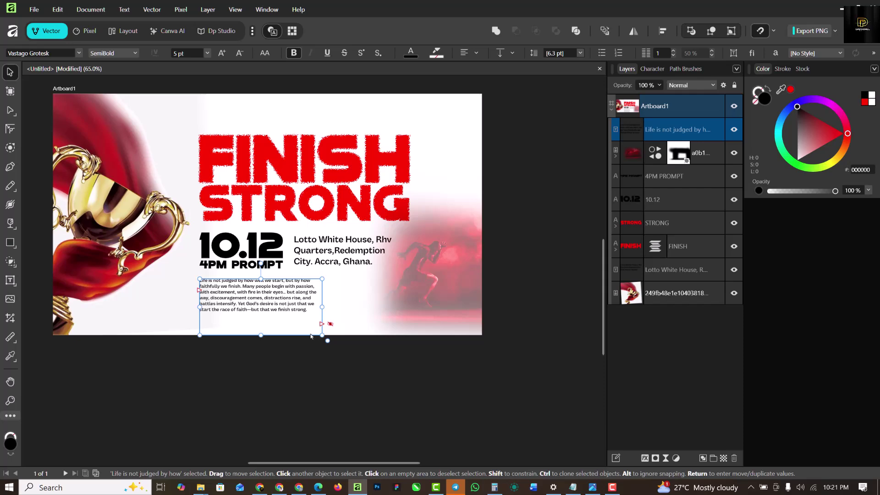
drag(261, 335, 262, 323)
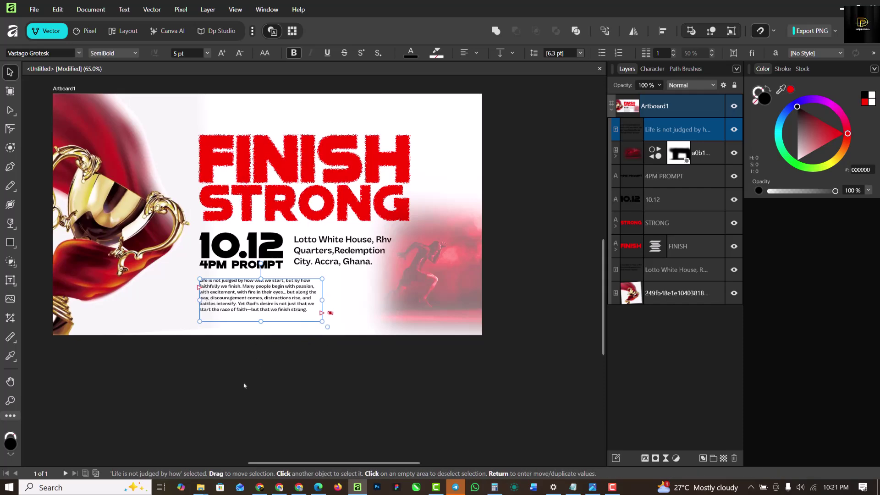
click(181, 118)
Narrow the 5 pt paragraph frame until it wraps onto seven lines, nudged left into alignment
key(Escape)
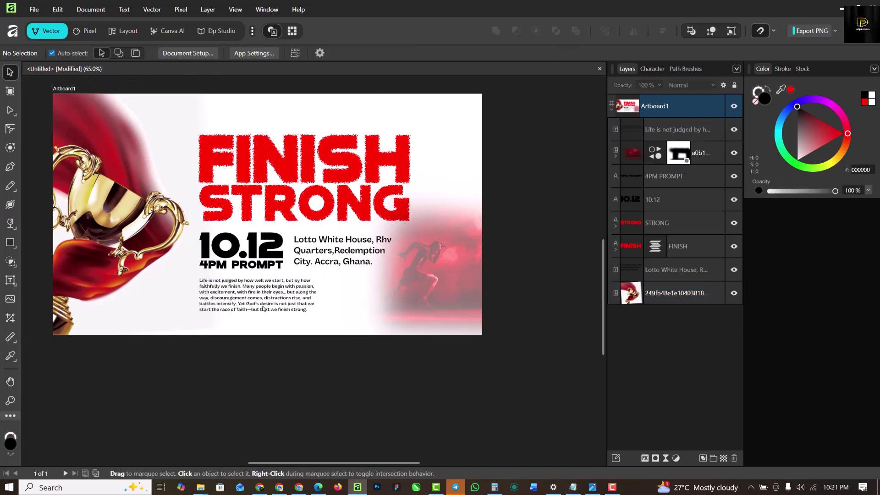
click(305, 294)
scroll(304, 294, up, 1)
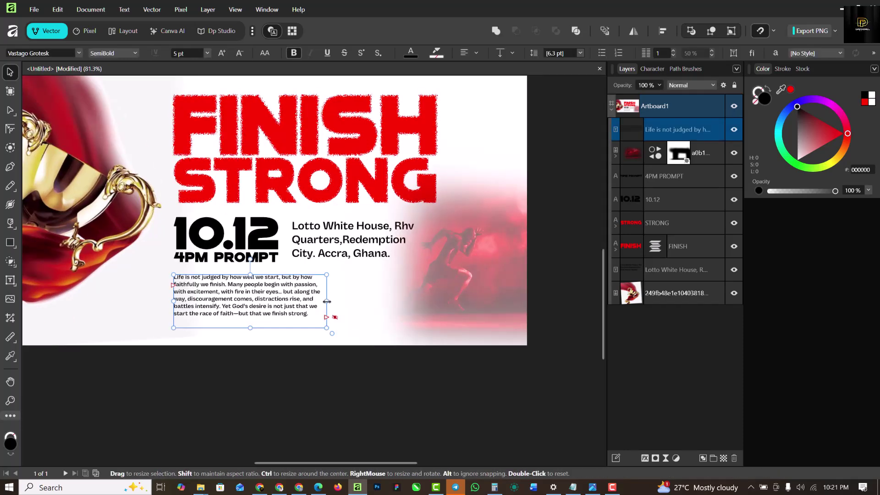
drag(326, 301, 305, 301)
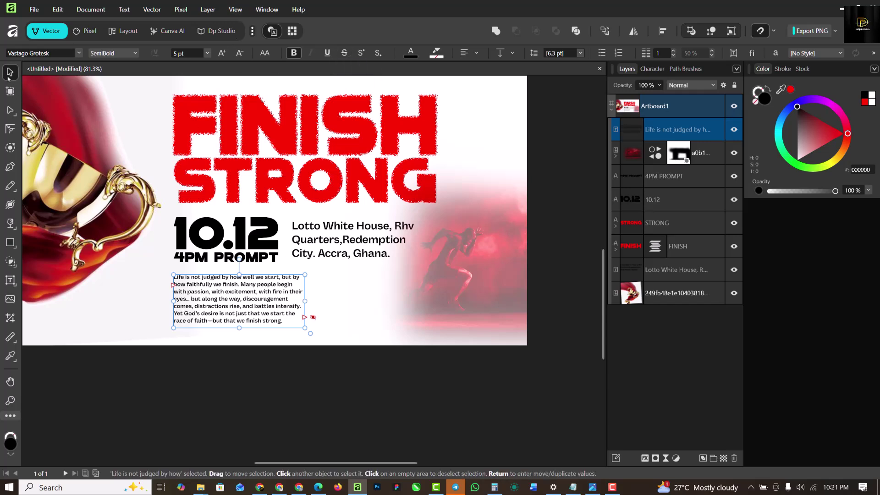
click(342, 391)
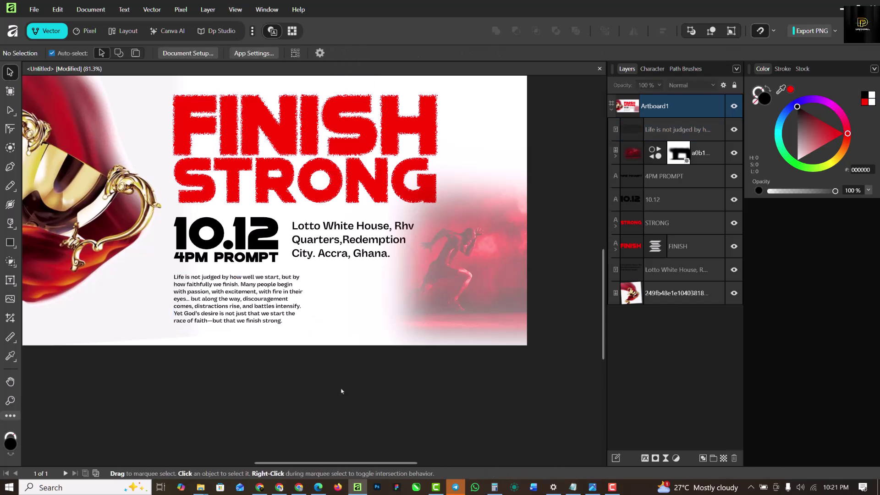
click(256, 305)
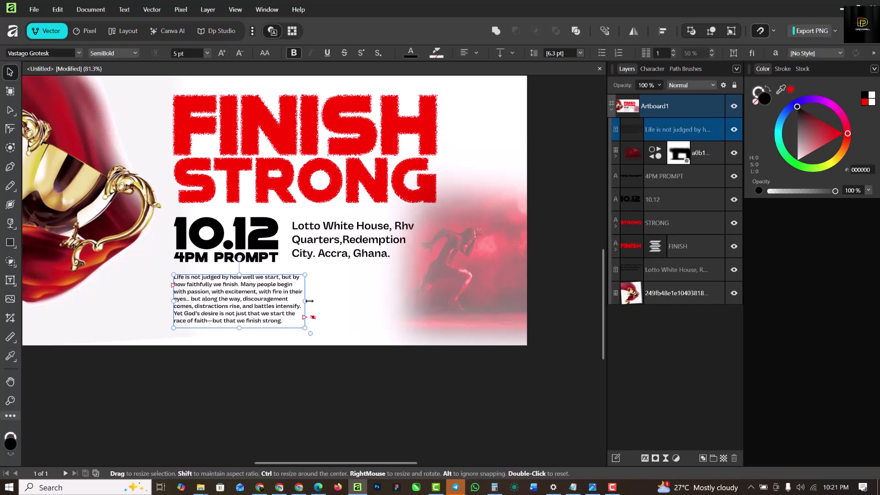
drag(301, 301, 309, 302)
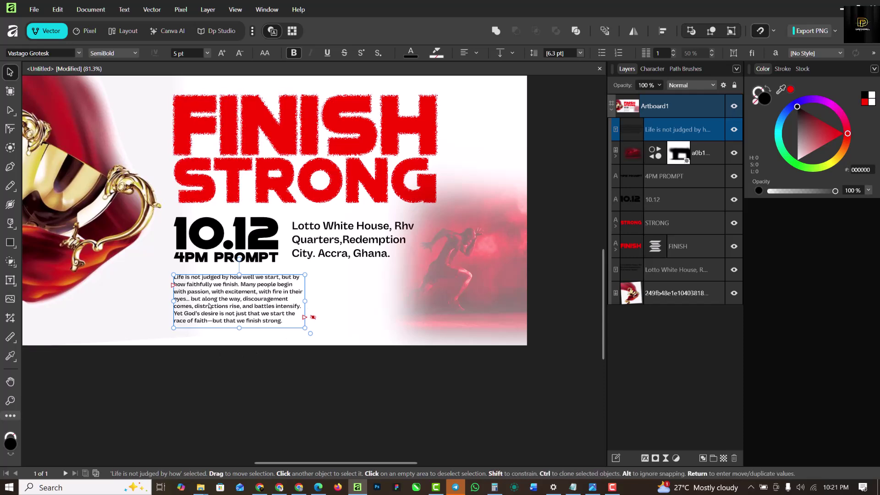
drag(210, 306, 208, 305)
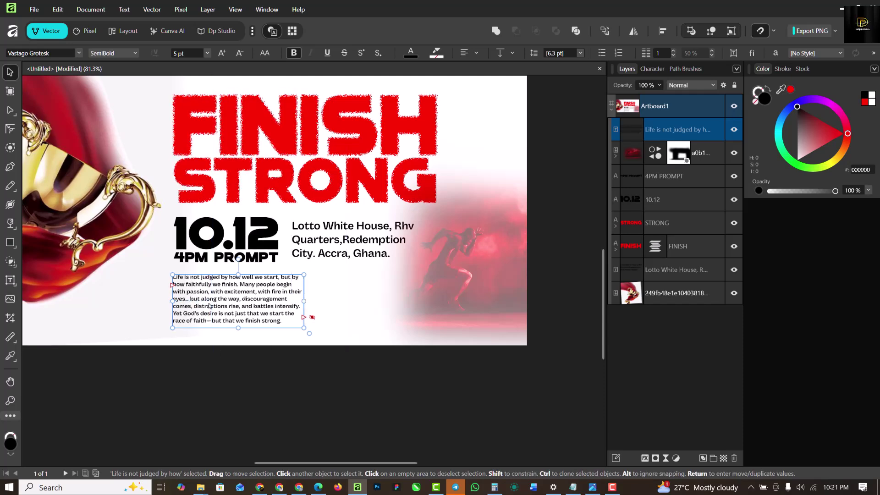
Set the 'Life is not judged…' paragraph's opacity to 43%
click(255, 406)
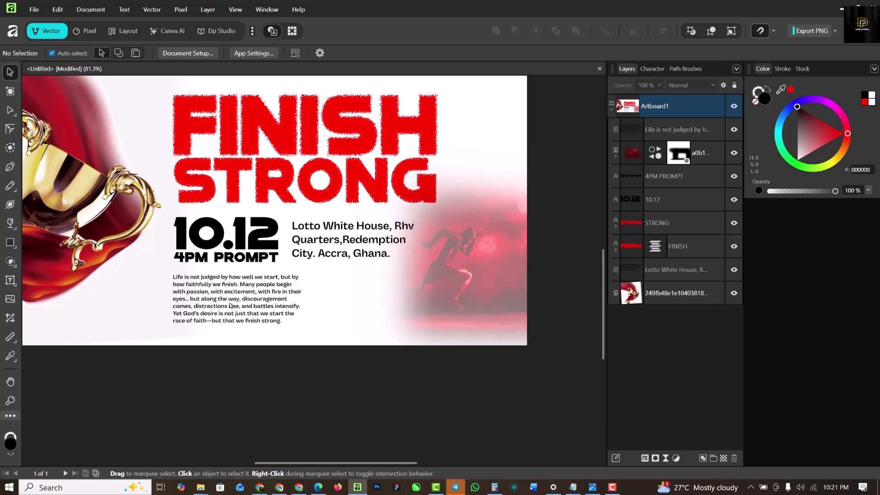
click(255, 288)
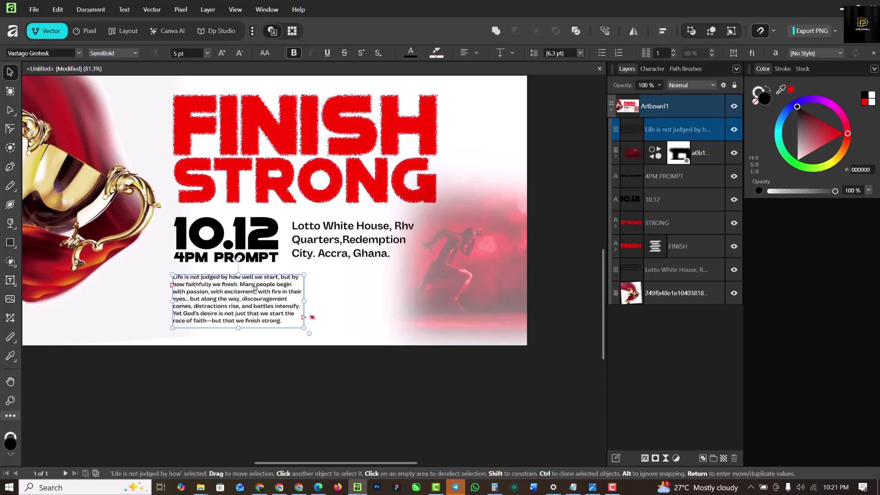
click(661, 85)
click(617, 98)
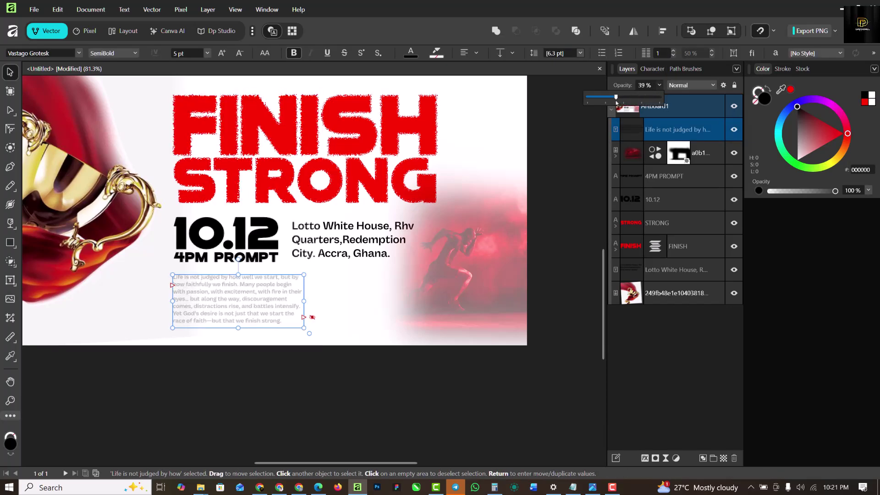
drag(617, 100, 618, 101)
click(411, 405)
scroll(410, 312, down, 2)
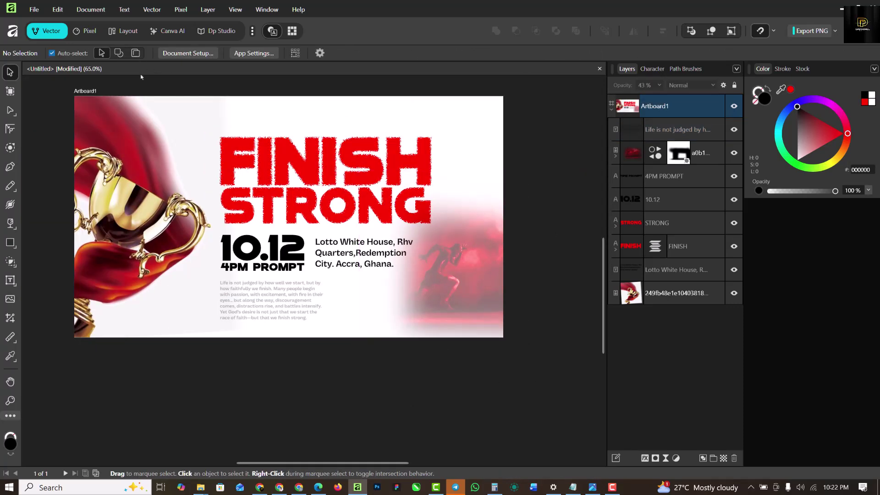
Move the red runner image slightly down and to the left
click(317, 158)
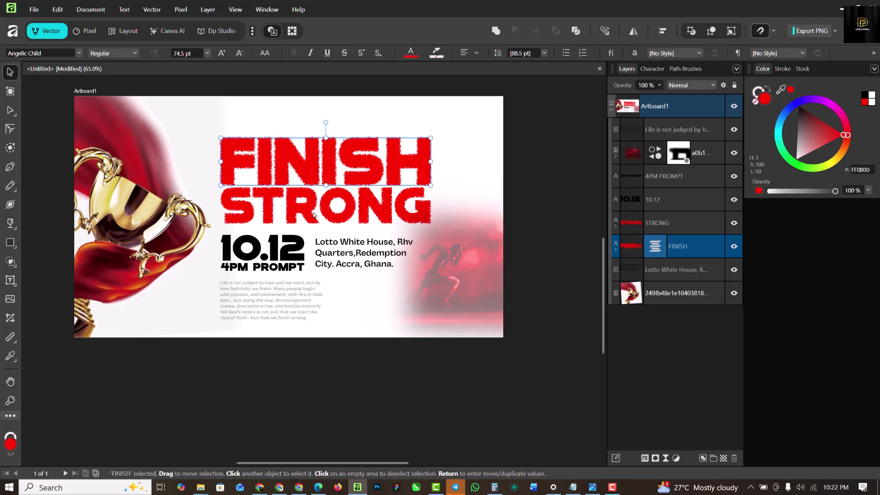
shift+click(310, 214)
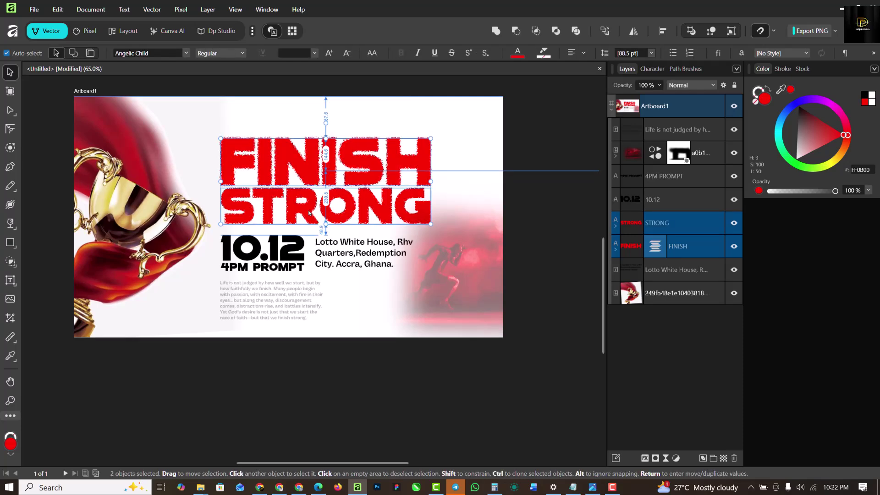
click(387, 383)
click(443, 308)
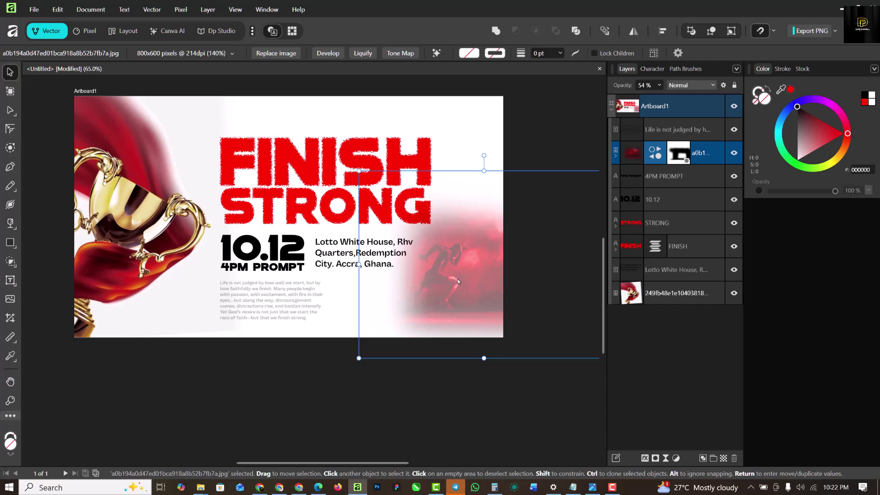
drag(449, 290, 442, 296)
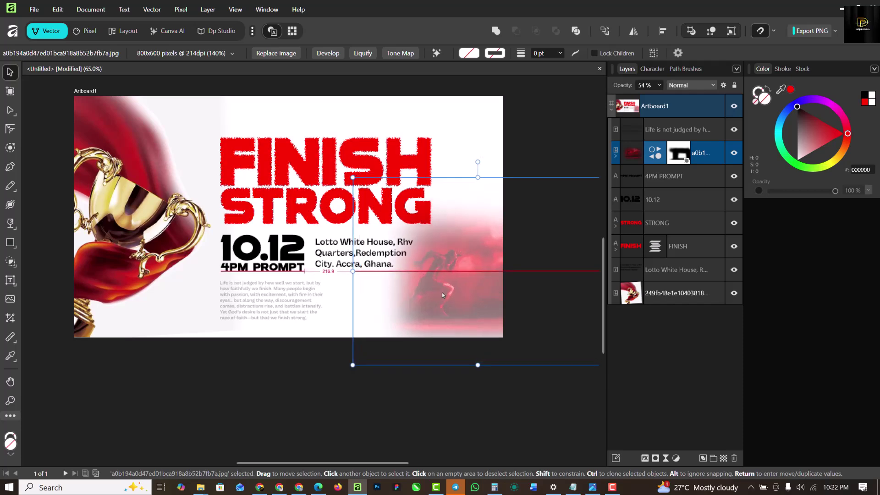
click(178, 384)
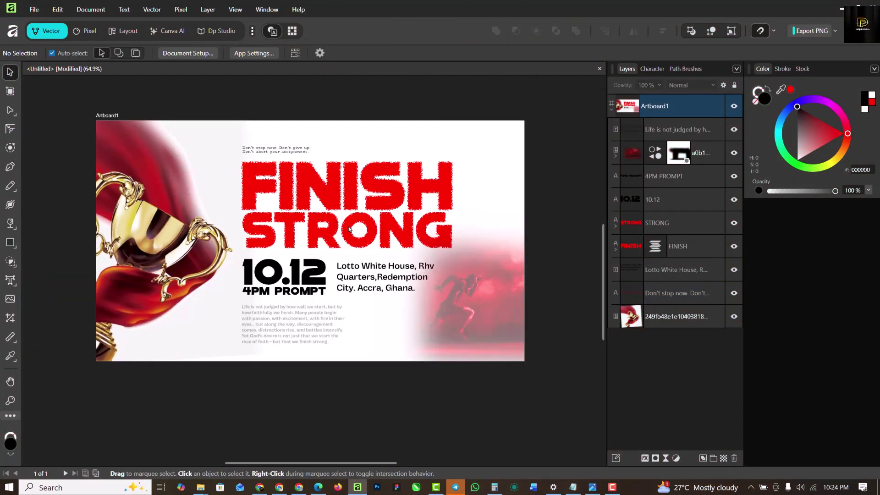
Scale the trophy background image up slightly and move it a little to the right
click(143, 252)
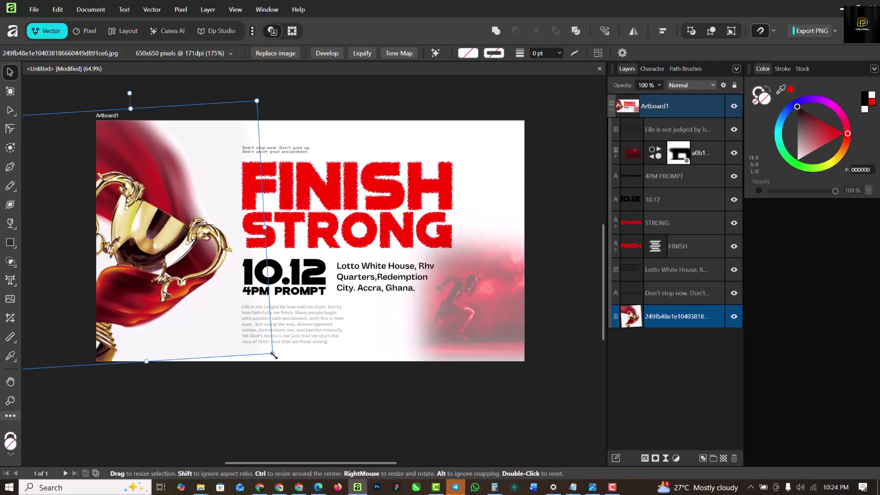
drag(273, 354, 280, 356)
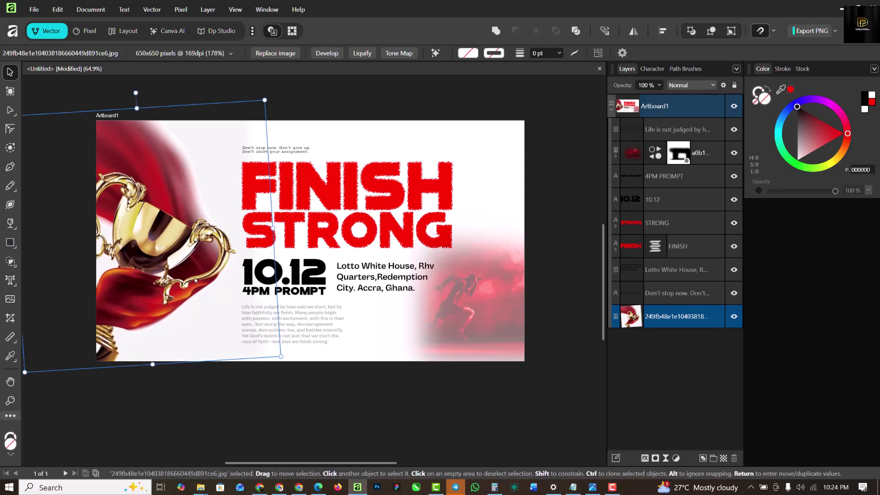
drag(195, 281, 198, 281)
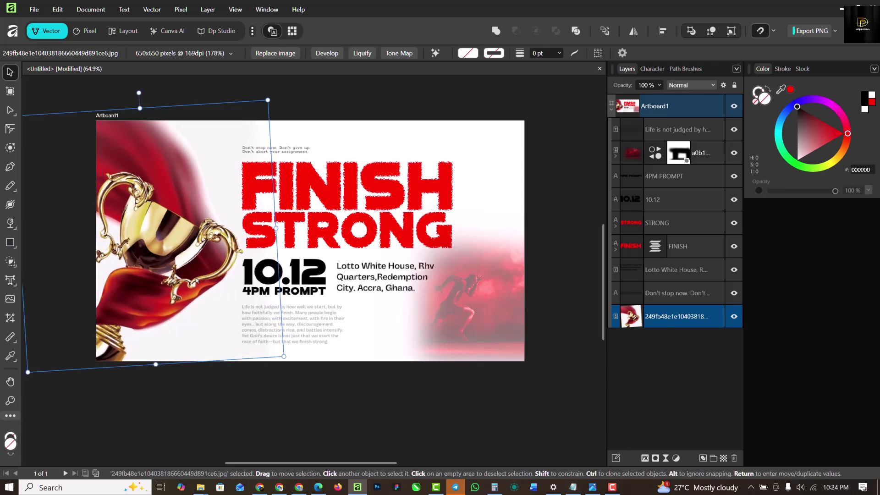
click(420, 381)
scroll(405, 229, up, 1)
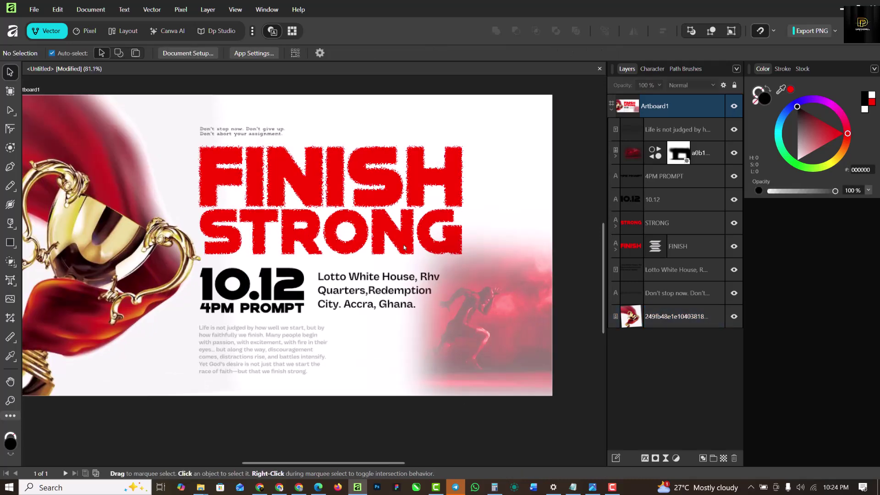
scroll(270, 274, down, 1)
scroll(268, 293, up, 2)
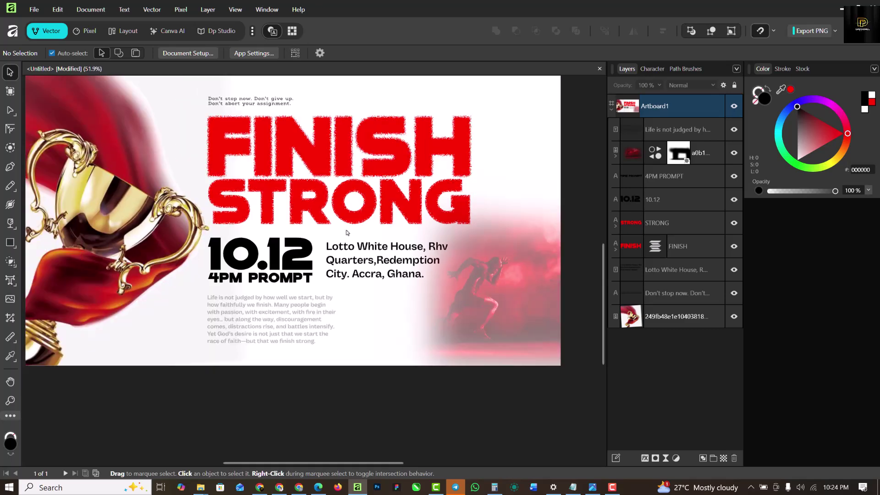
scroll(330, 207, down, 5)
scroll(314, 227, up, 2)
click(214, 213)
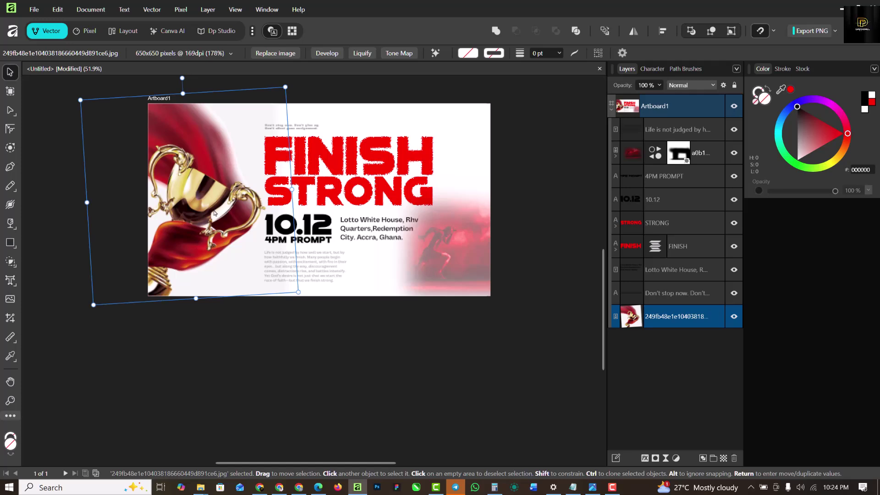
scroll(214, 213, up, 1)
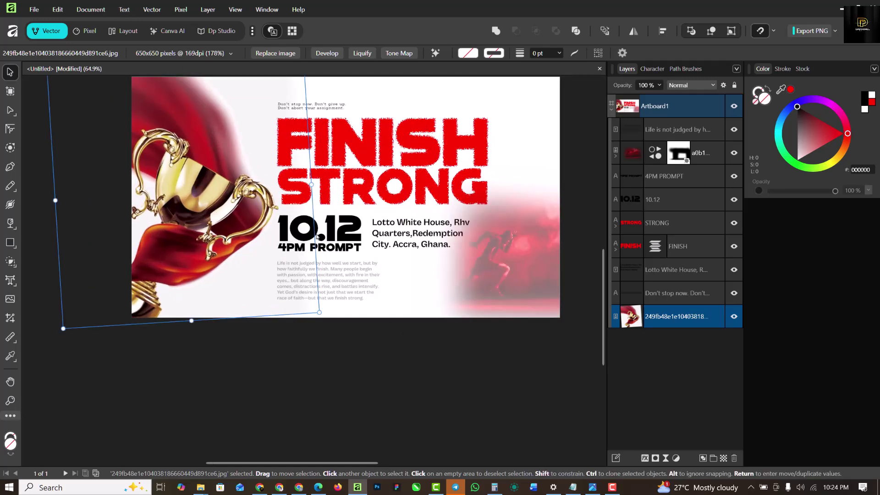
Drag the orange glow image from the FINISH STRONG assets folder onto the trophy
mouse_move(202, 488)
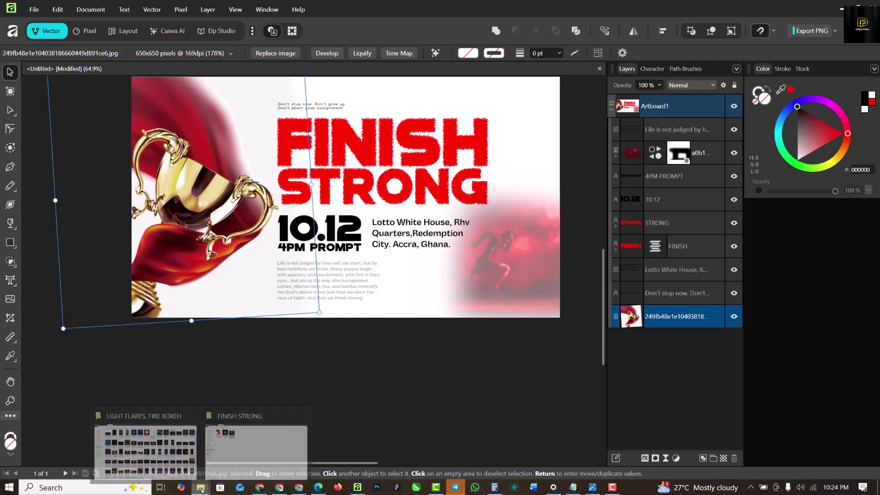
click(228, 453)
click(173, 81)
drag(173, 73, 168, 232)
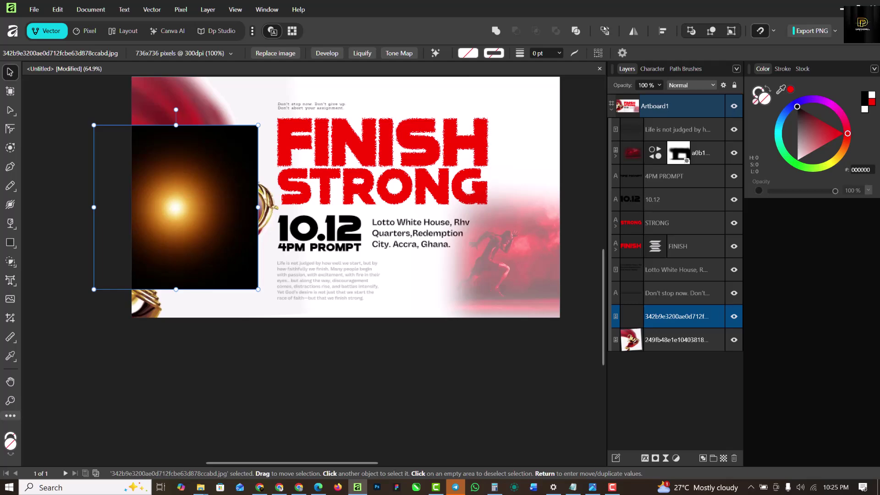
Set the glow's blend mode to Screen and nudge it slightly up and right
click(682, 86)
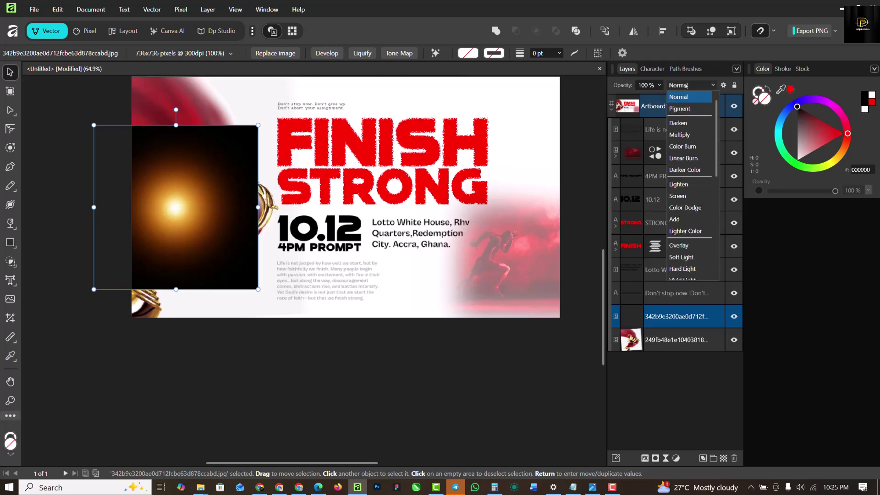
click(679, 200)
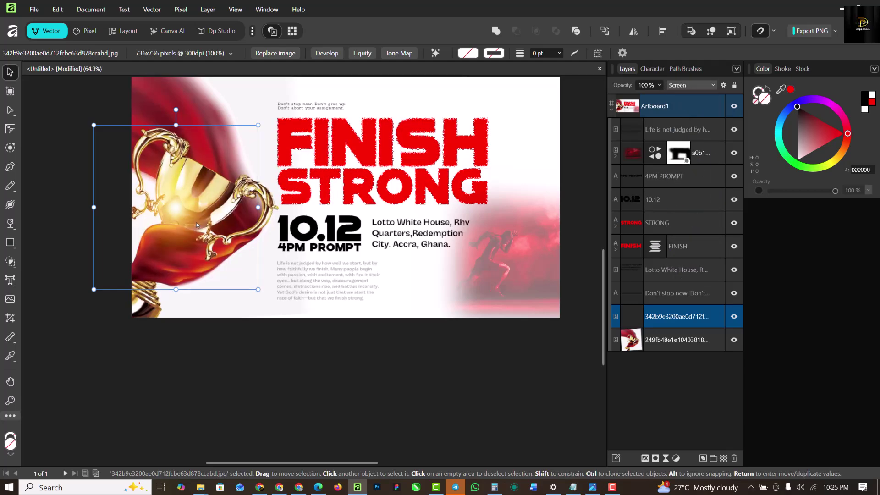
drag(196, 222, 197, 210)
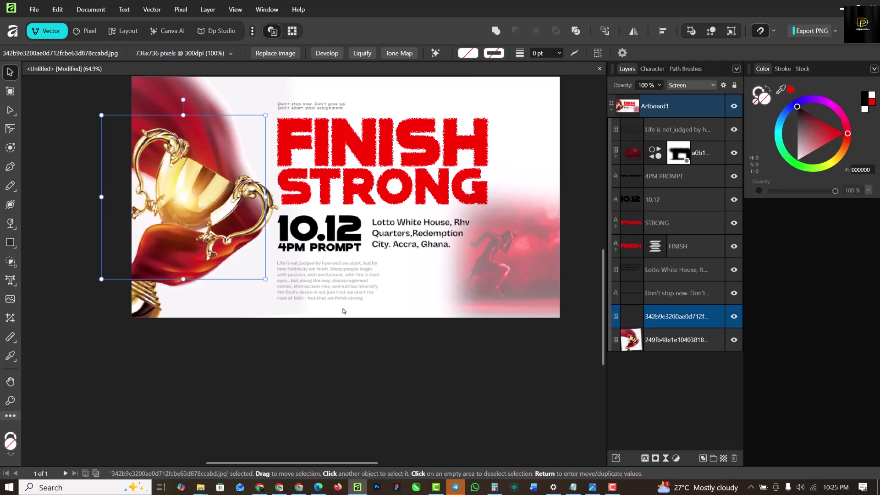
click(330, 388)
scroll(216, 253, down, 1)
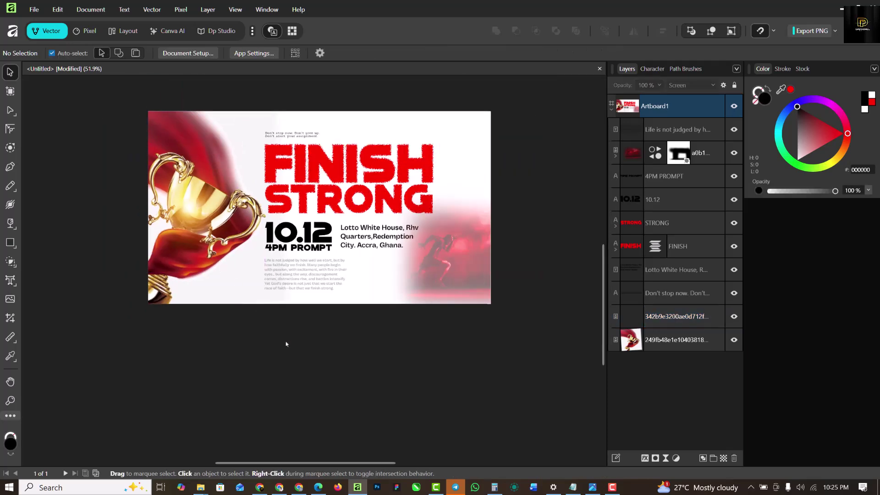
scroll(440, 164, up, 1)
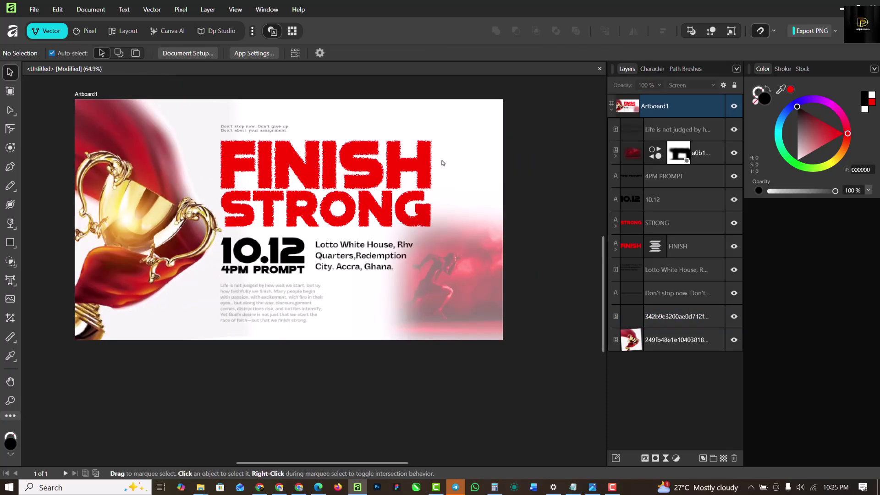
scroll(442, 163, up, 1)
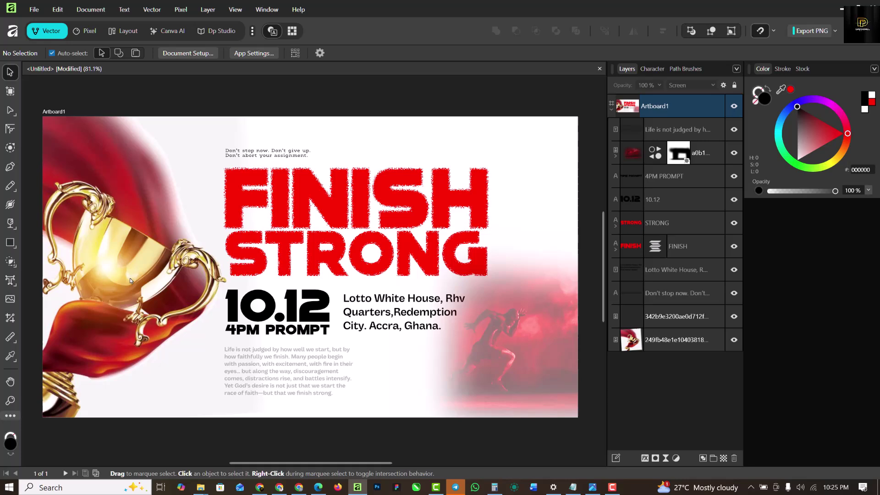
Set 4PM PROMPT in Akira Expanded and resize it to match the date's width
click(277, 330)
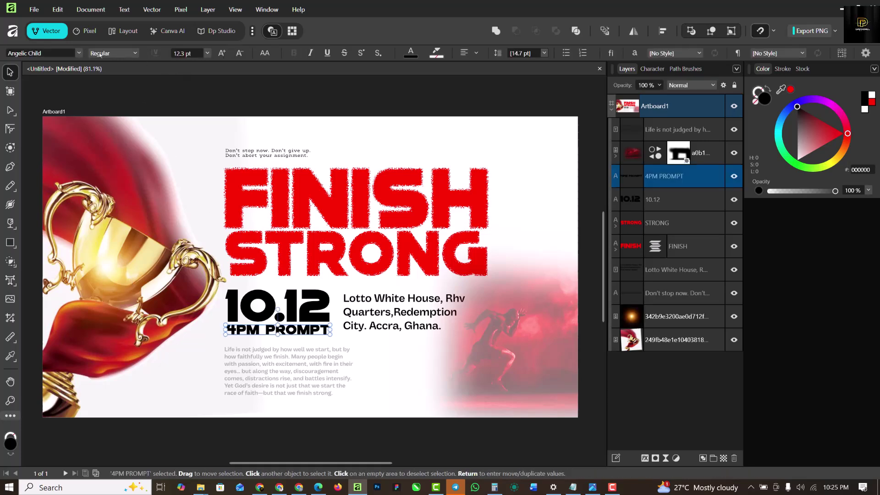
click(79, 54)
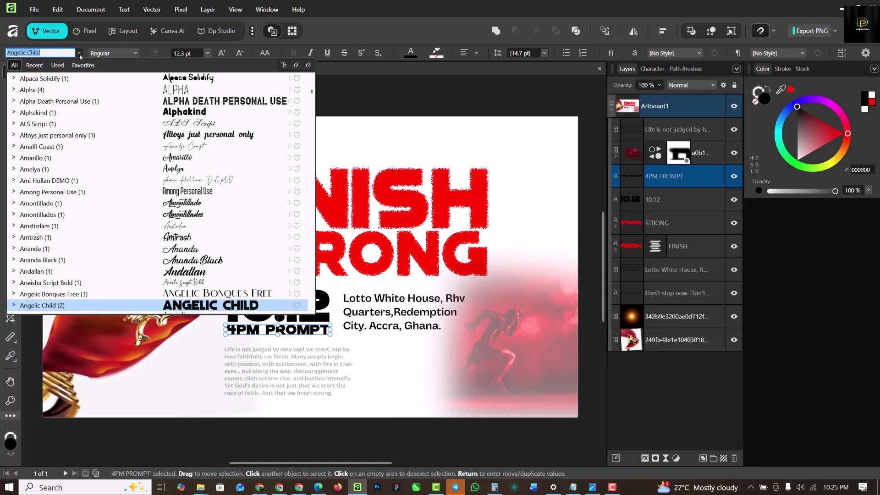
click(61, 66)
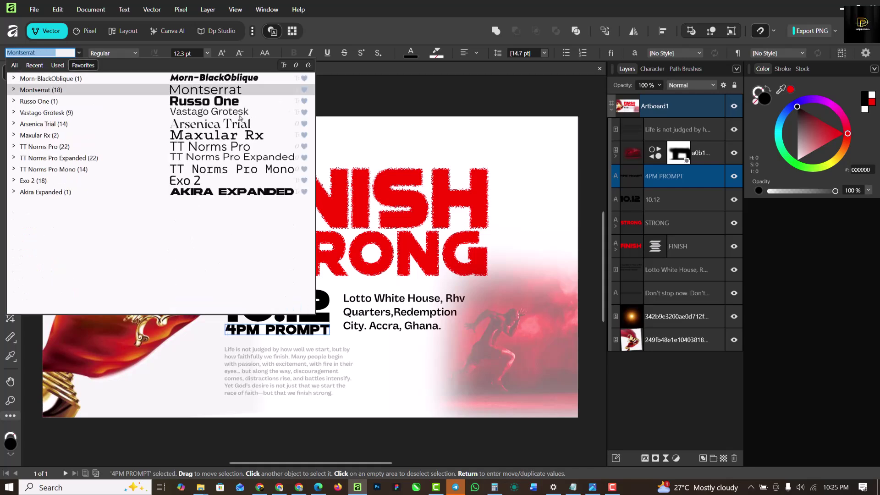
click(246, 191)
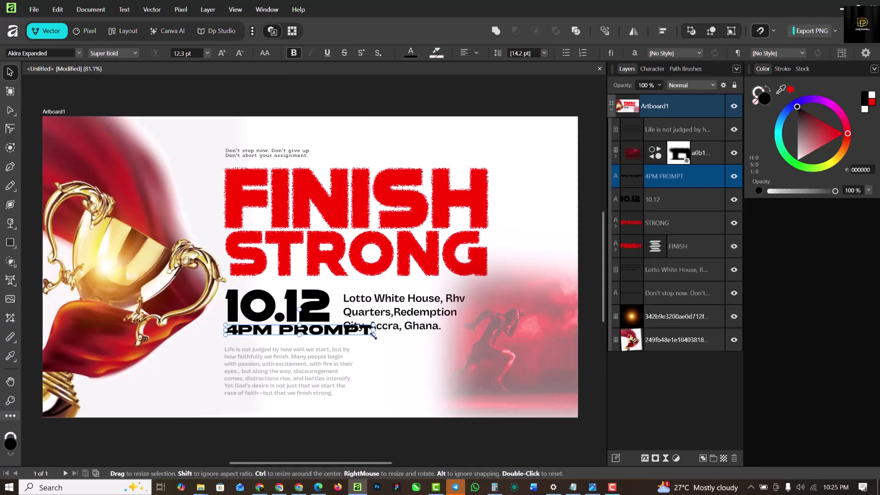
drag(374, 336, 330, 351)
Nudge the address text slightly to the right
click(407, 385)
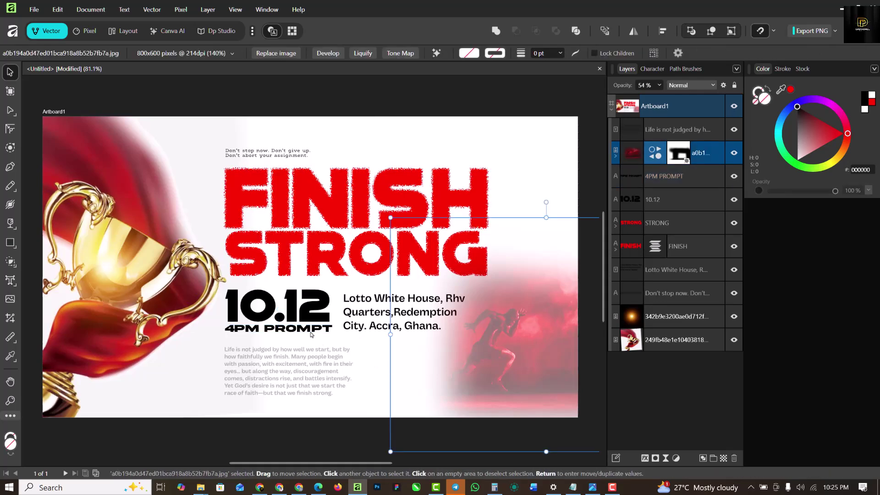
click(367, 299)
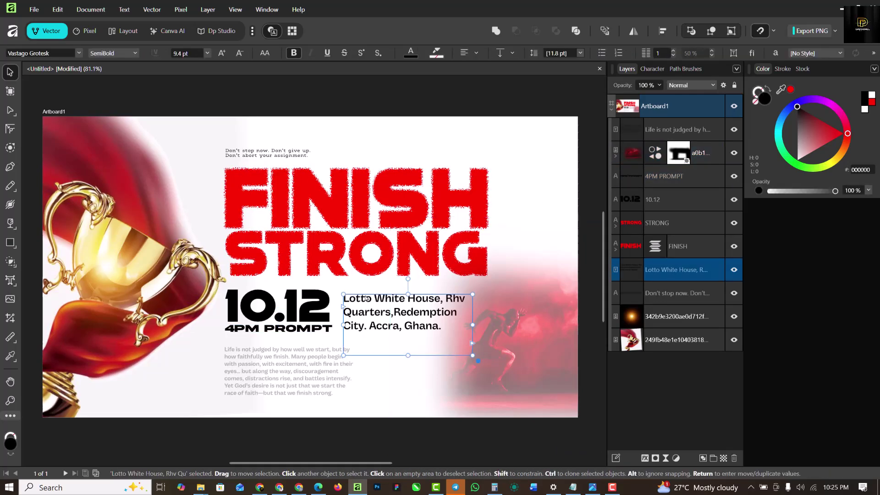
drag(367, 299, 366, 299)
Narrow and lengthen the faded paragraph's frame so it reflows through 'we finish strong.'
click(407, 123)
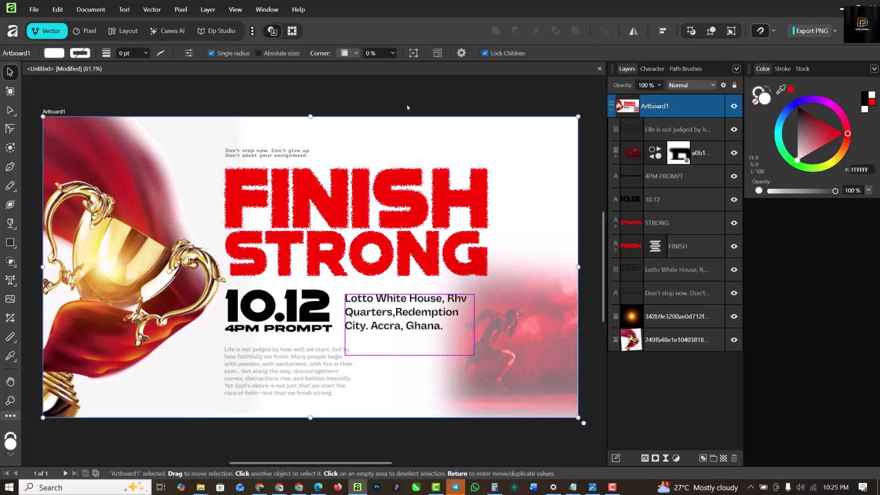
click(342, 383)
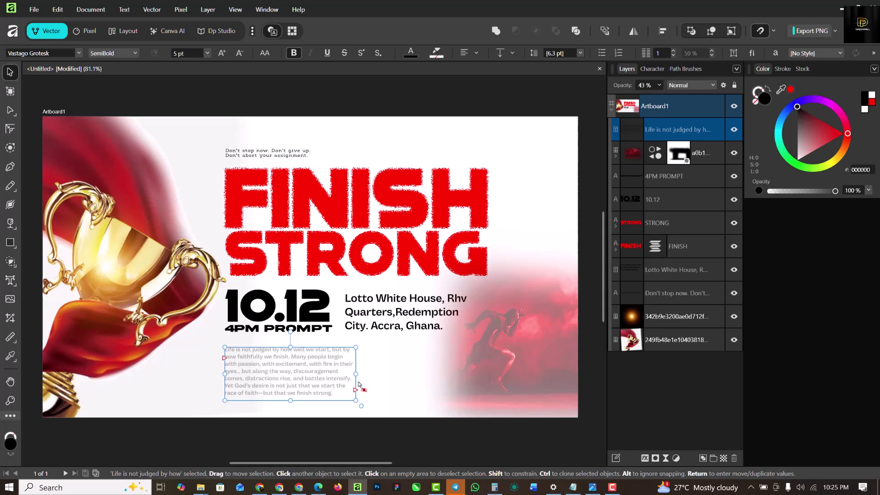
drag(351, 374, 345, 375)
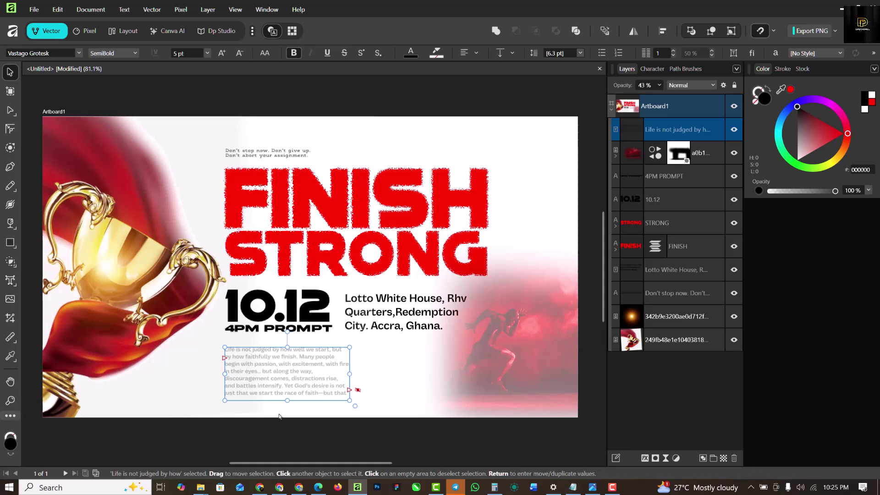
drag(288, 400, 287, 411)
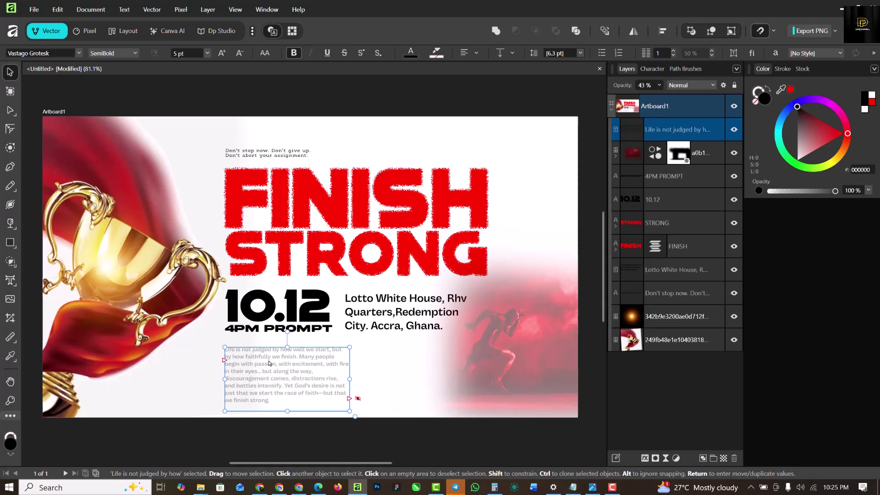
click(436, 440)
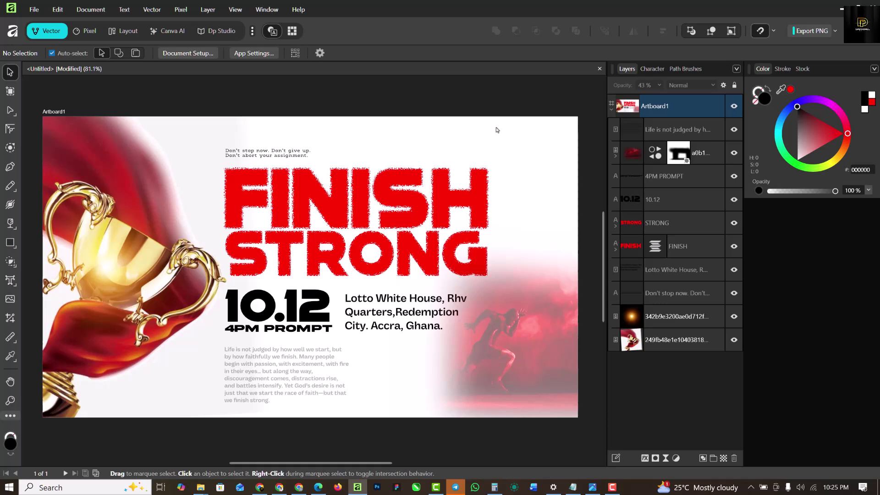
Give Artboard1's white background fill a 53% noise texture
click(668, 346)
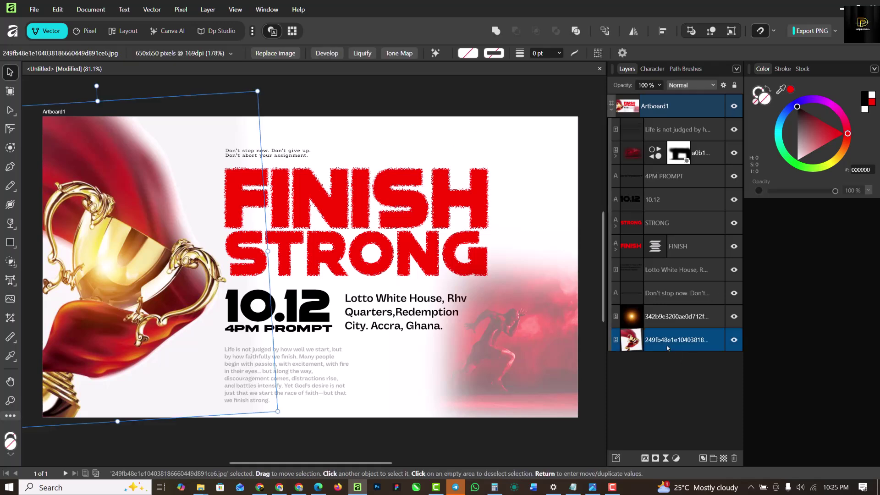
key(ctrl+d)
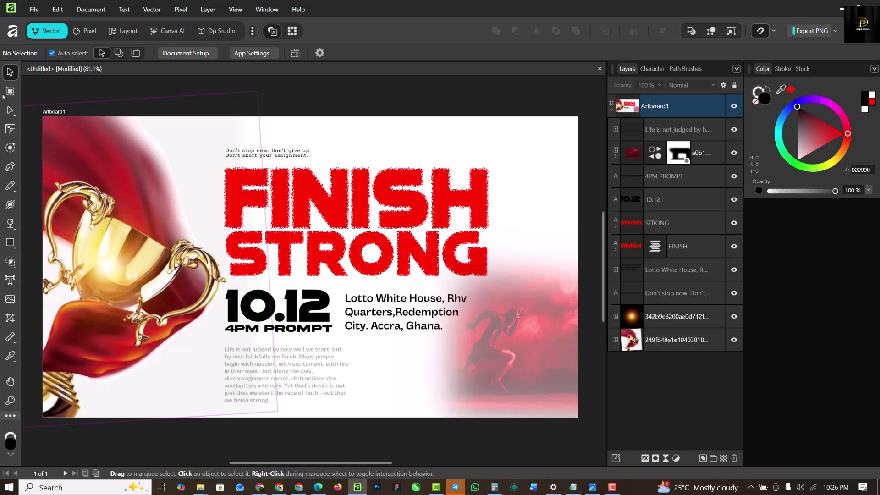
key(shift+m)
click(387, 135)
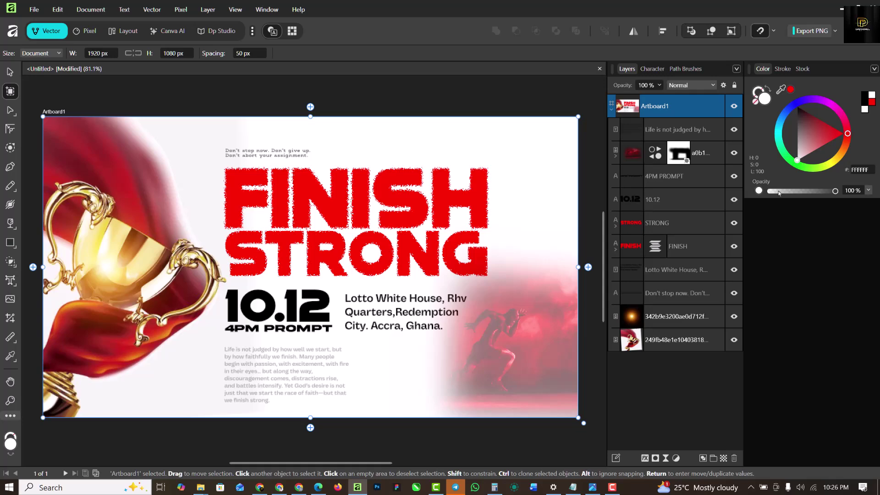
click(759, 191)
drag(770, 192, 786, 193)
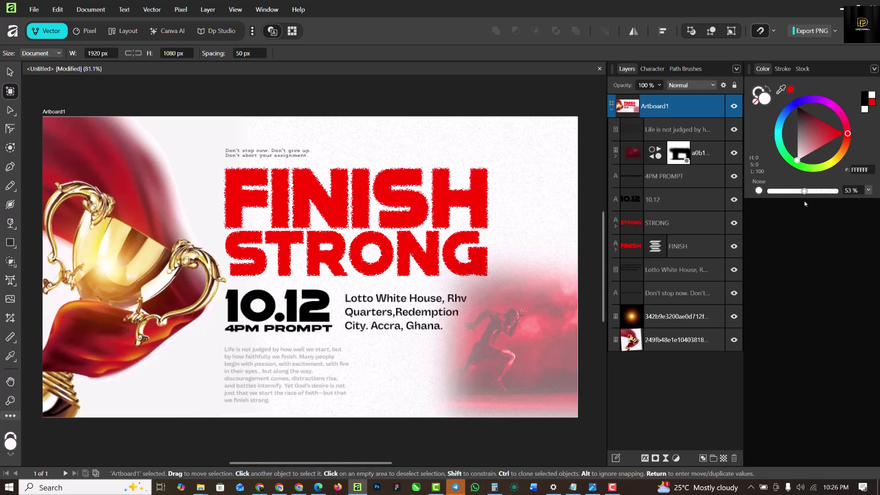
scroll(518, 195, up, 5)
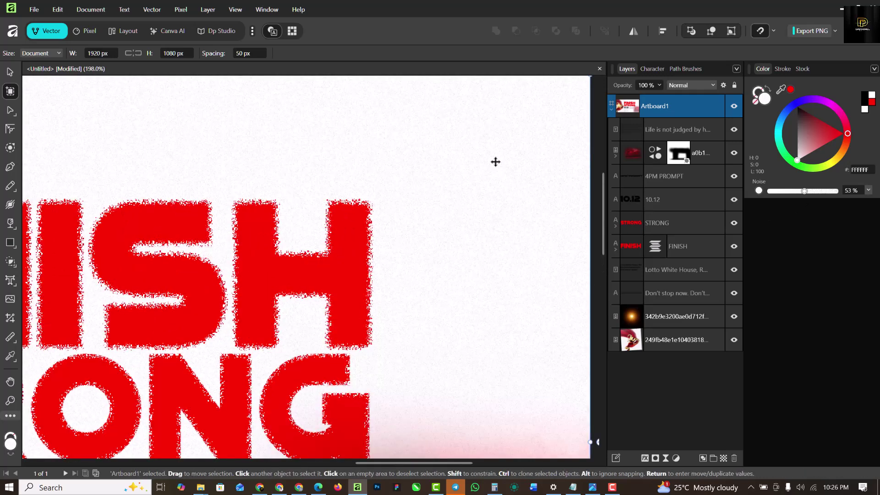
scroll(495, 162, down, 6)
scroll(492, 171, up, 2)
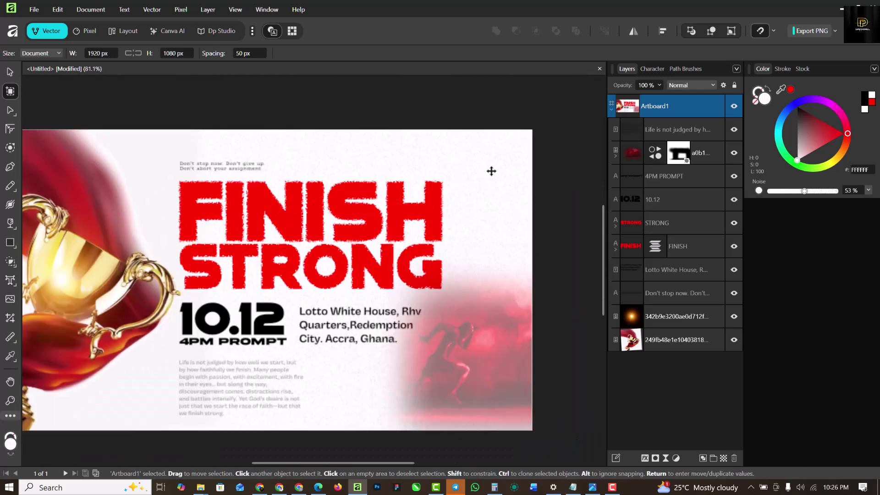
click(437, 105)
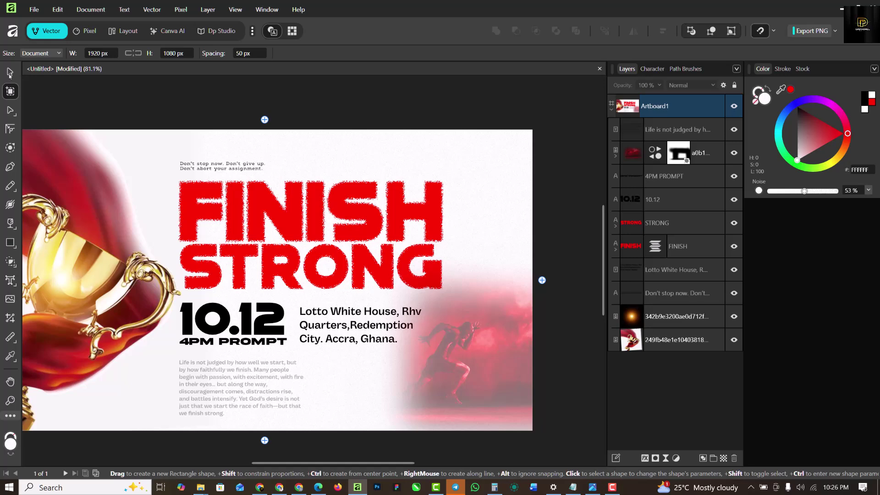
scroll(293, 229, down, 2)
scroll(315, 222, up, 1)
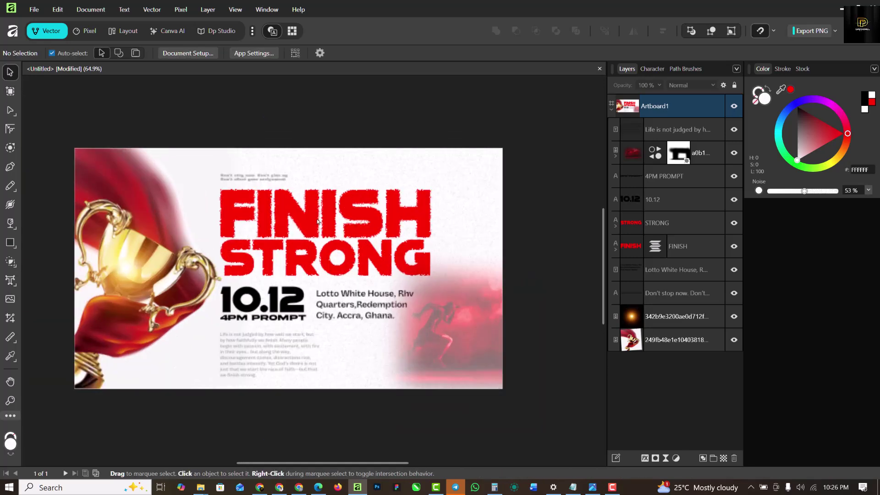
scroll(374, 236, up, 1)
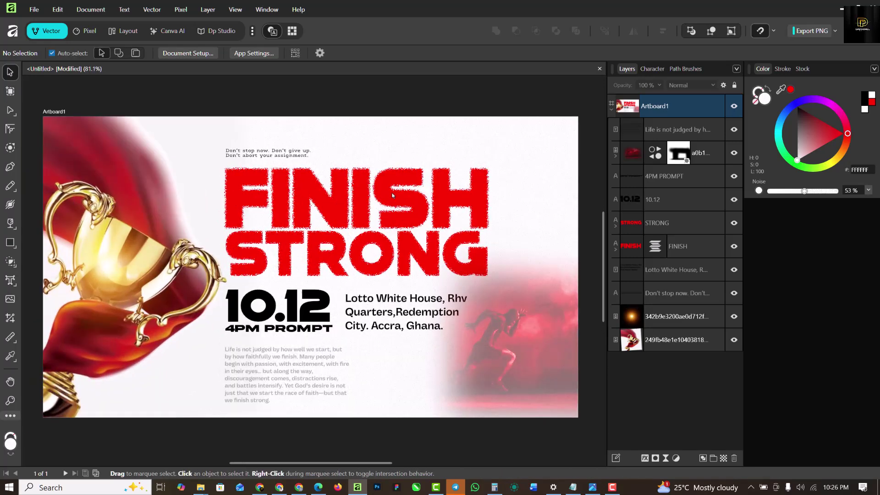